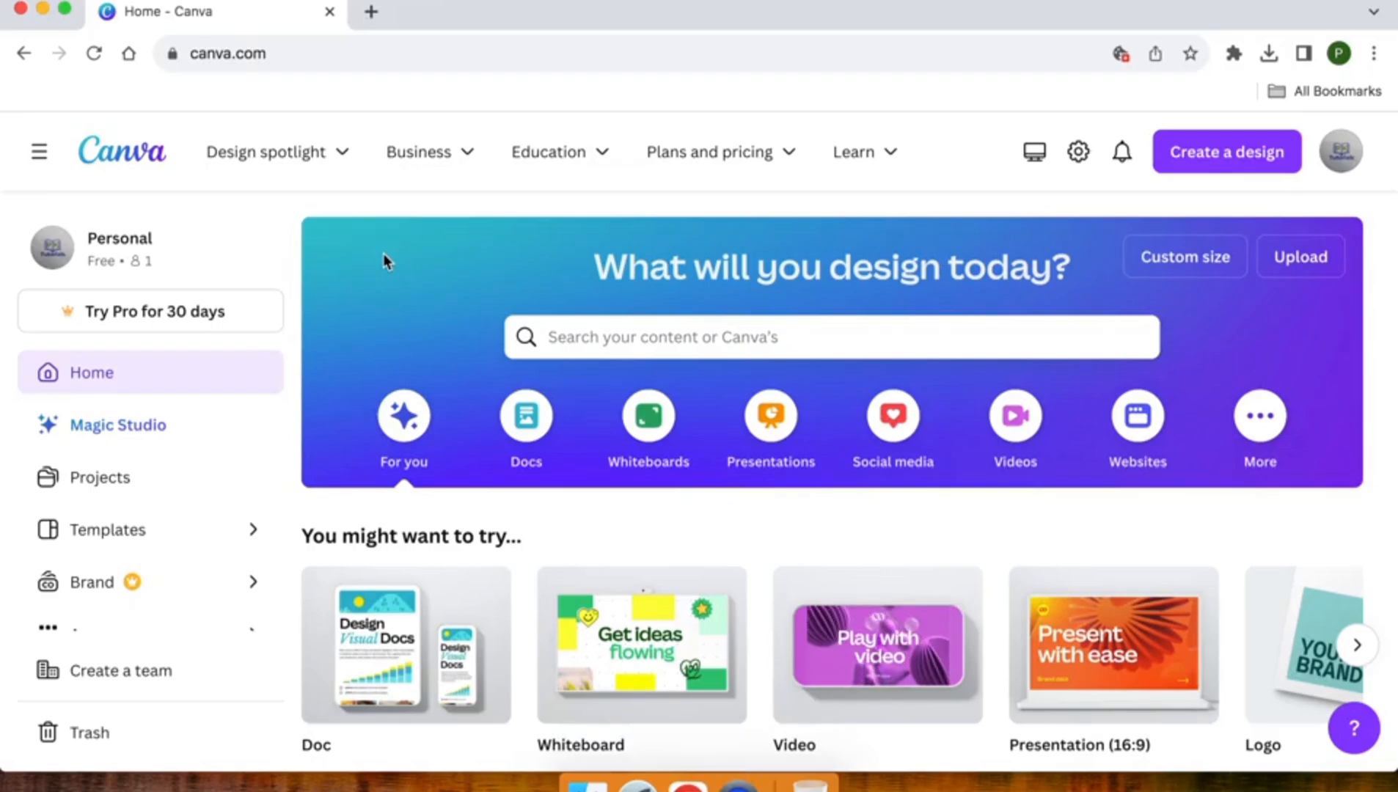
# - Browse the suggested design types on the home page, through to the infographic, brochure and graph formats
pyautogui.scroll(-3, 383, 253)
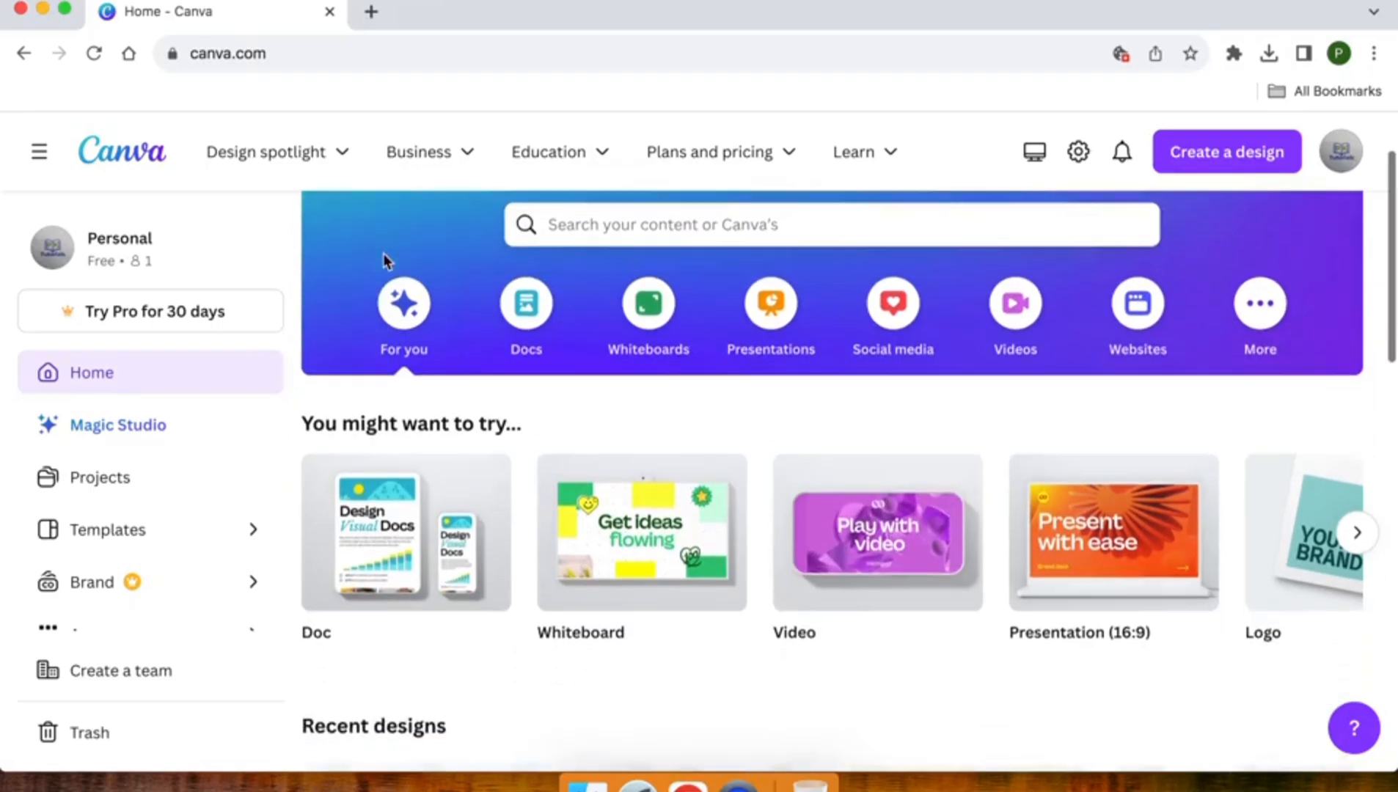
pyautogui.click(1357, 482)
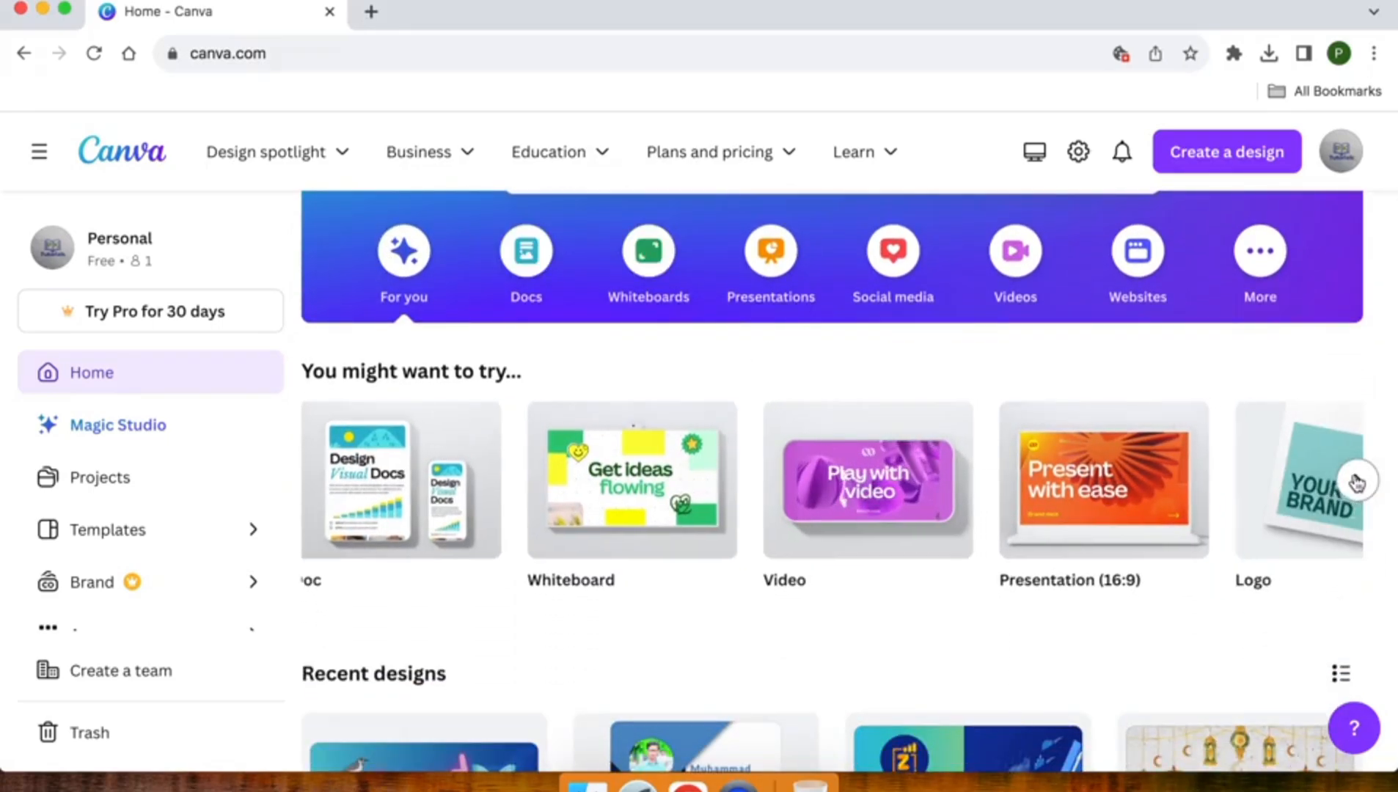
pyautogui.click(1357, 482)
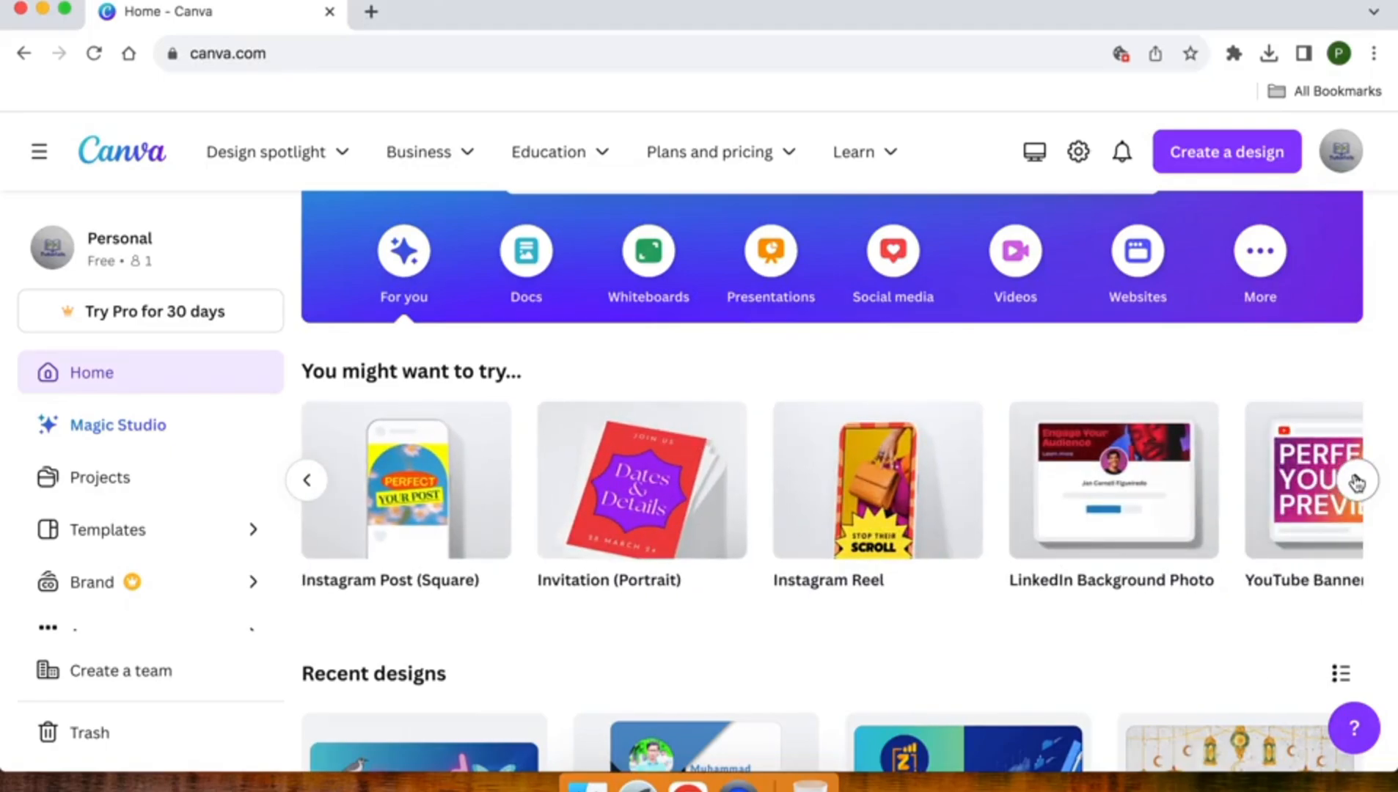
pyautogui.click(1356, 482)
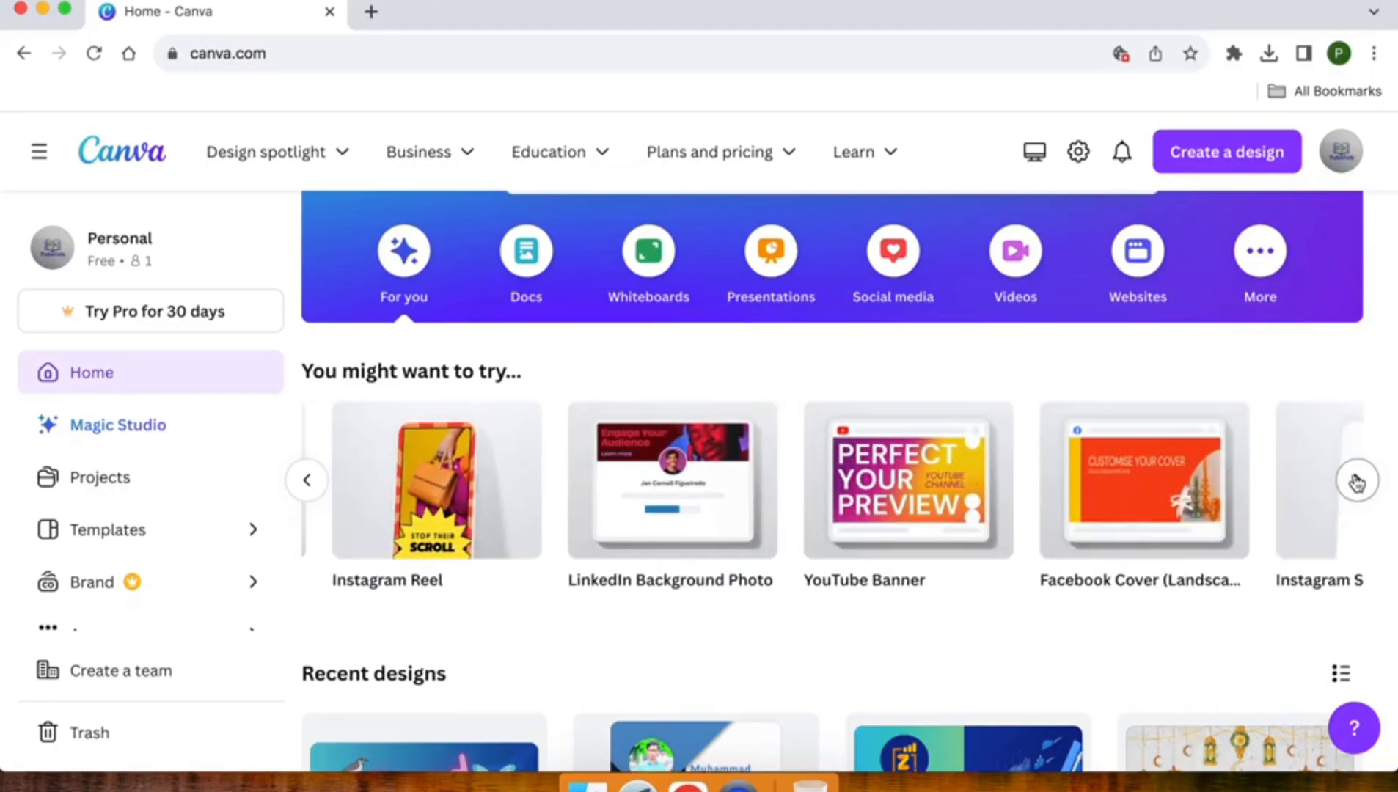
pyautogui.click(1357, 482)
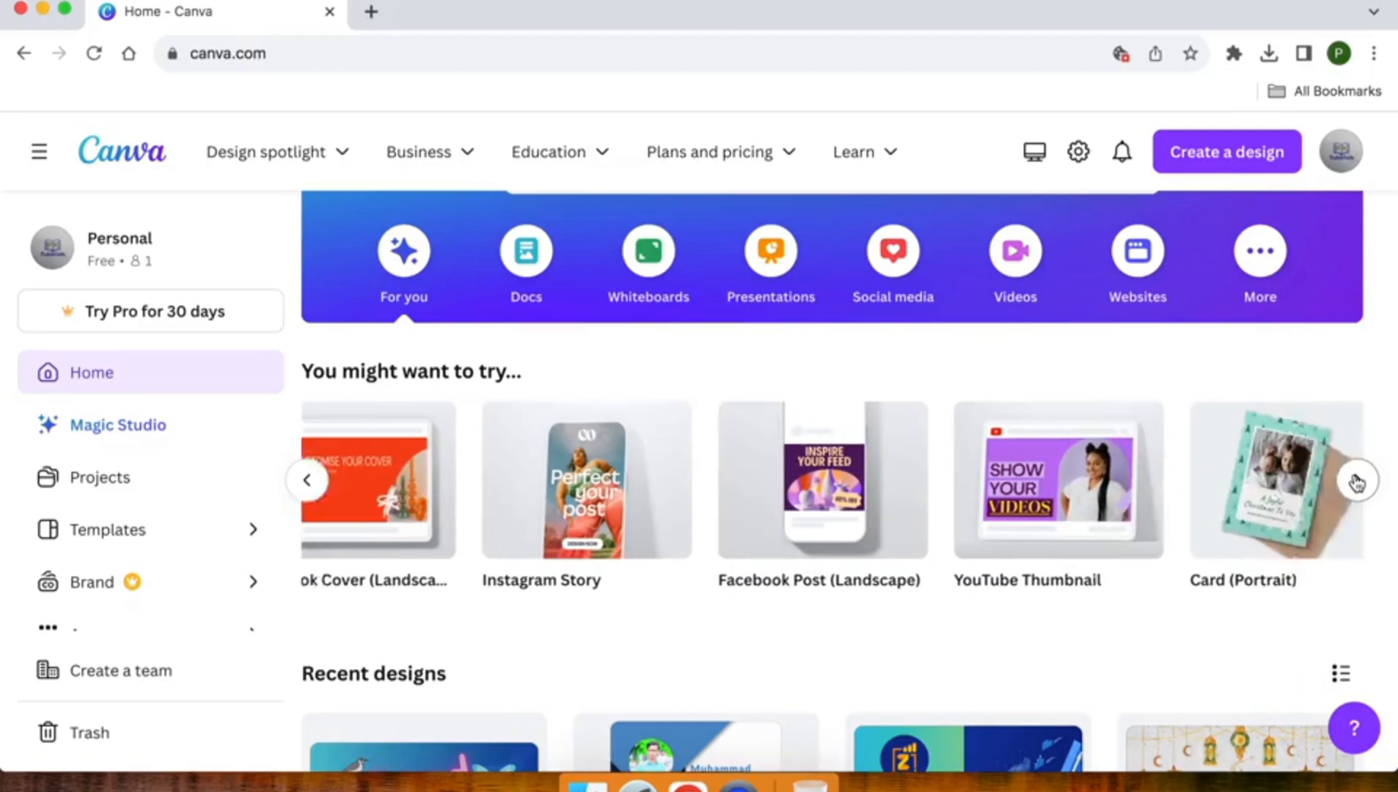
pyautogui.click(1357, 482)
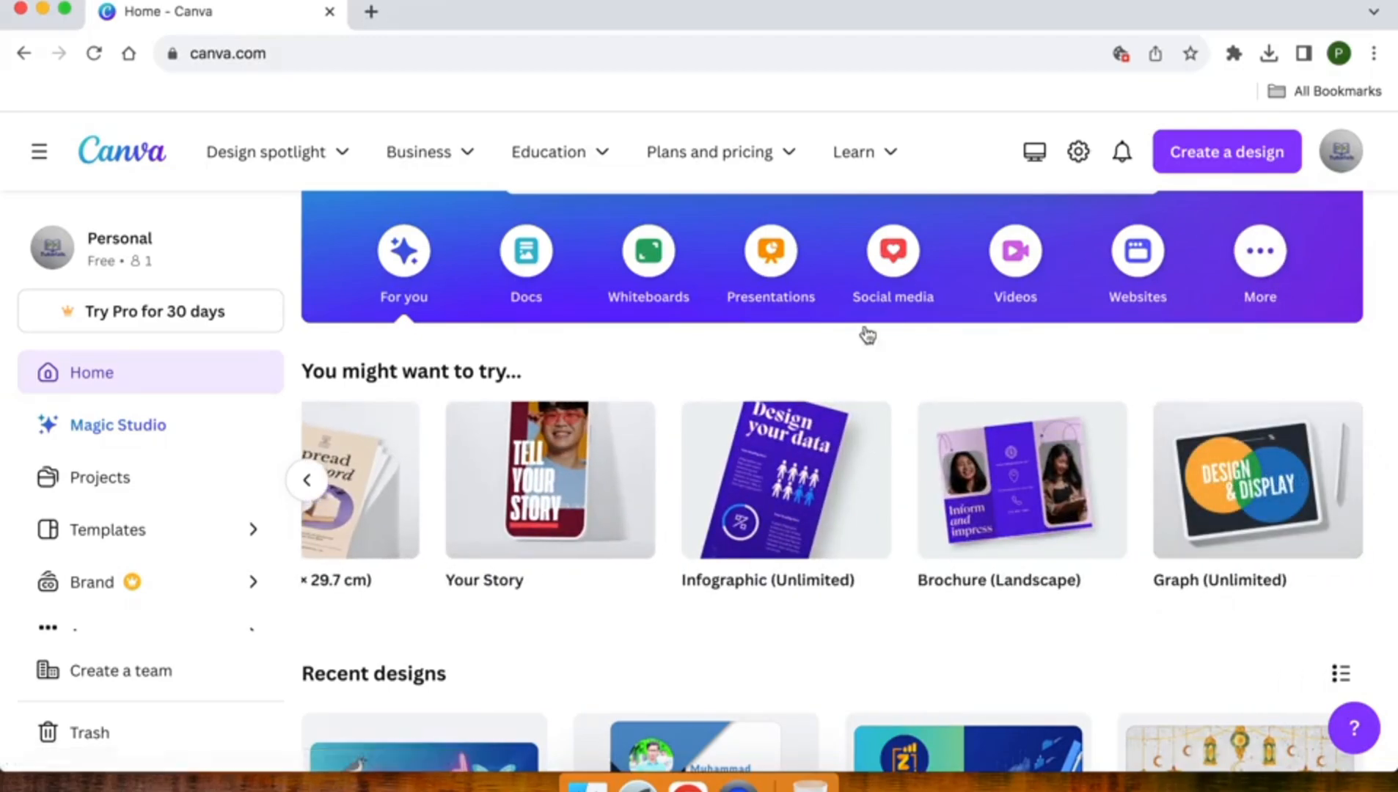
pyautogui.scroll(3, 865, 332)
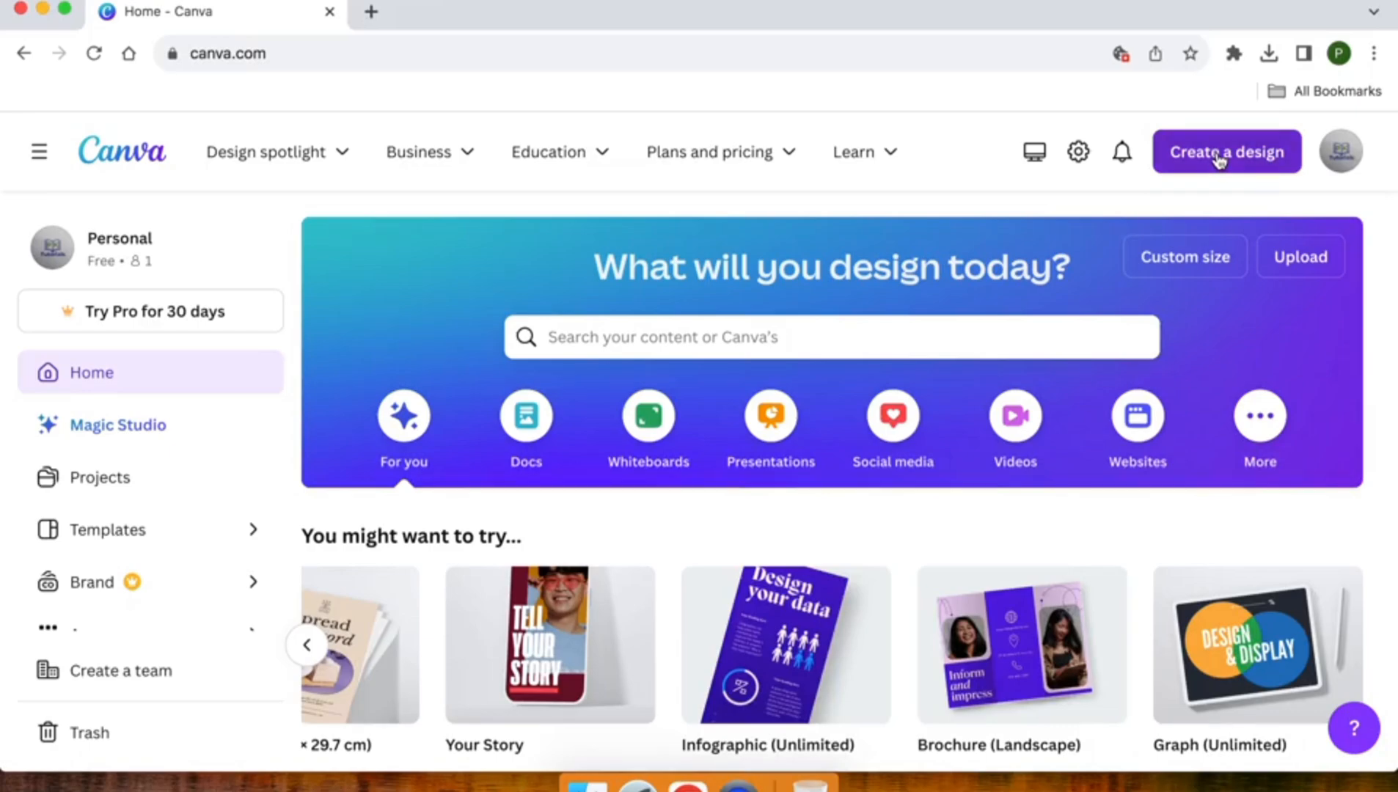
# - Search the design types available for a new design for "t-shirt"
pyautogui.click(1219, 160)
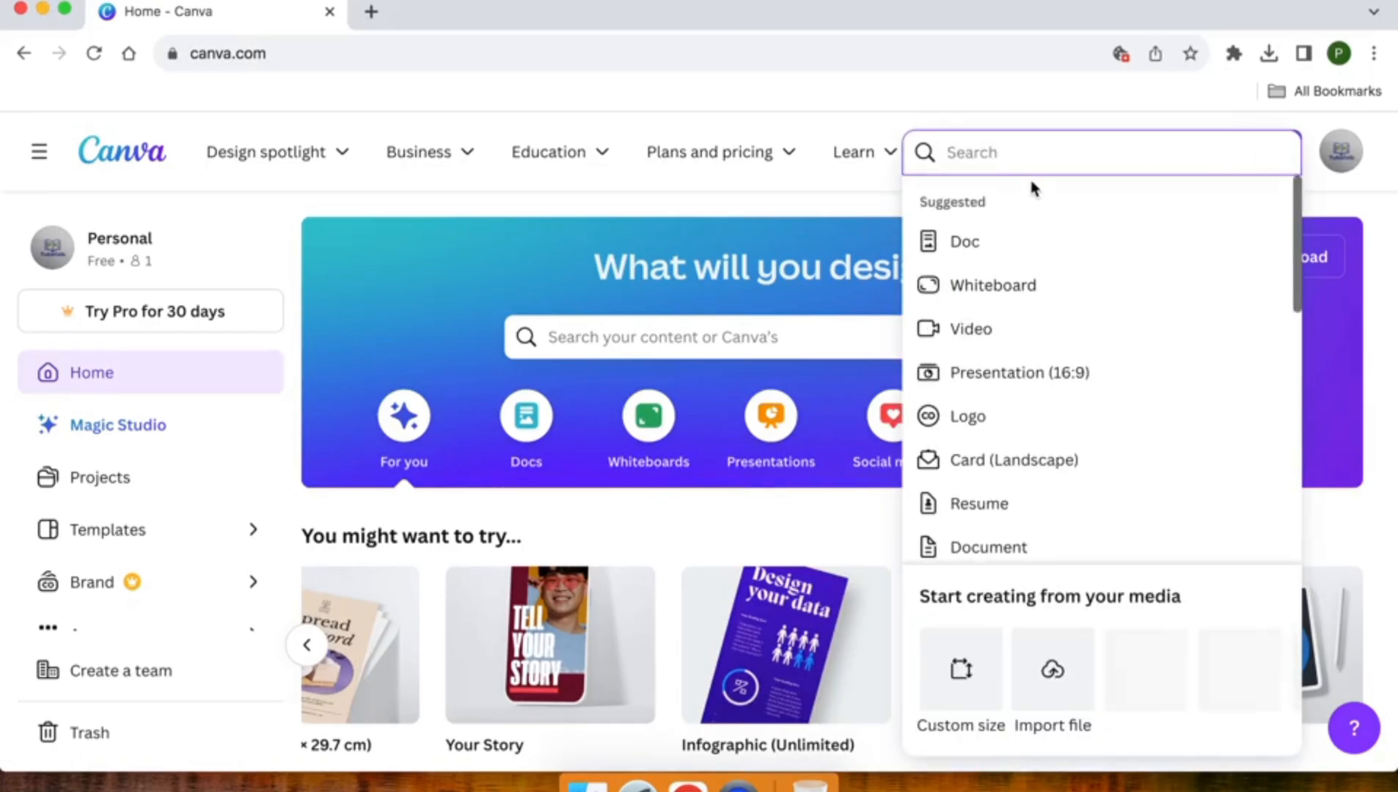
pyautogui.write('t-shi')
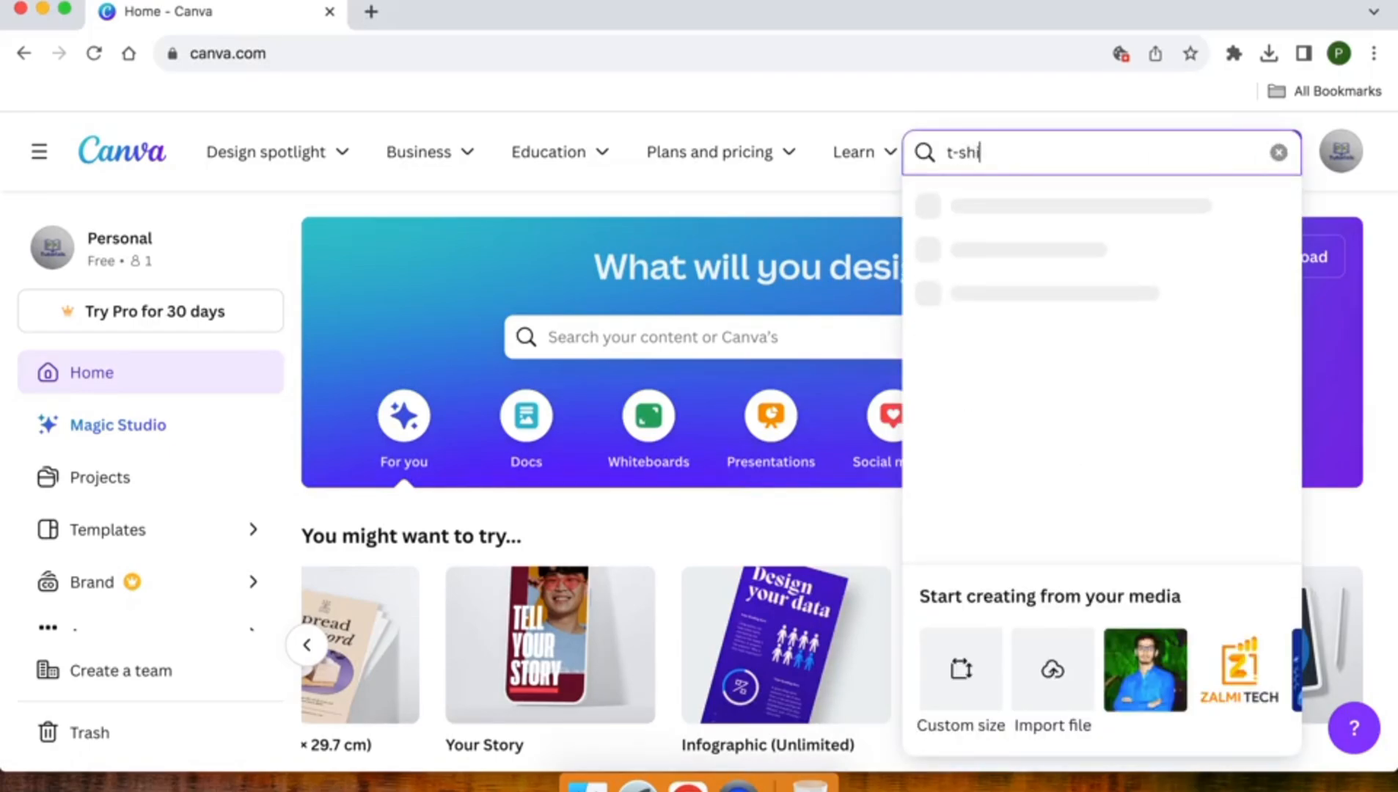
pyautogui.write('rt')
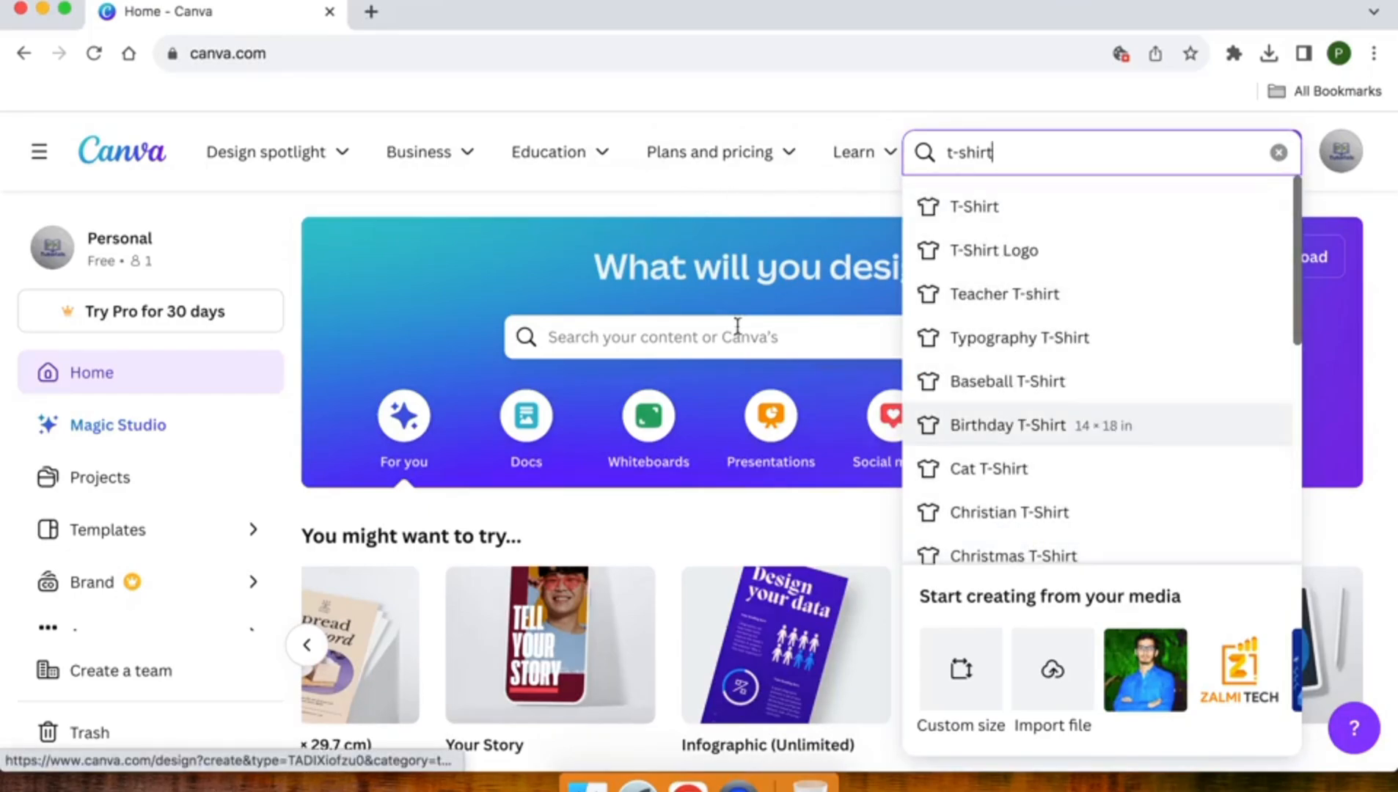
# - Dismiss the design type search and open the T-Shirts page from the print products in Design spotlight
pyautogui.click(267, 155)
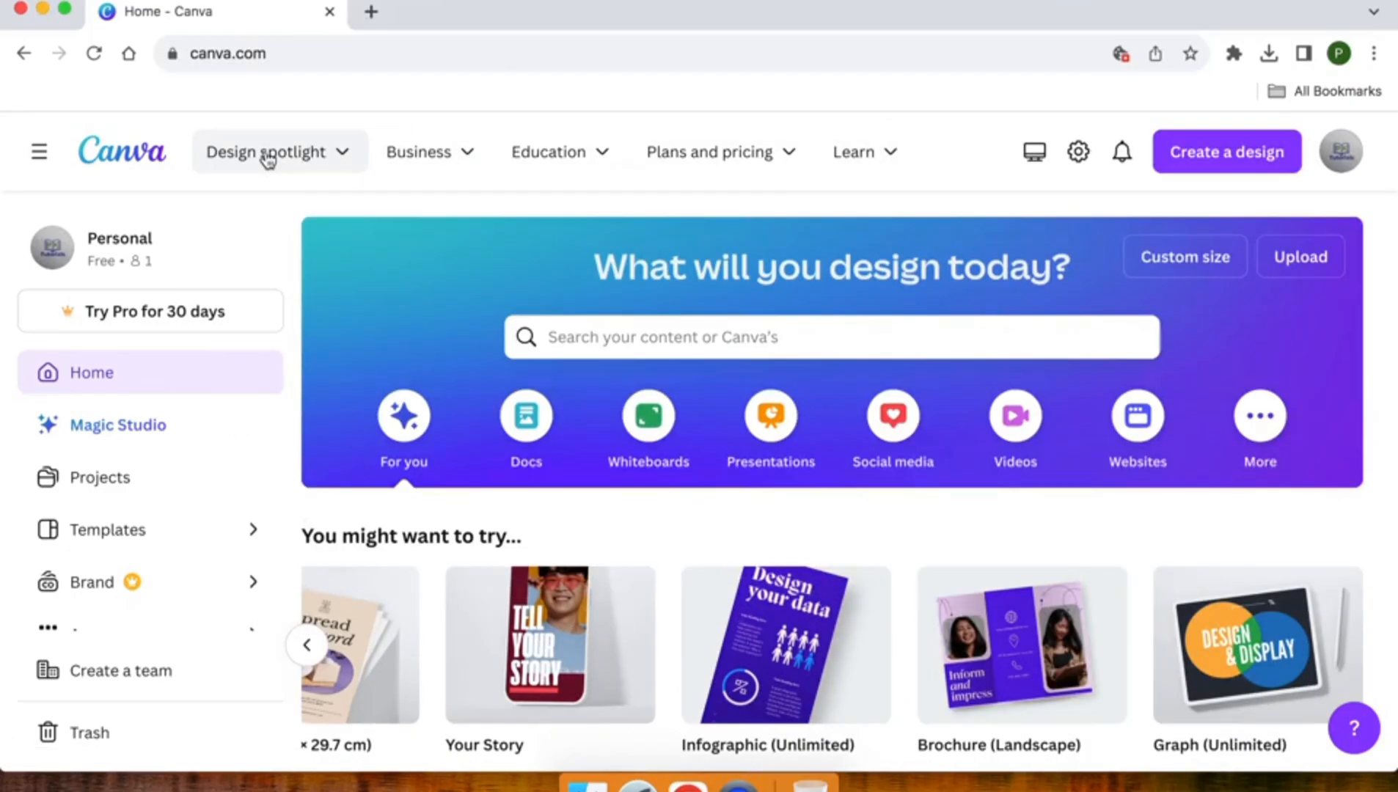
pyautogui.click(267, 156)
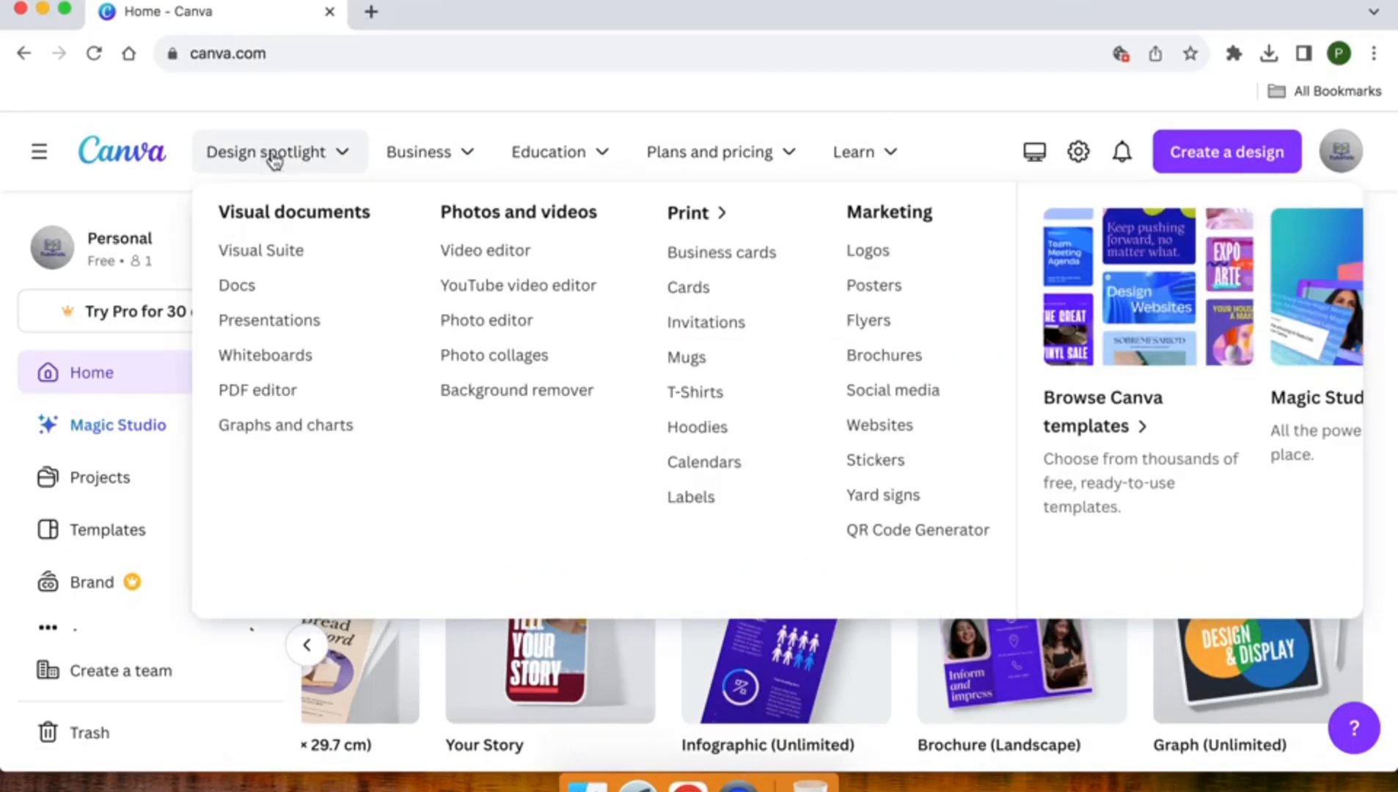
pyautogui.click(697, 393)
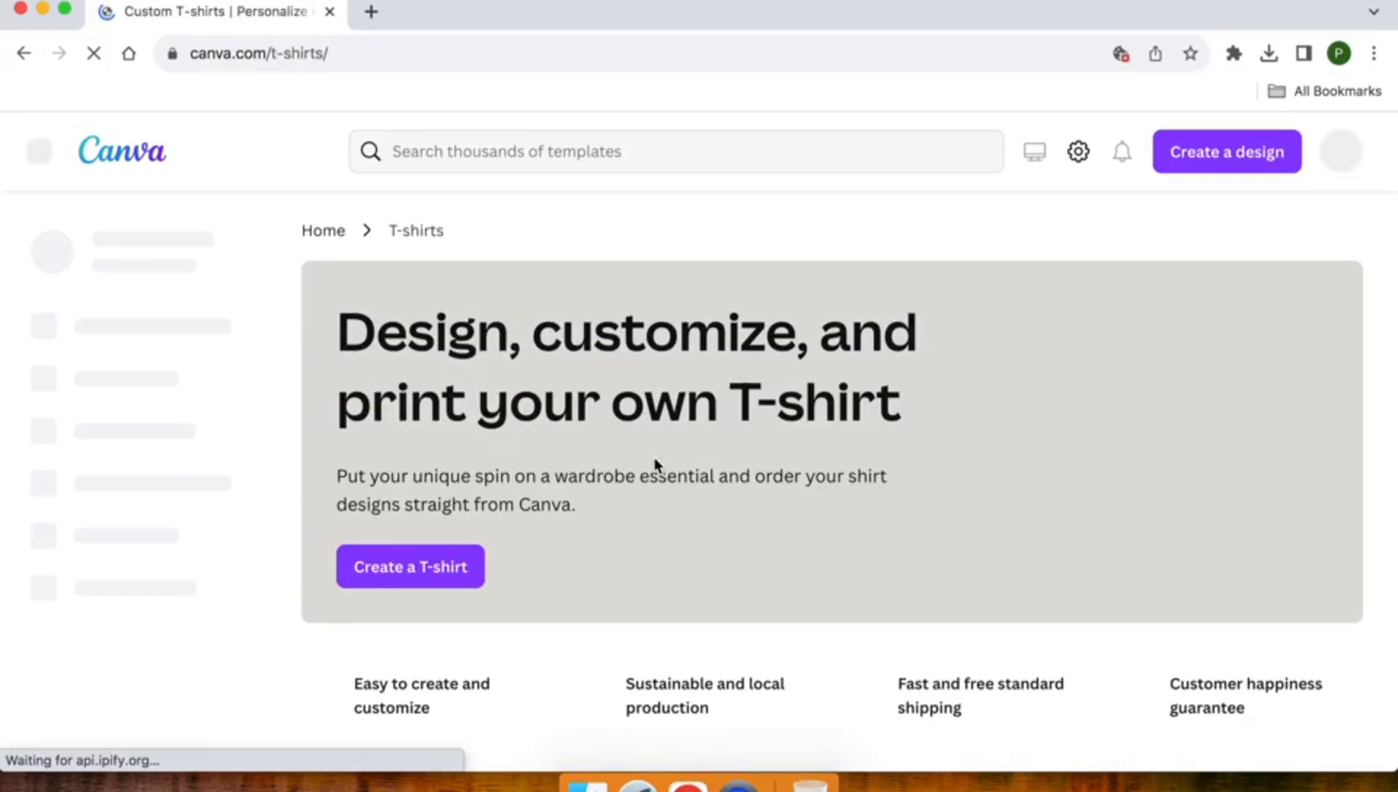
# - Examine the T-shirt page's fits, colors and printing information and its trending T-shirt templates
pyautogui.scroll(-5, 655, 464)
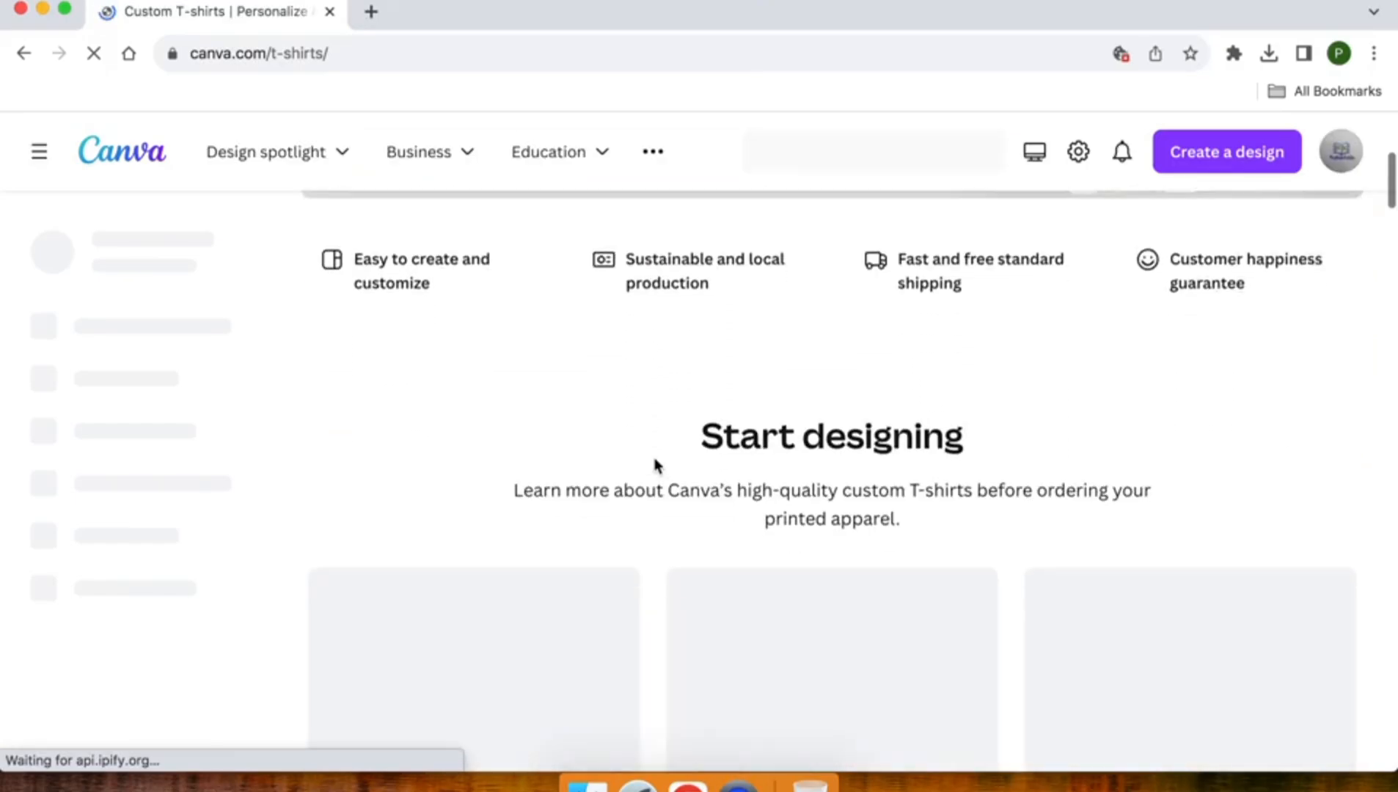
pyautogui.scroll(-2, 655, 463)
pyautogui.scroll(-3, 655, 463)
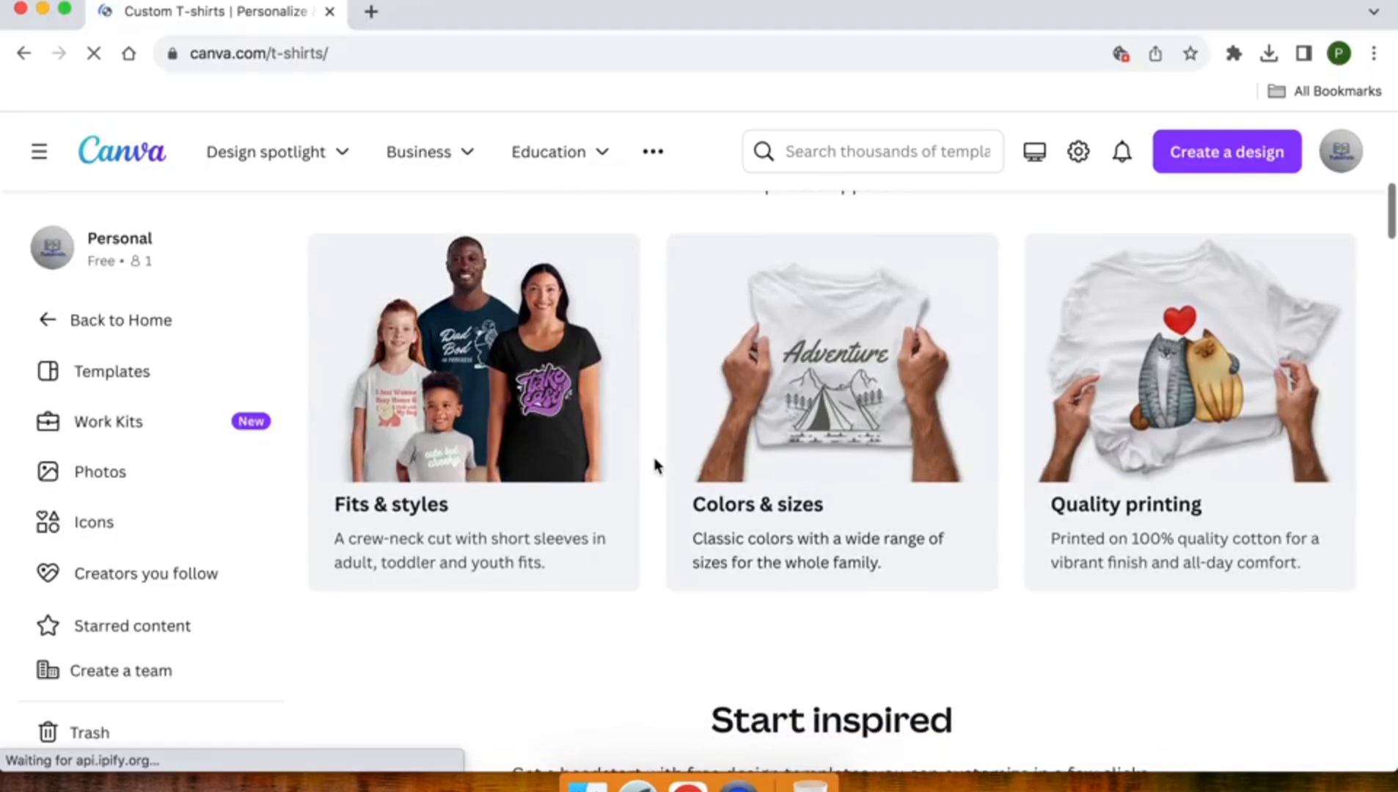
pyautogui.scroll(1, 655, 463)
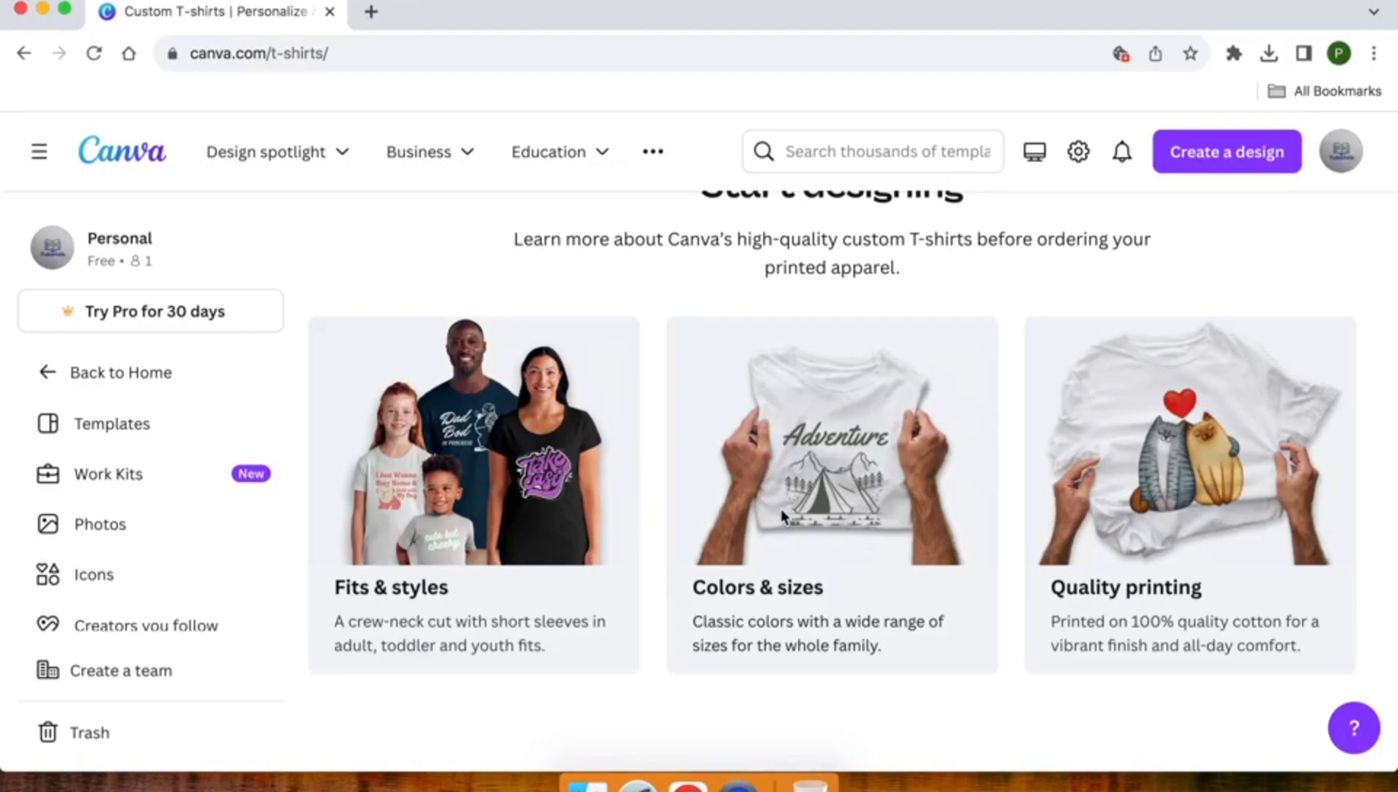
pyautogui.scroll(-7, 1114, 534)
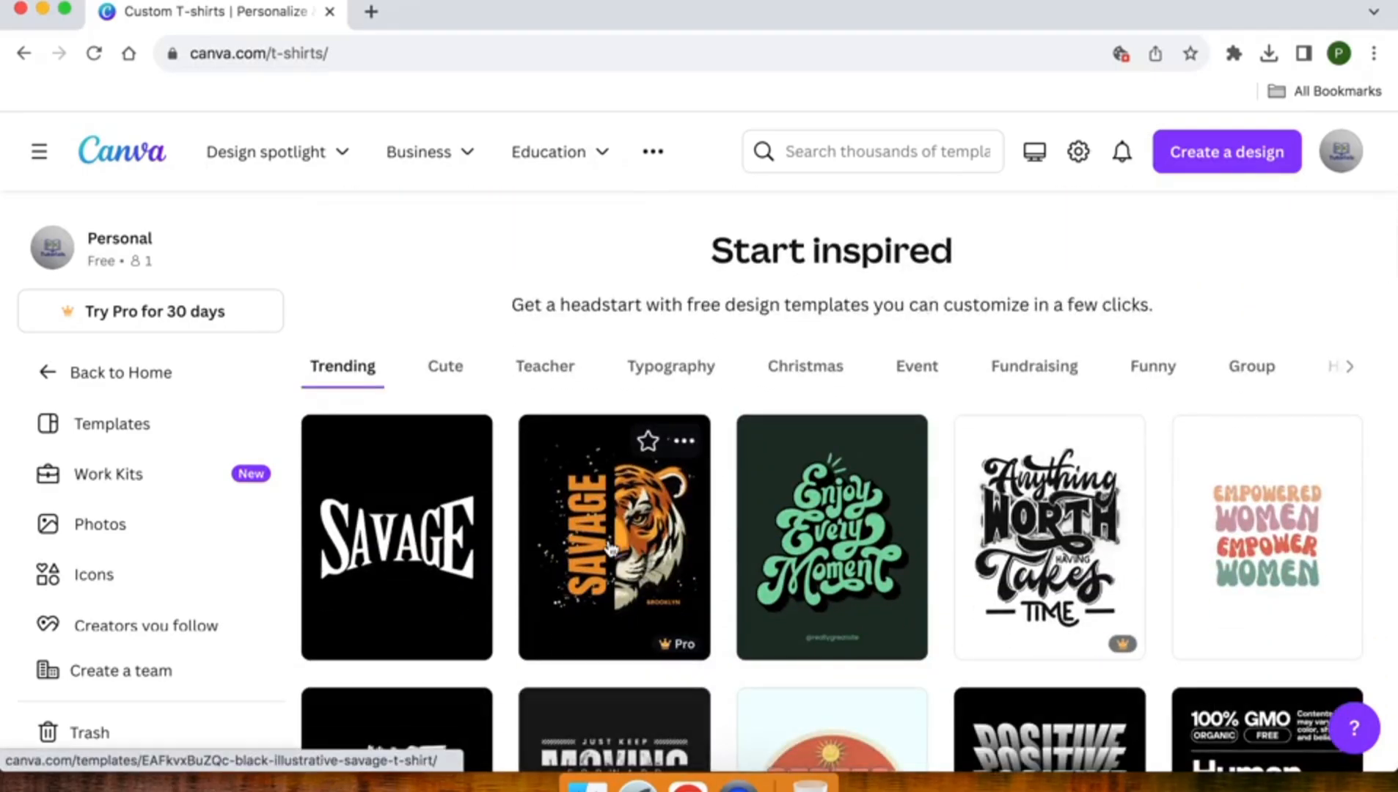
pyautogui.scroll(-2, 609, 546)
pyautogui.scroll(-7, 968, 644)
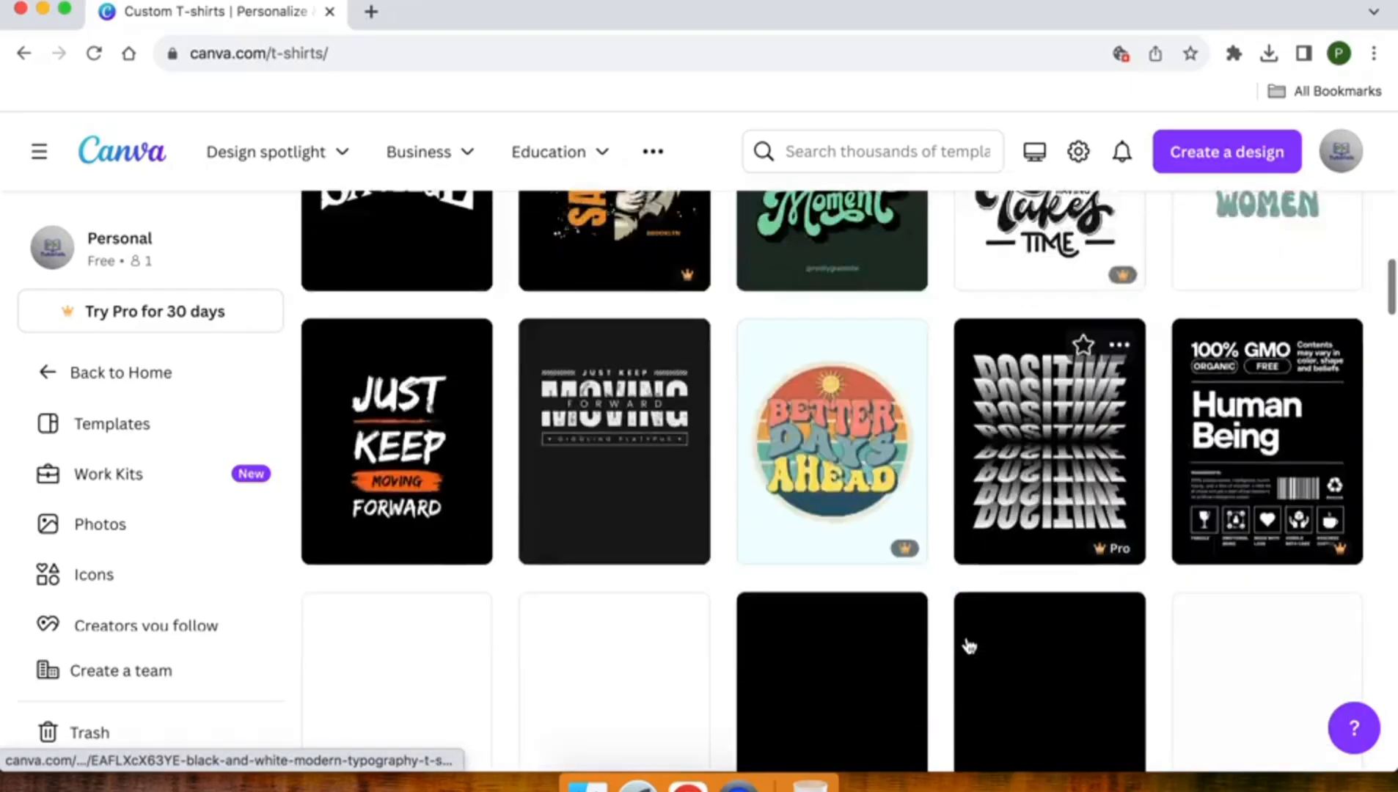
pyautogui.scroll(9, 968, 645)
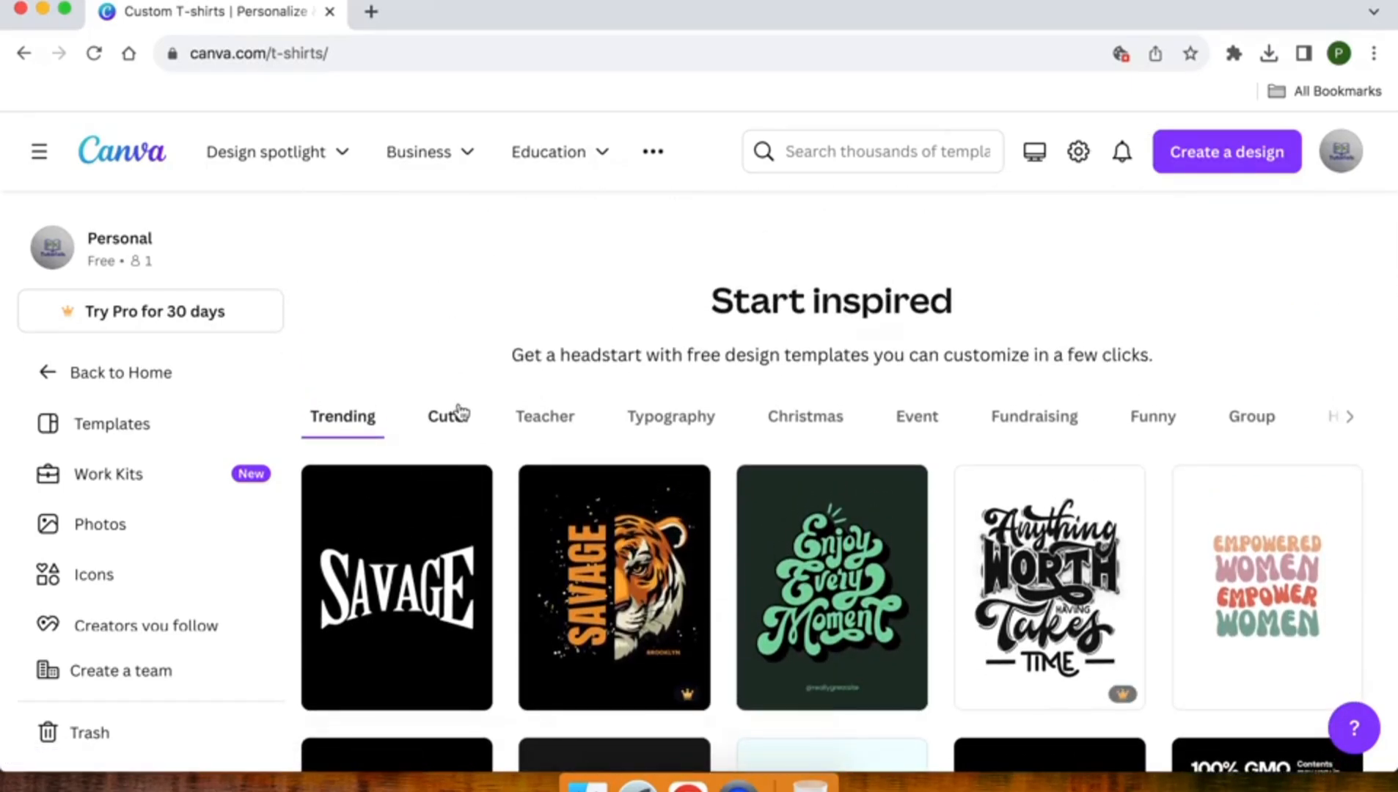
# - Look through the Cute, Teacher and Typography categories of T-shirt templates
pyautogui.click(458, 413)
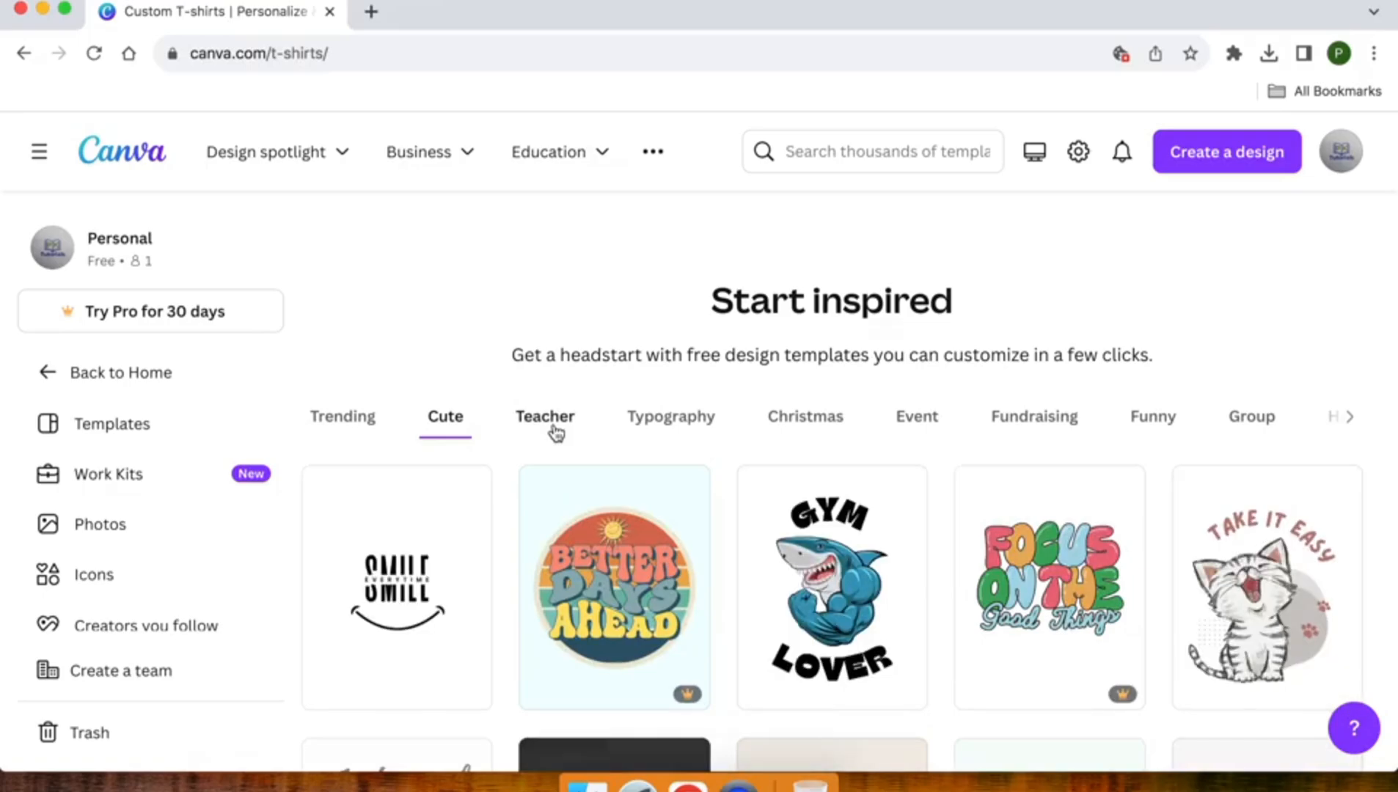
pyautogui.click(556, 432)
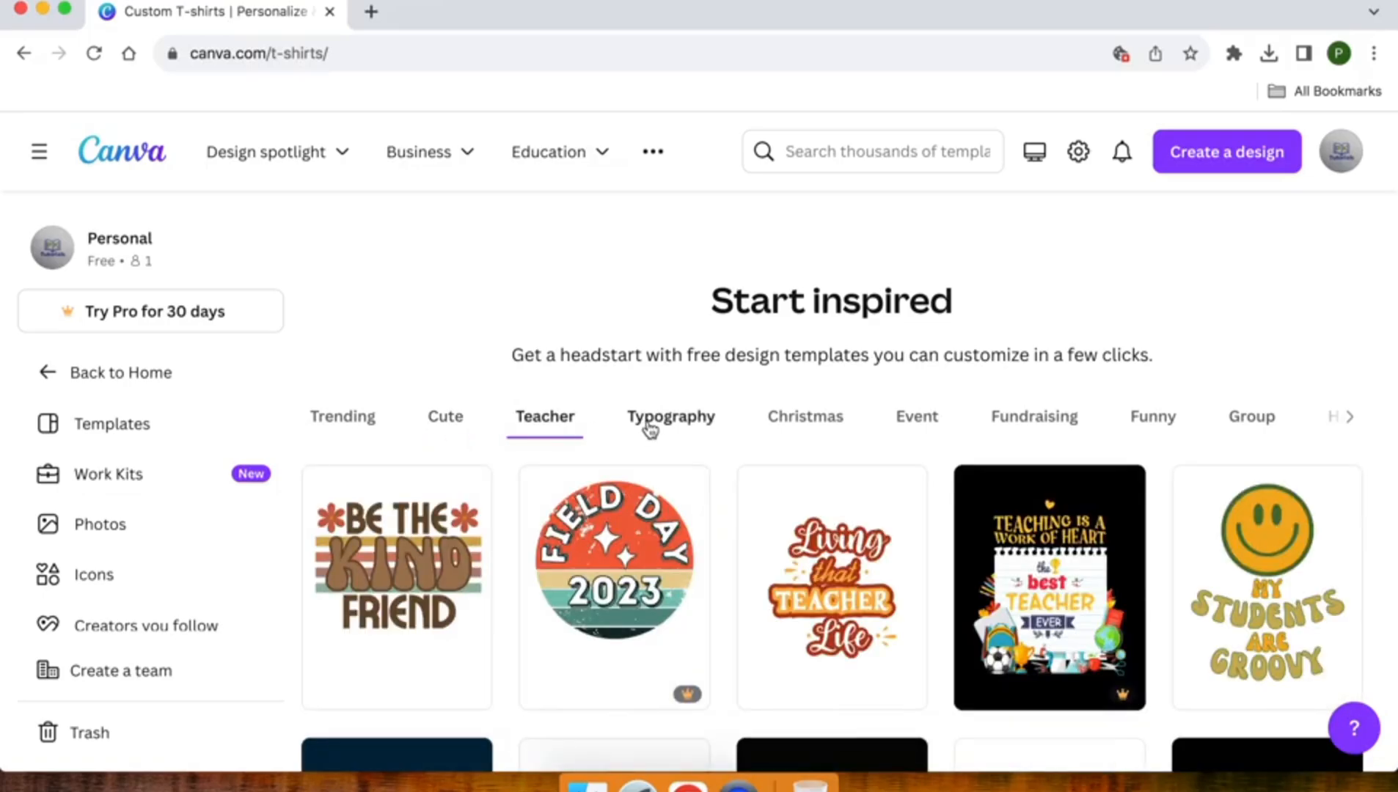
pyautogui.click(651, 429)
pyautogui.scroll(-5, 649, 430)
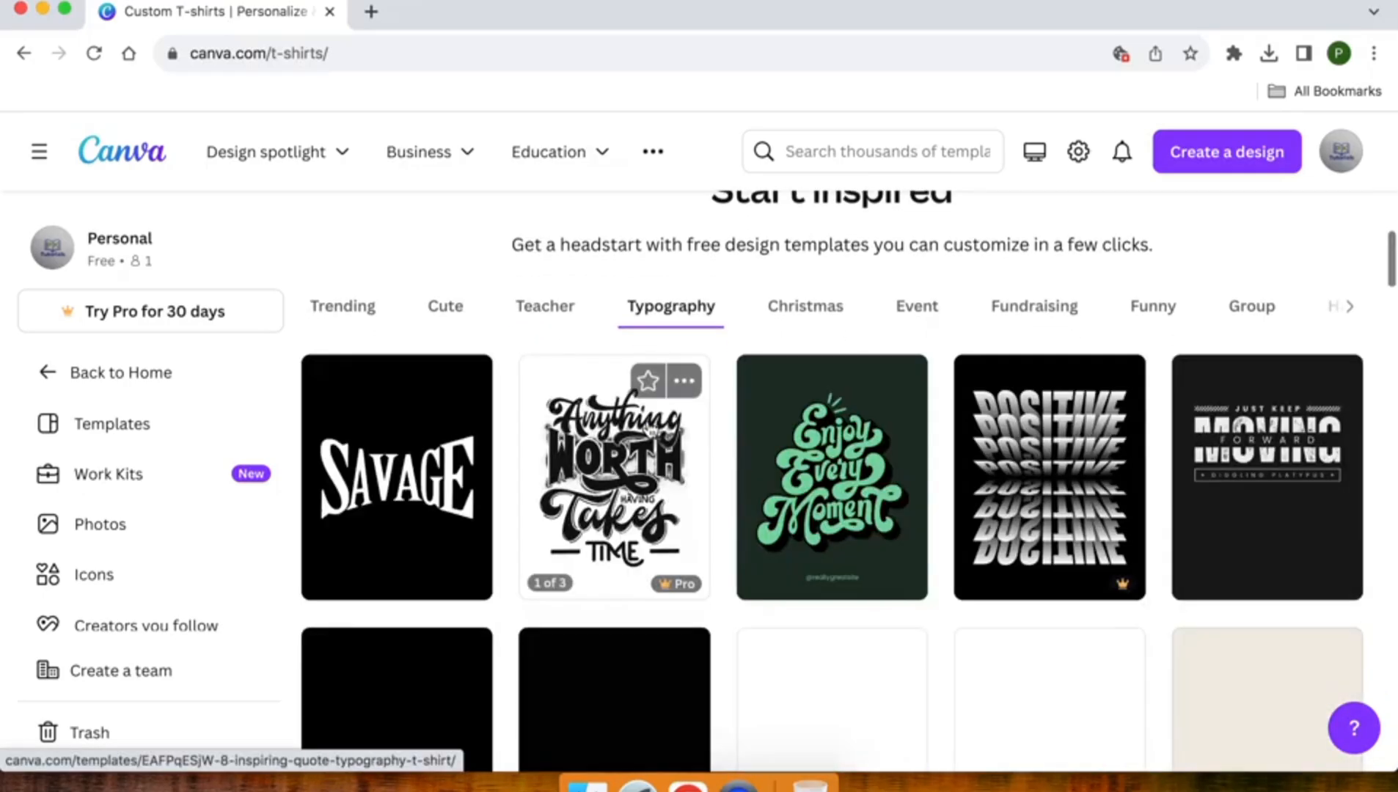
pyautogui.scroll(-2, 647, 431)
# - Return to the T-shirt page's opening banner and create a new blank T-shirt design from it
pyautogui.scroll(15, 647, 430)
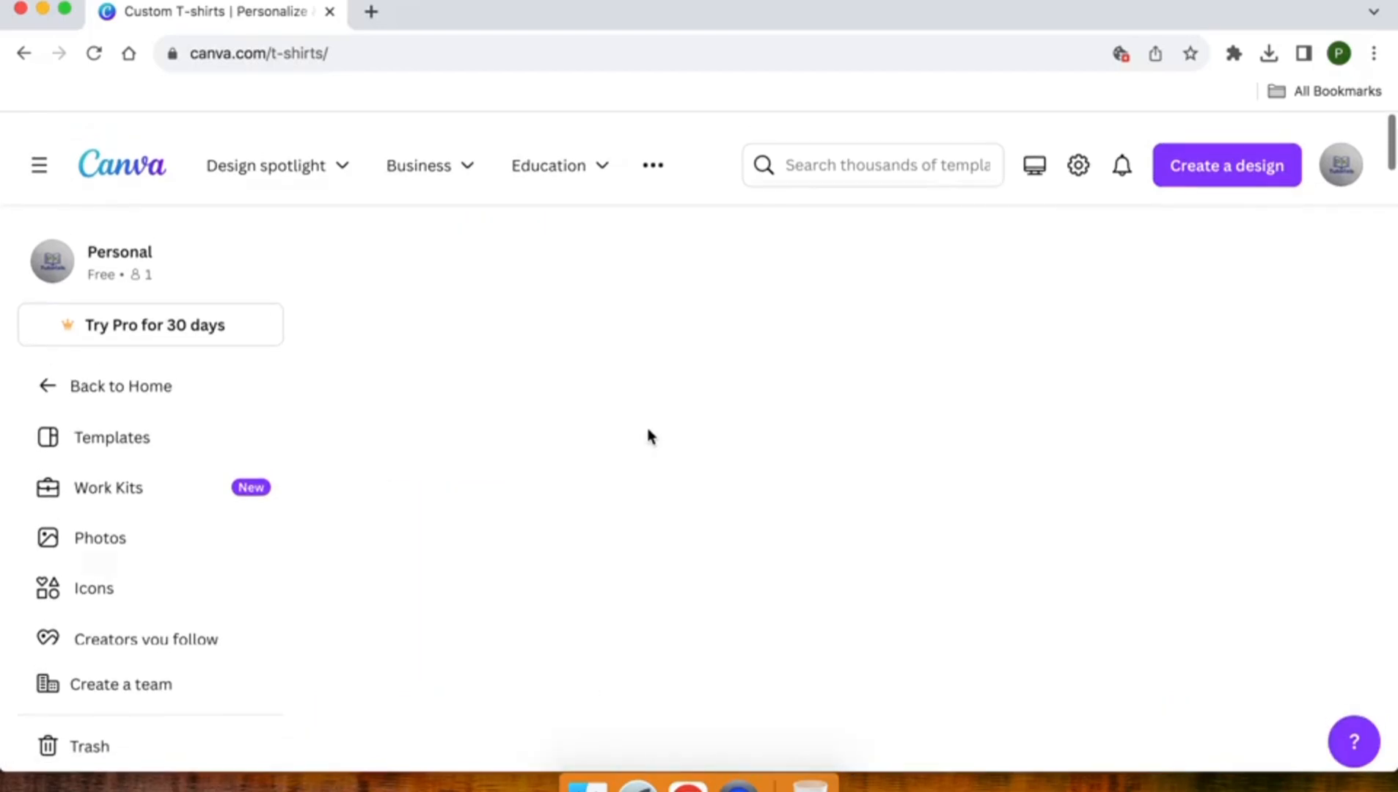
pyautogui.scroll(-1, 649, 436)
pyautogui.scroll(1, 649, 435)
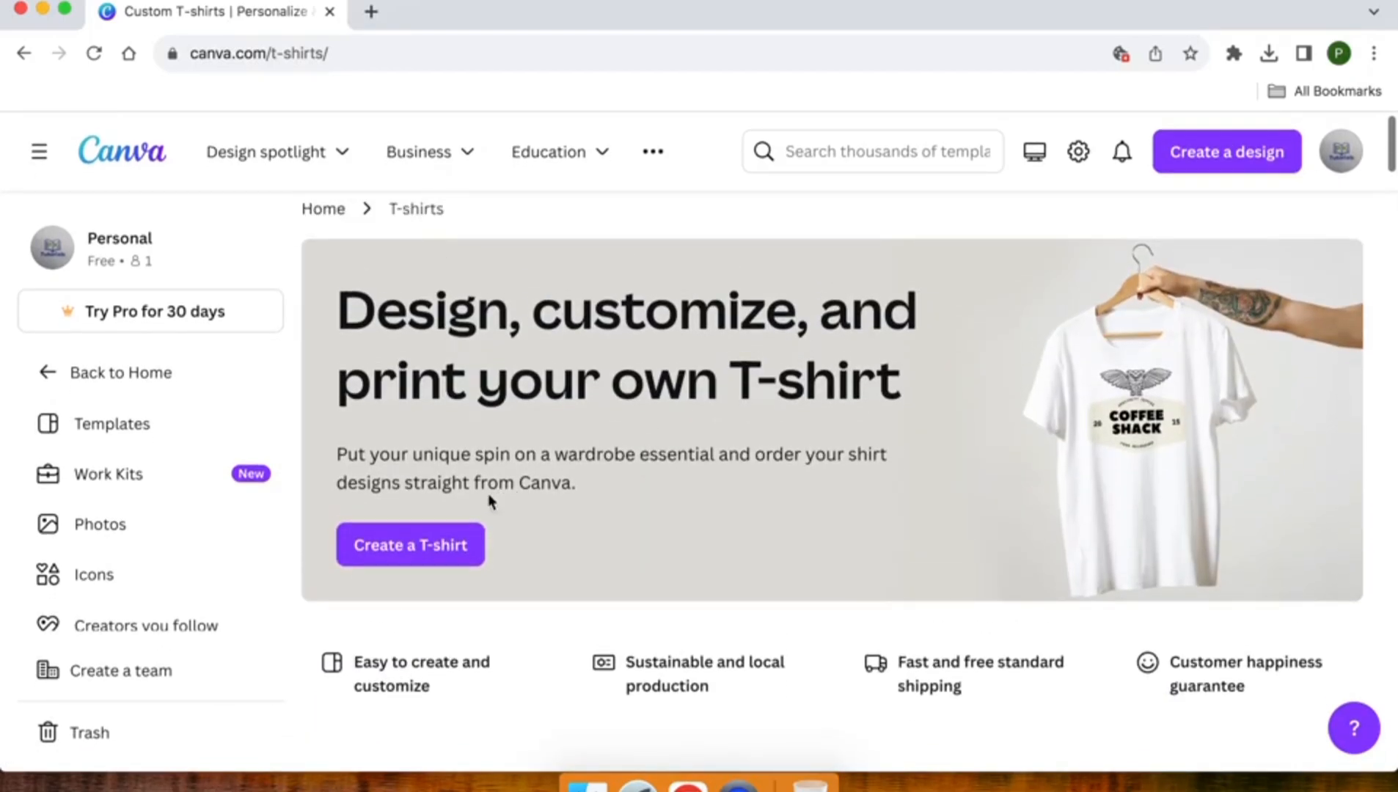
pyautogui.click(424, 547)
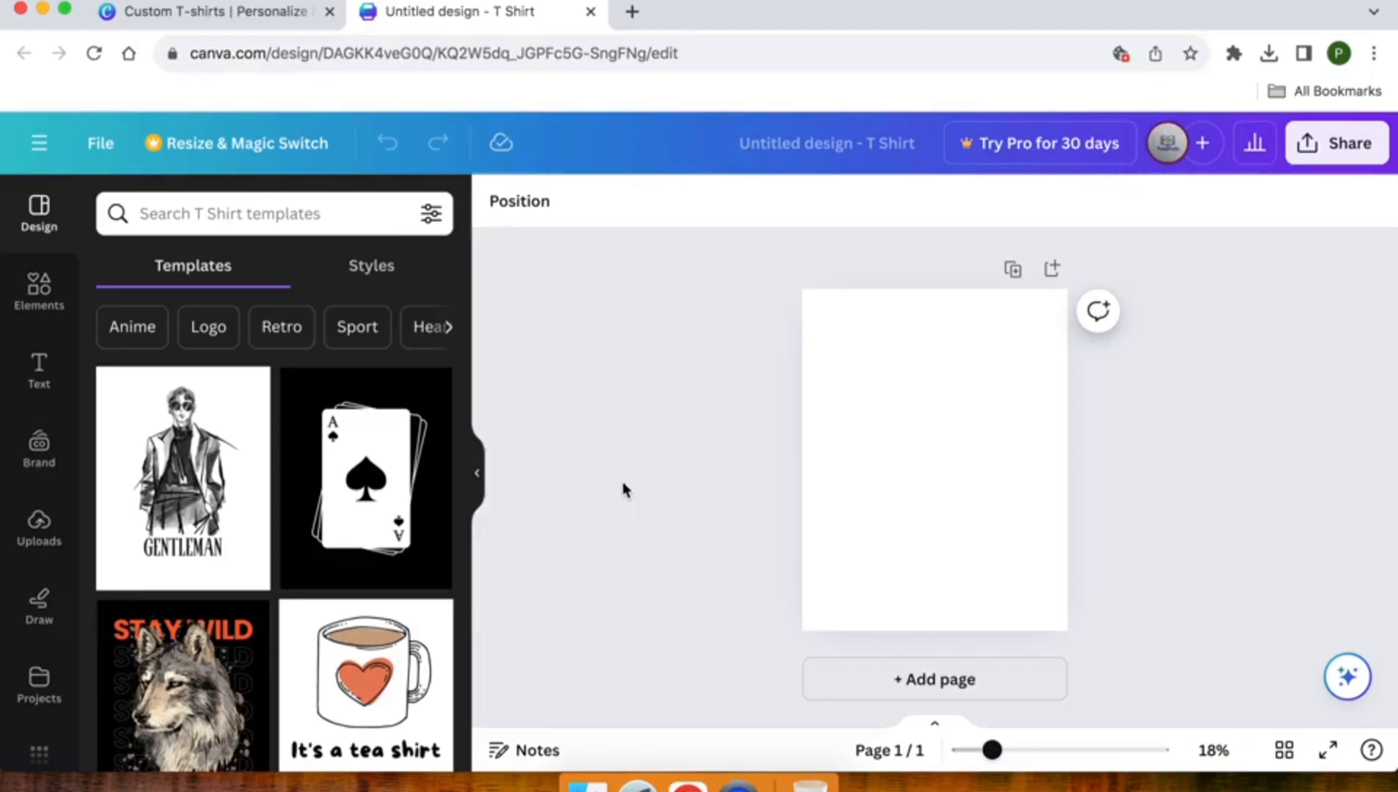
# - Set the blank page's background colour to solid black from the default colours, then deselect the page
pyautogui.click(880, 435)
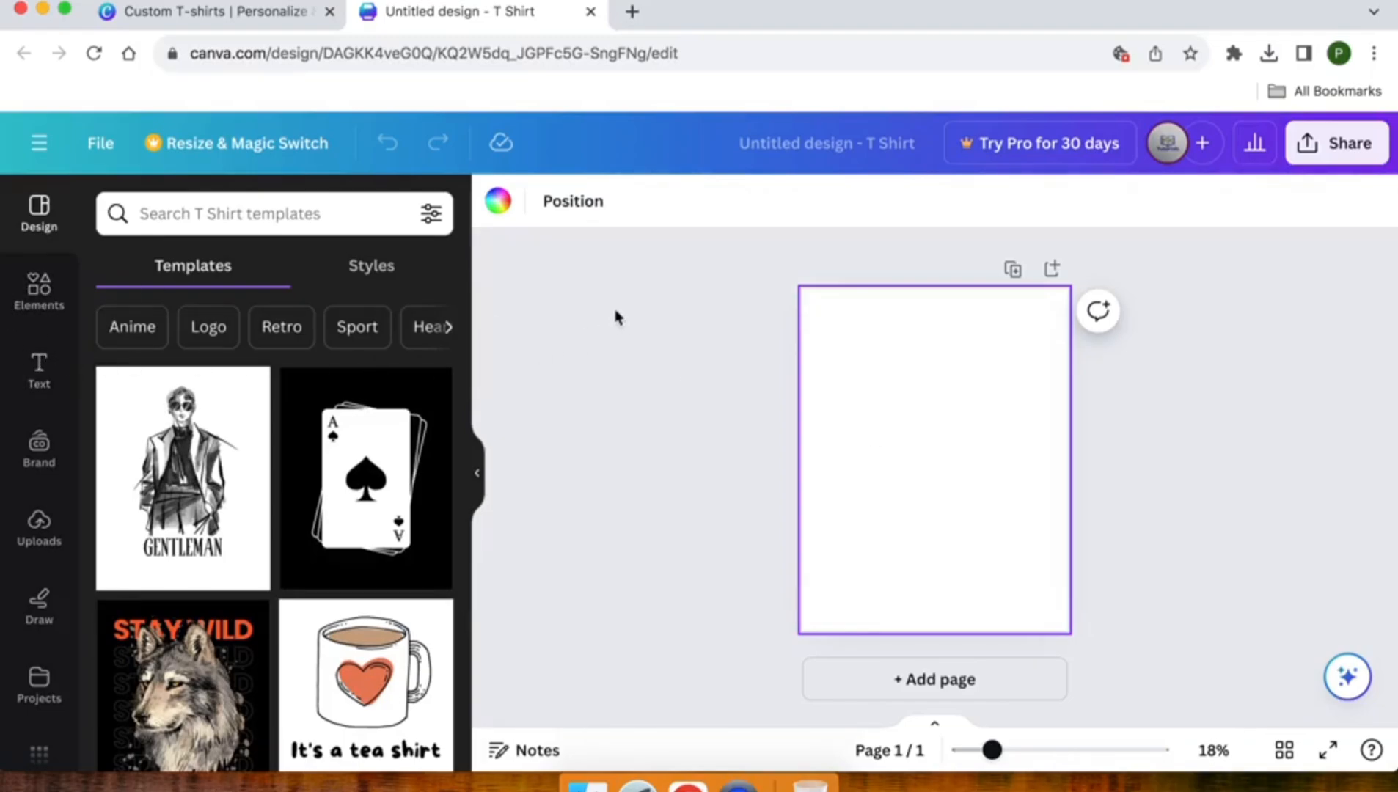
pyautogui.click(498, 213)
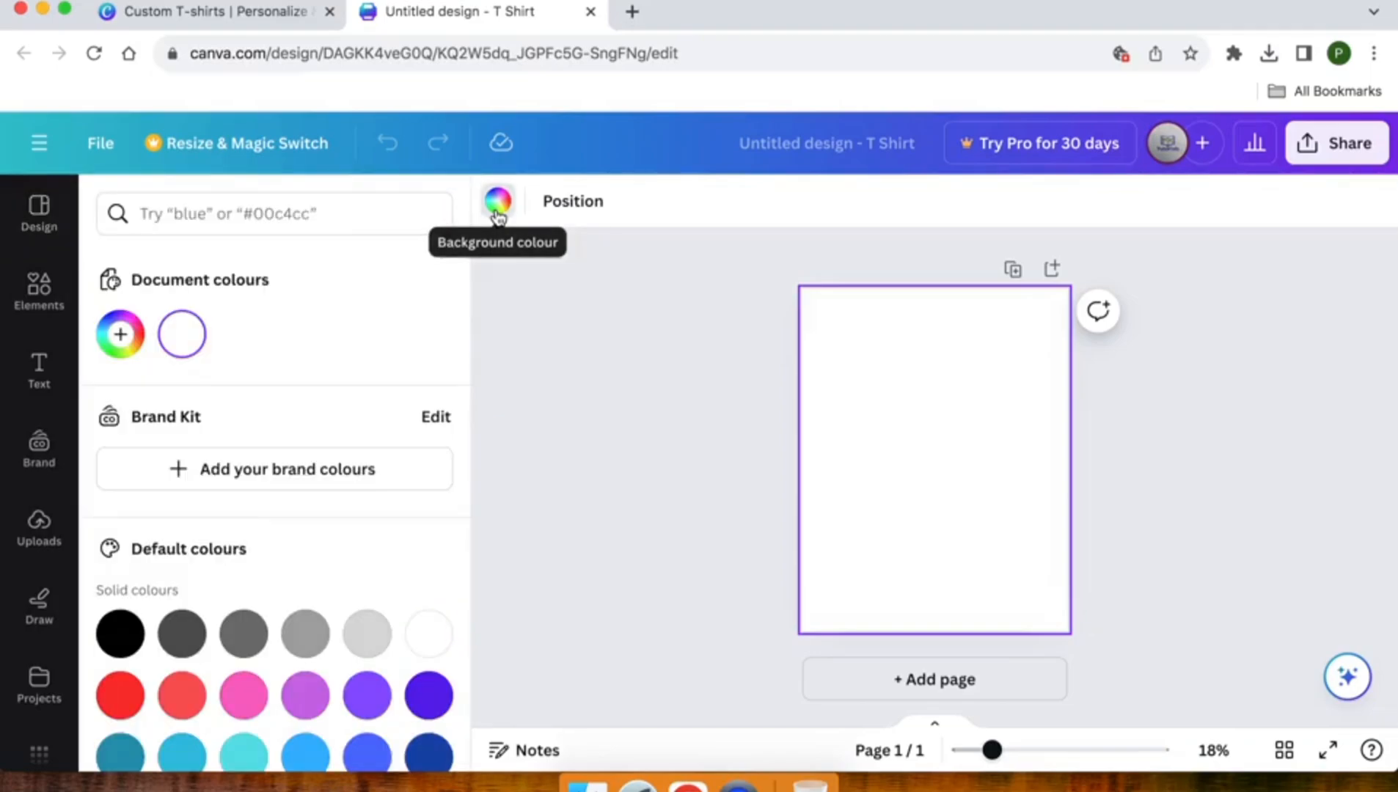
pyautogui.scroll(-3, 200, 520)
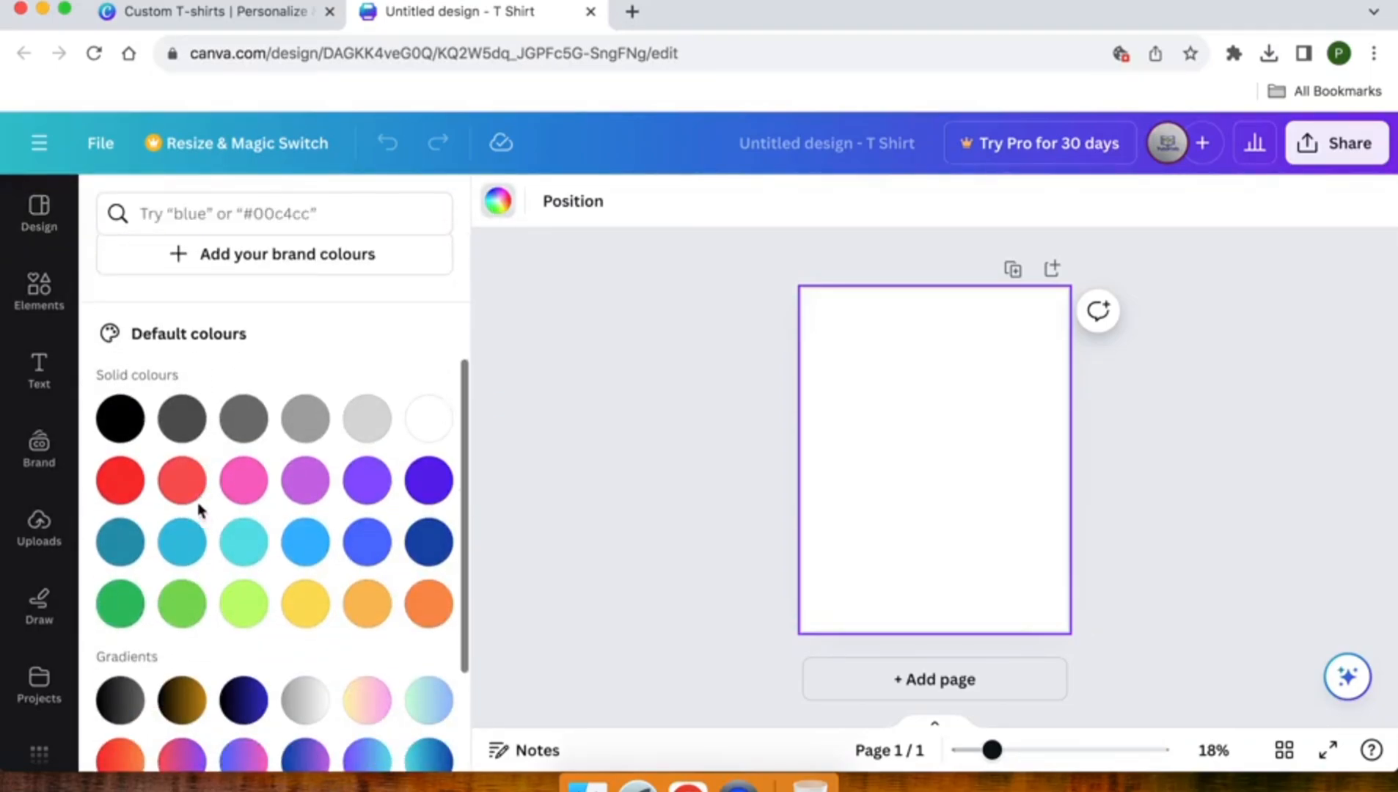
pyautogui.scroll(-3, 224, 593)
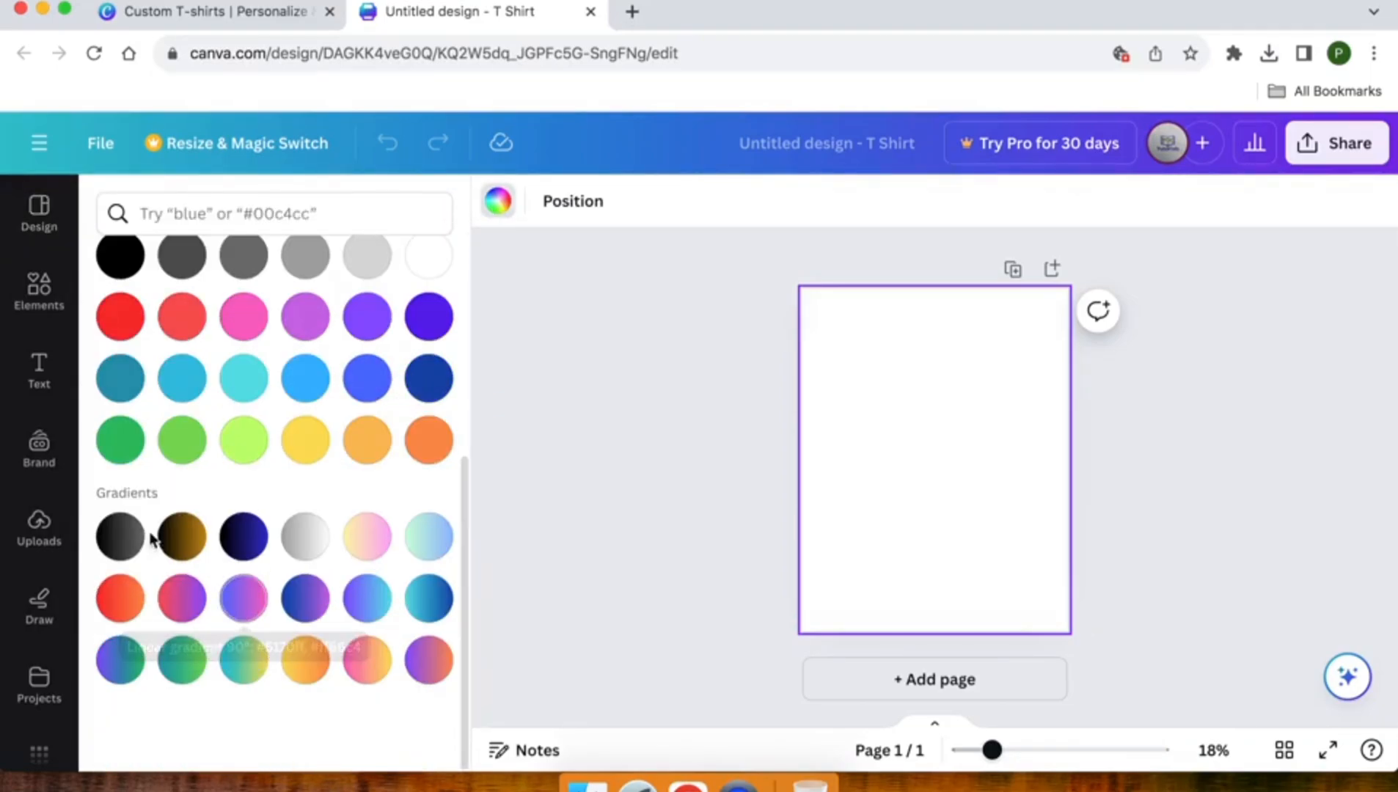
pyautogui.scroll(3, 209, 470)
pyautogui.click(182, 418)
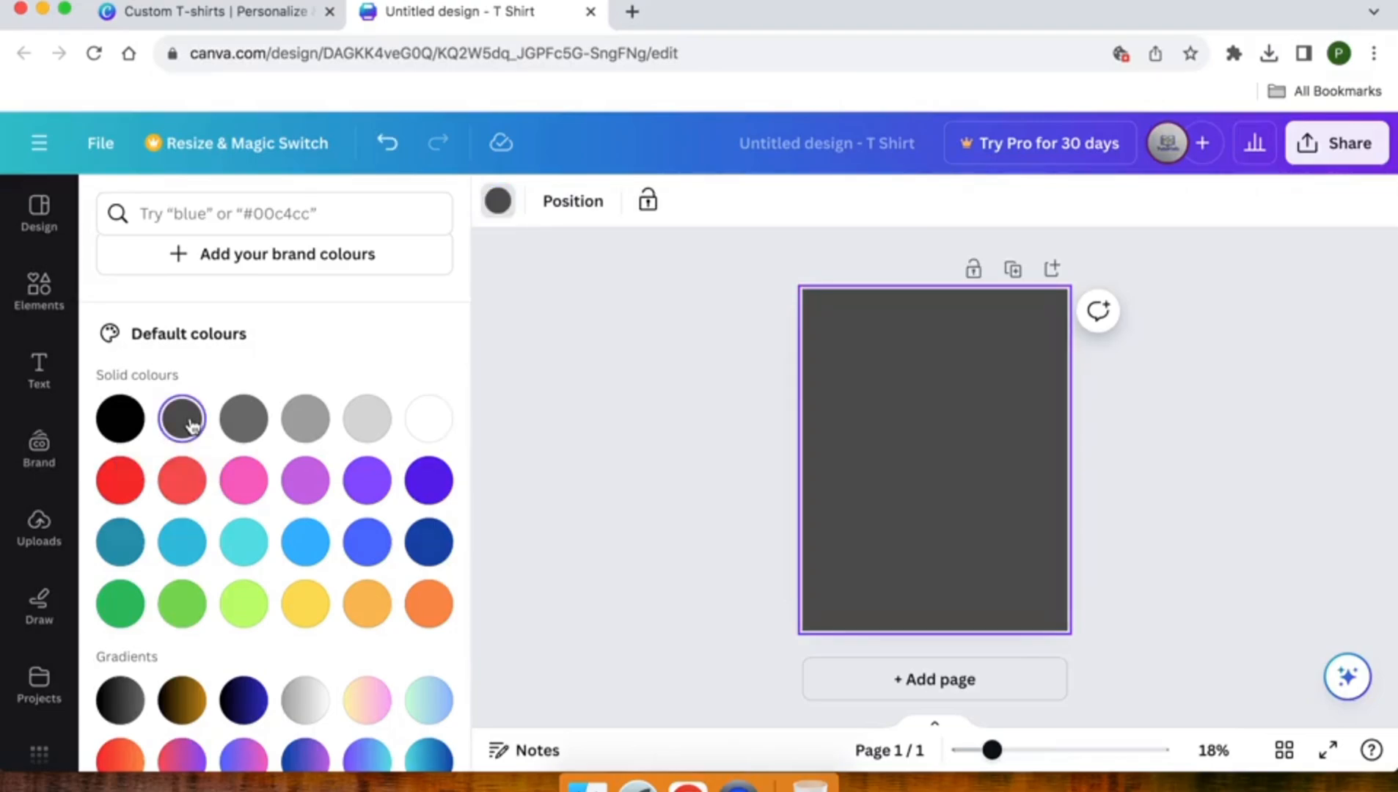
pyautogui.click(135, 433)
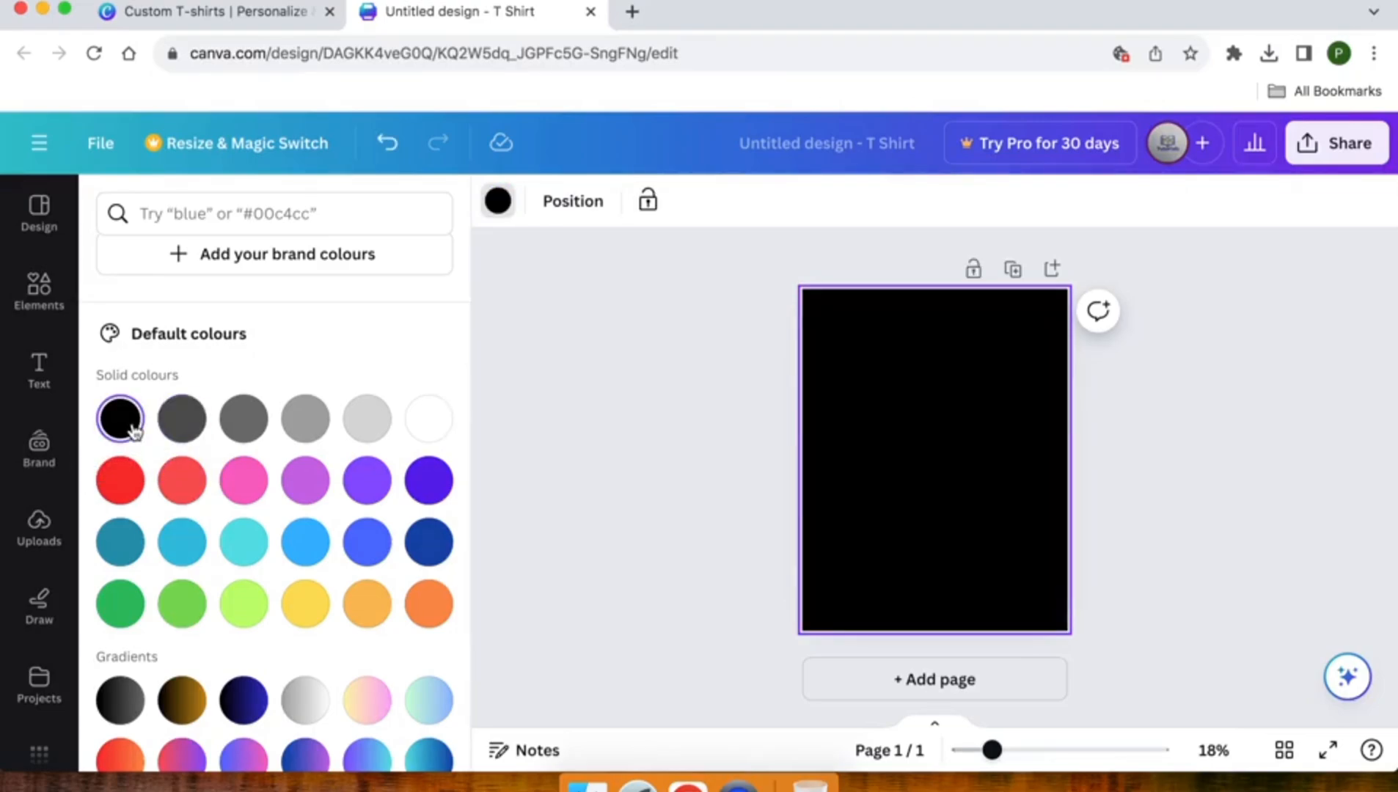
pyautogui.click(555, 424)
pyautogui.click(555, 424)
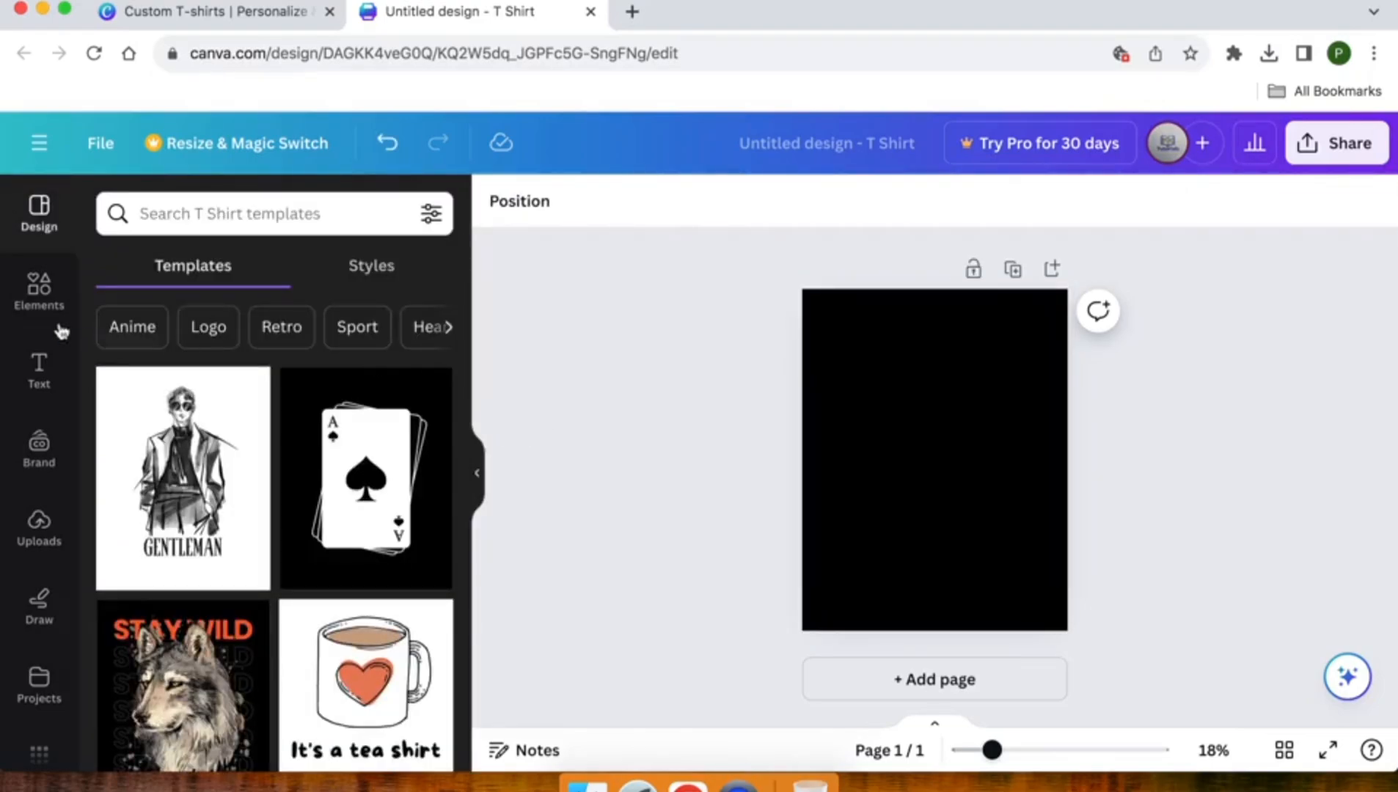
# - Browse the ready-made text styles and add the recently used "Play time" font combination to the black page
pyautogui.click(27, 369)
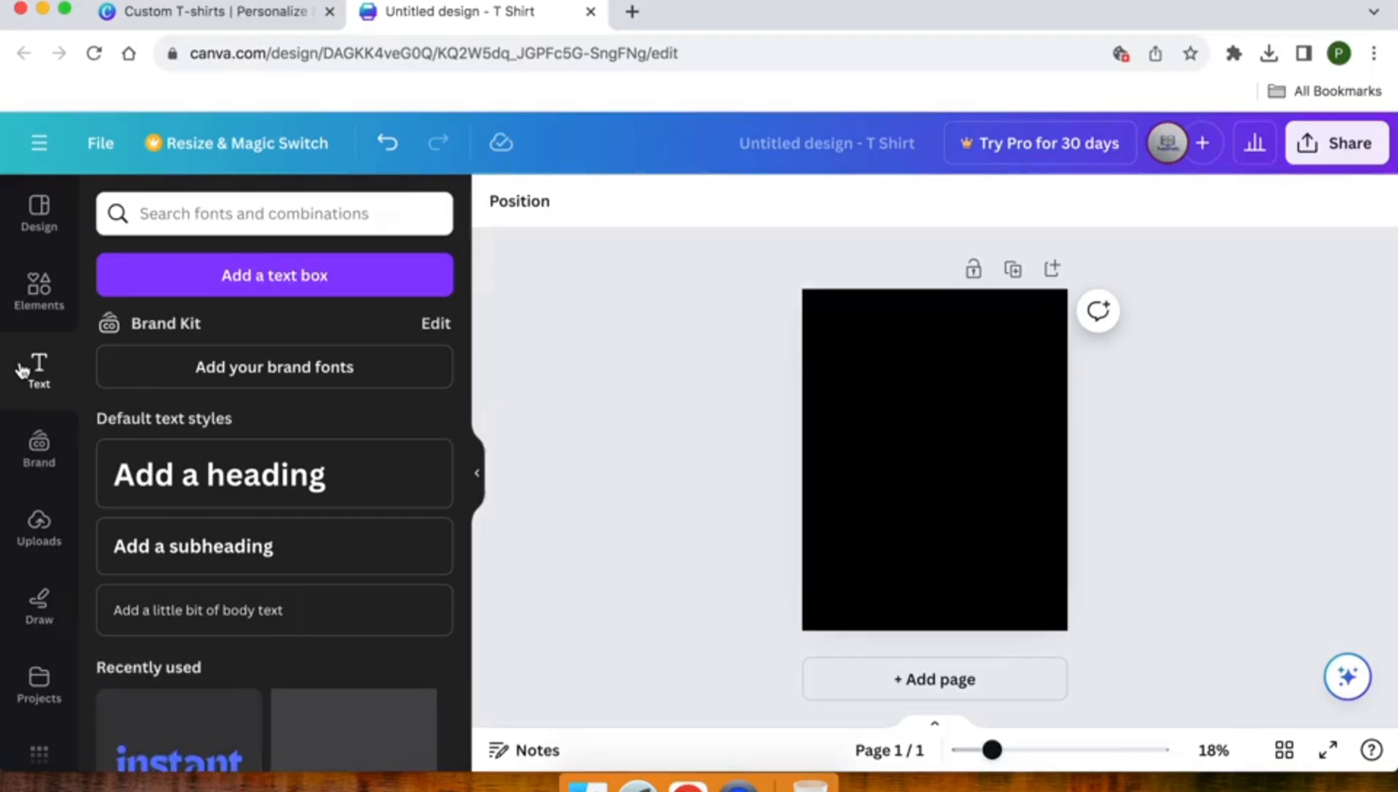
pyautogui.scroll(-3, 171, 475)
pyautogui.scroll(-8, 170, 476)
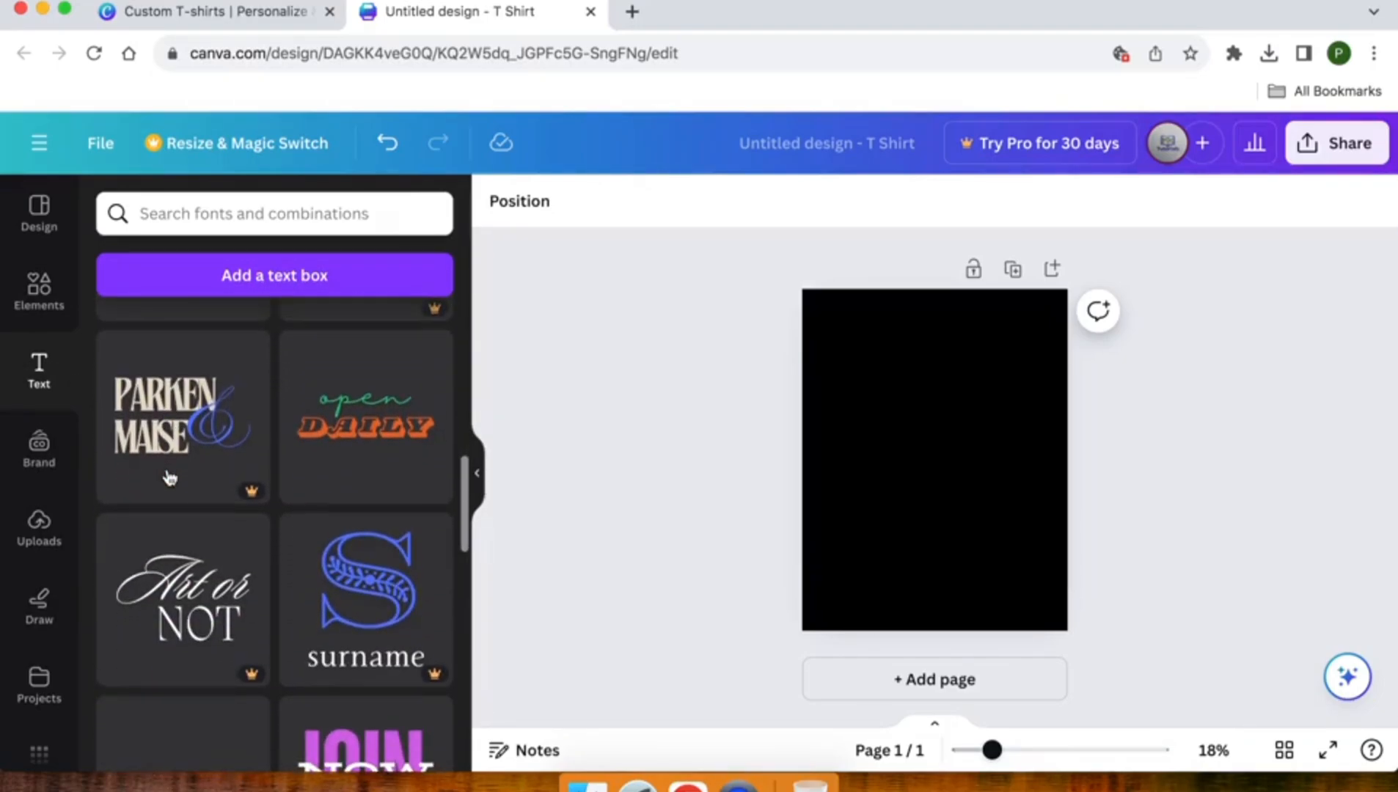
pyautogui.scroll(5, 167, 477)
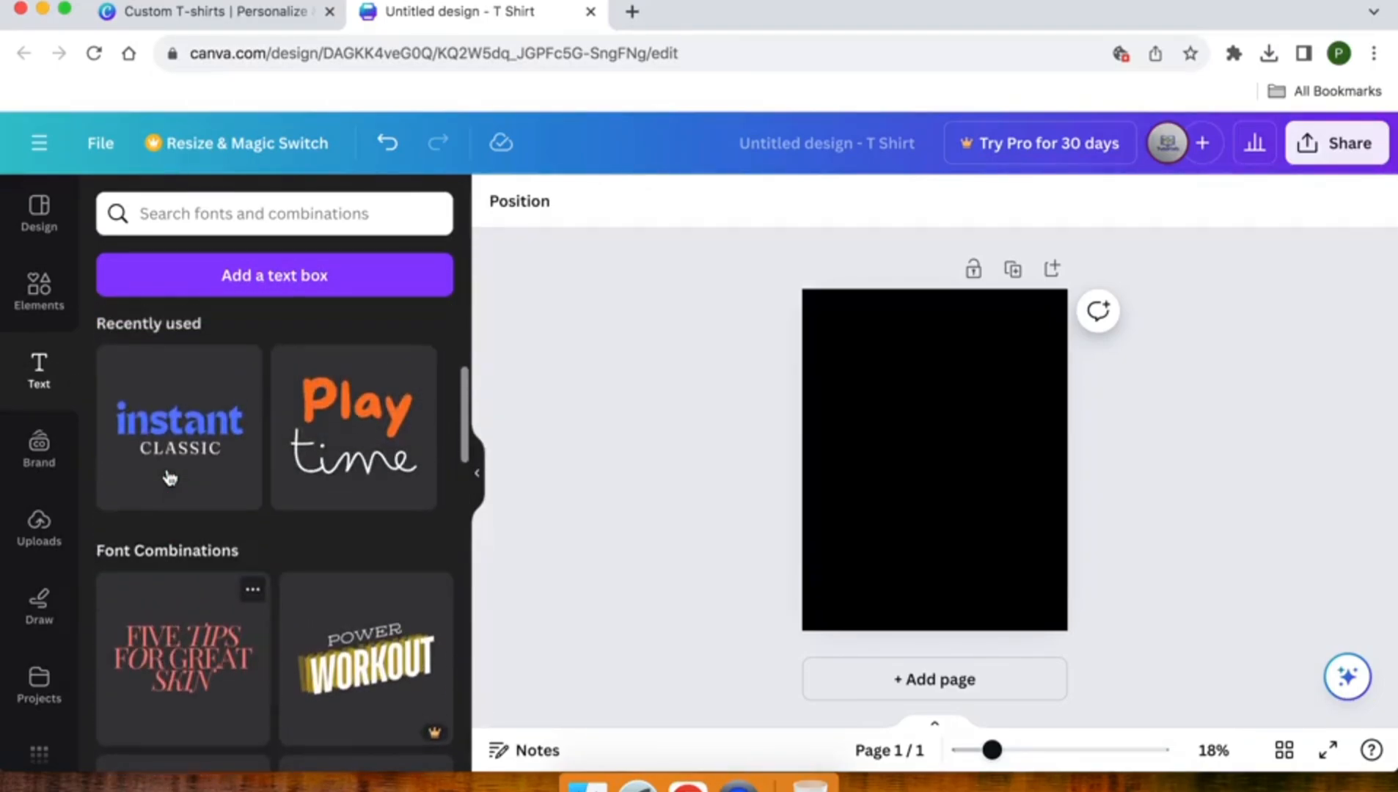
pyautogui.click(390, 481)
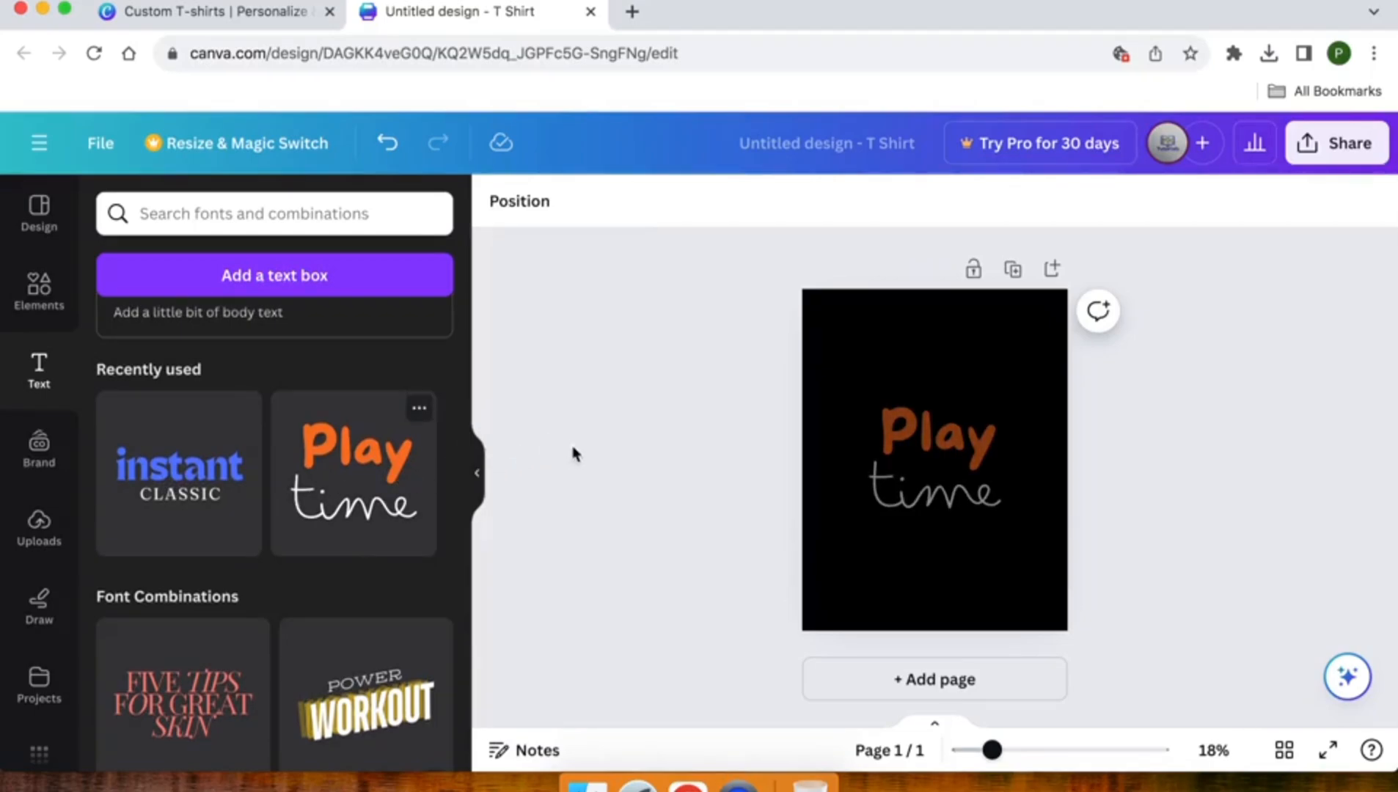
# - Delete the "time" line from the added font combination
pyautogui.click(927, 488)
pyautogui.click(928, 484)
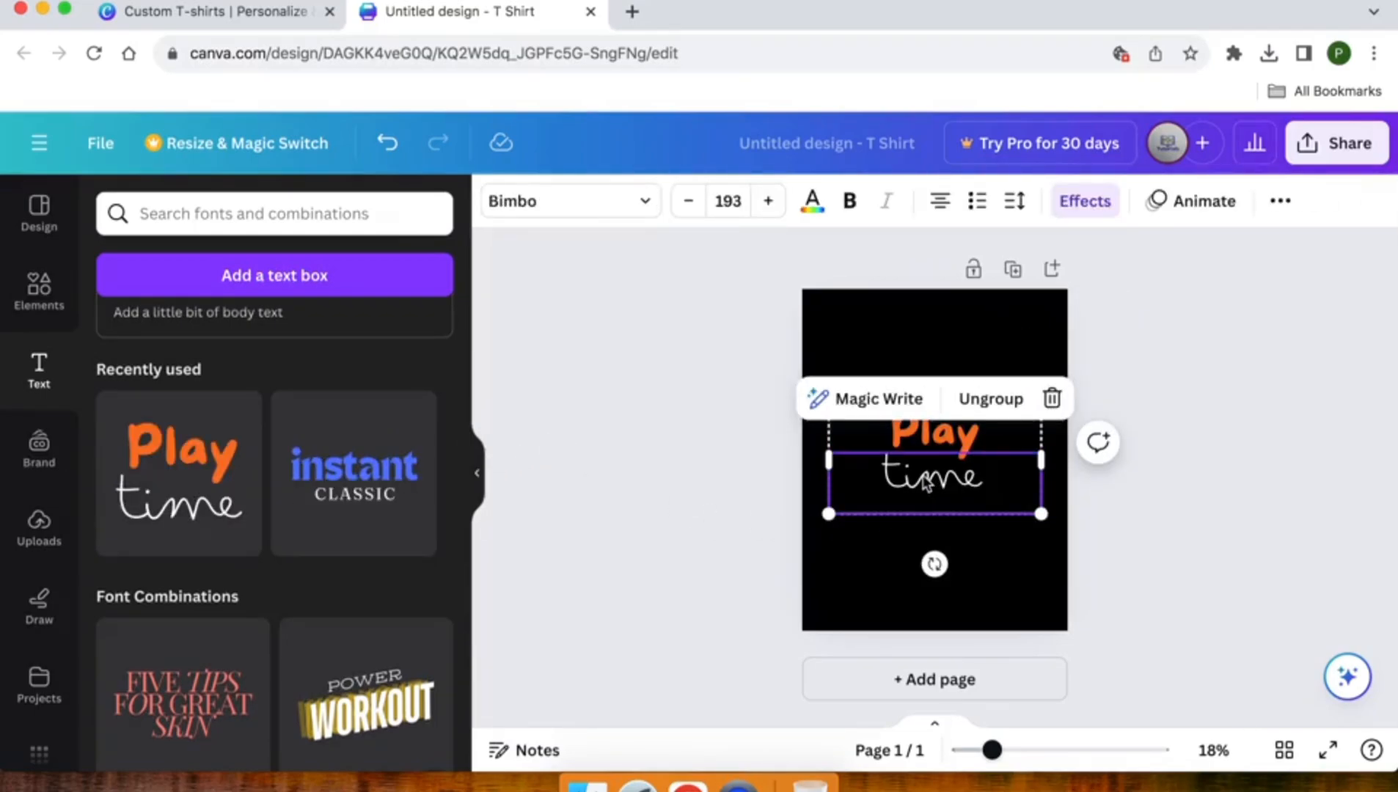
pyautogui.press('Delete')
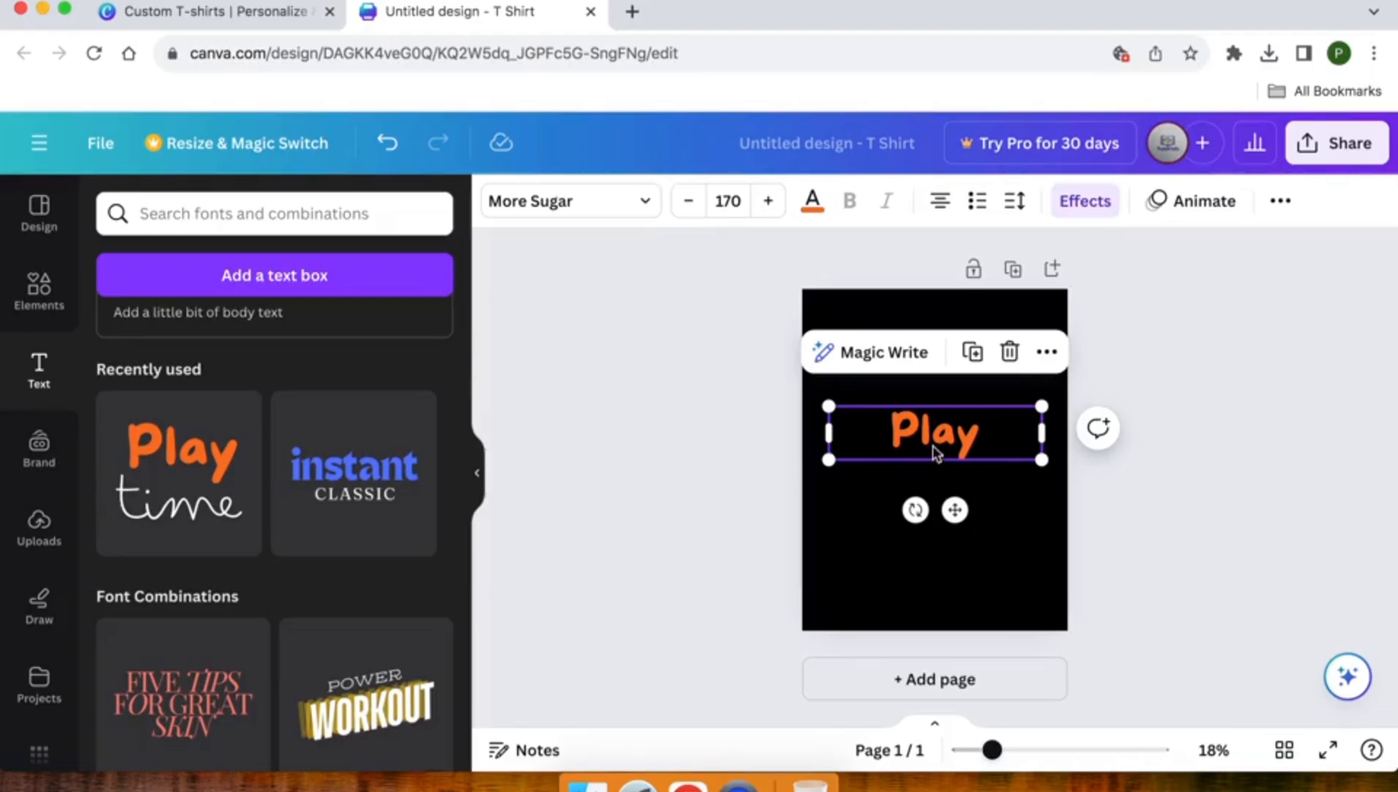
# - Replace the word "Play" with "Nature Harmony" on two lines, then deselect the text
pyautogui.doubleClick(938, 436)
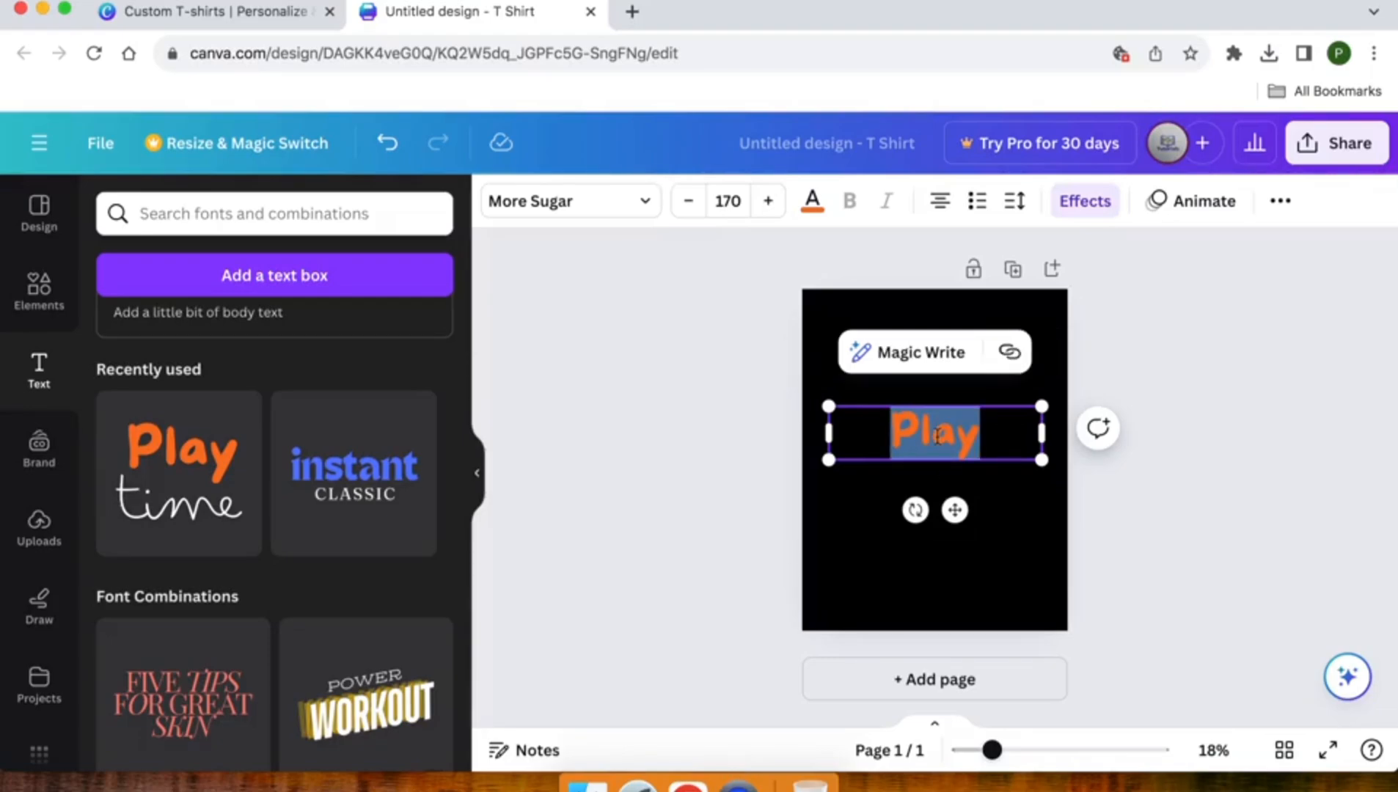
pyautogui.write('Nature')
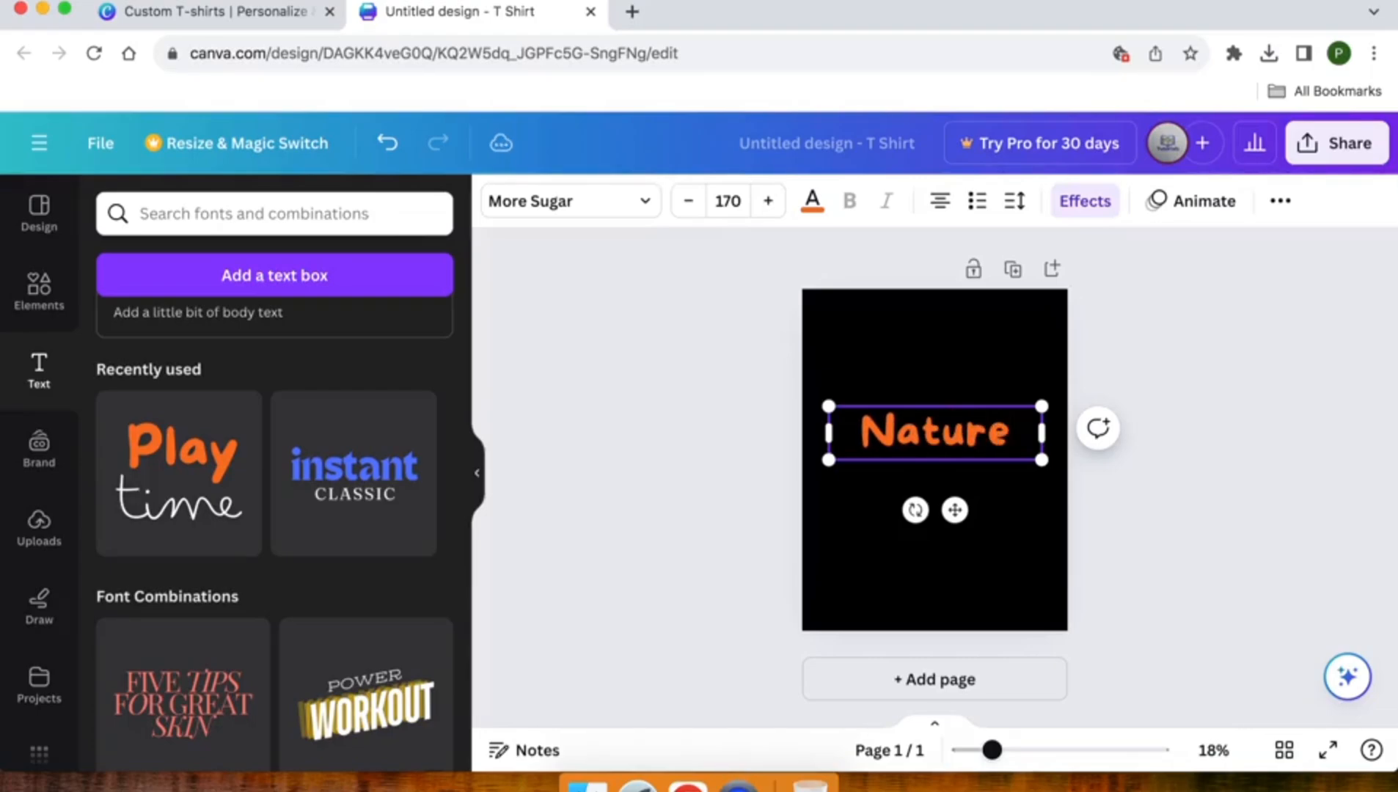
pyautogui.press('Return')
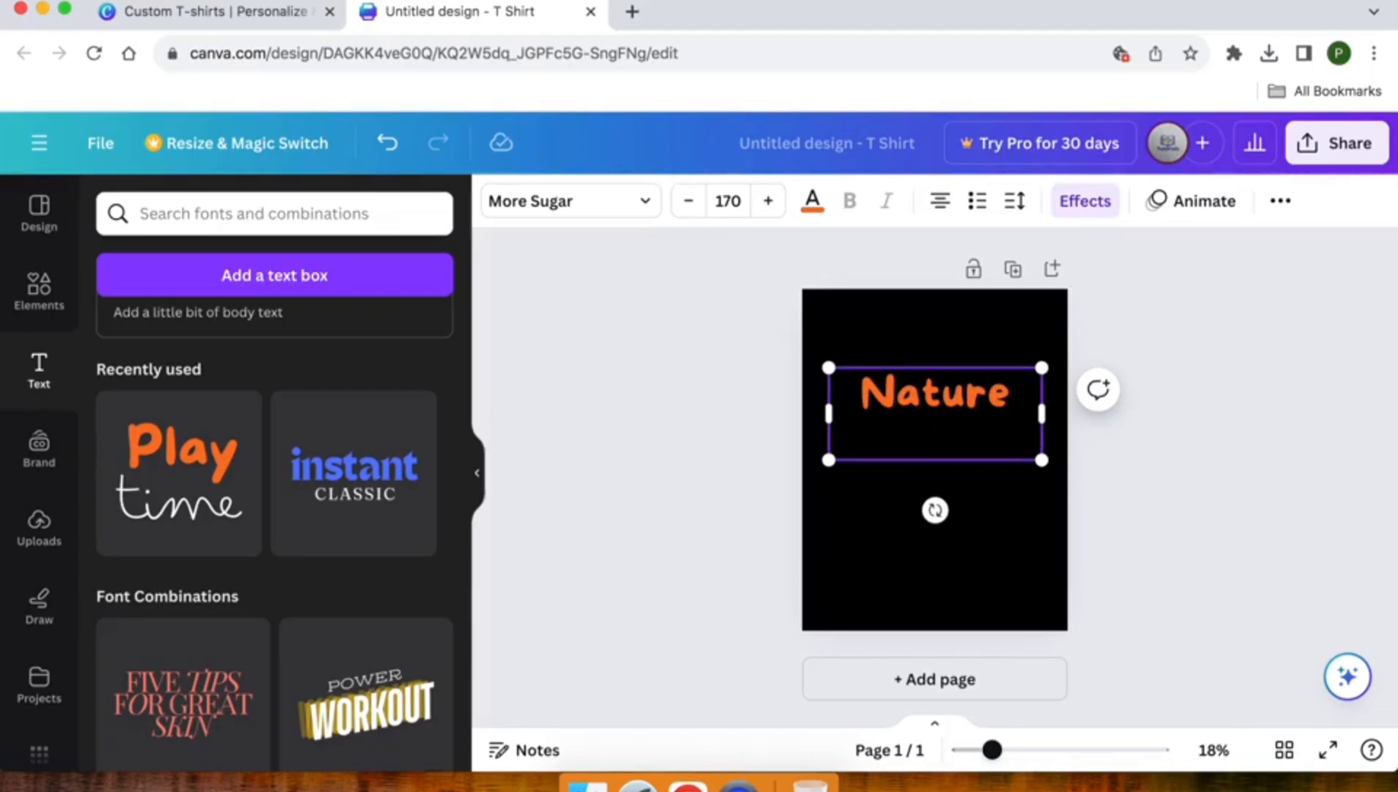
pyautogui.write('Harmony')
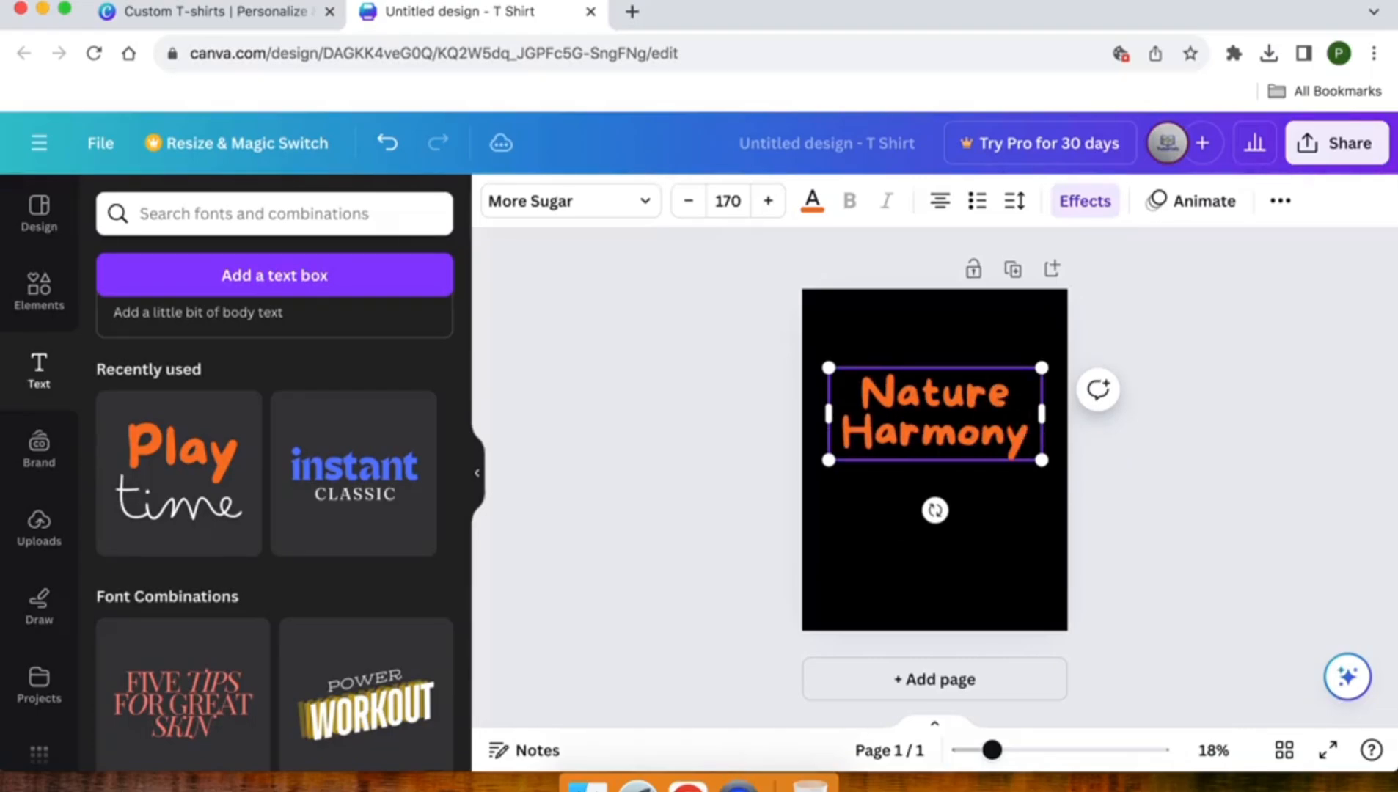
pyautogui.click(705, 434)
# - Move the "Nature Harmony" text down to the middle of the page and colour it light lime green from the default solid colours
pyautogui.click(940, 435)
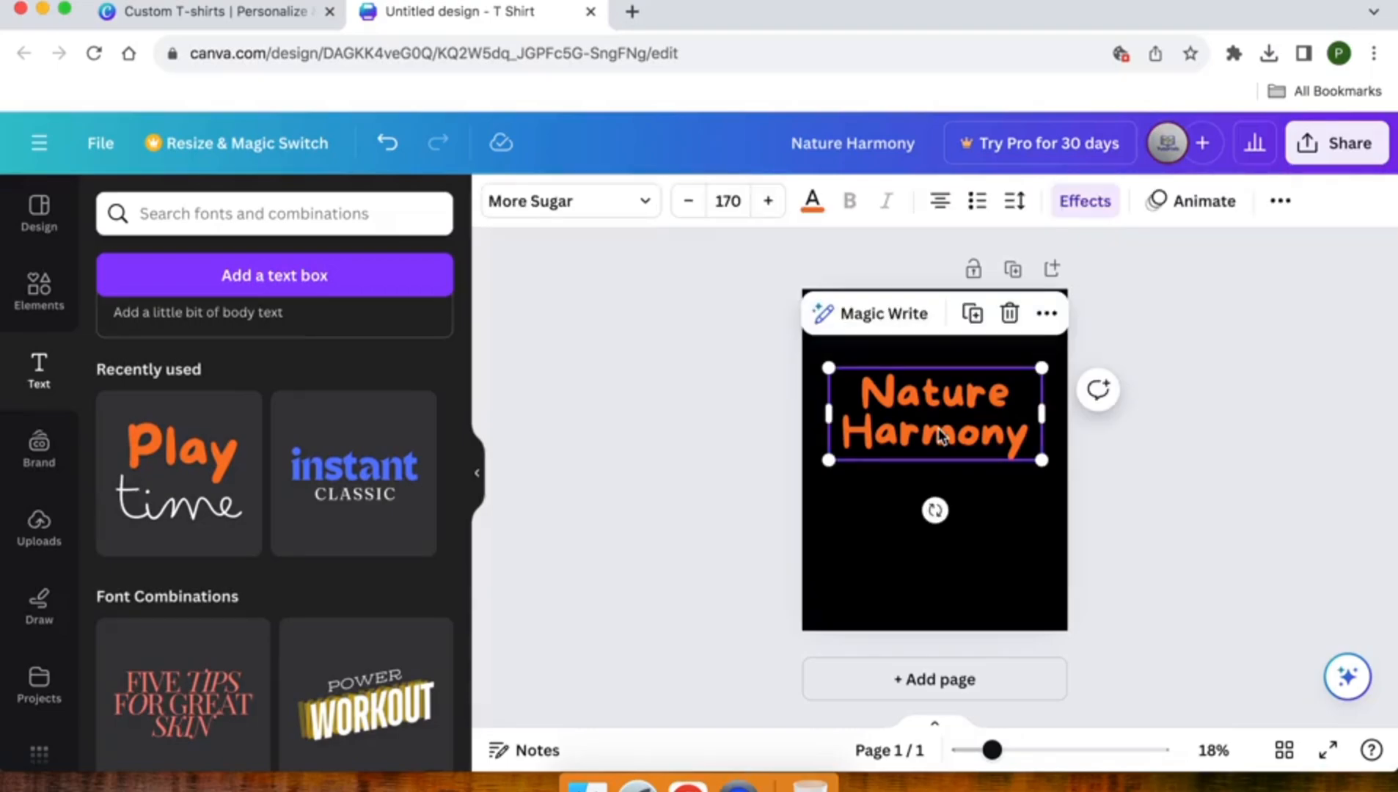
pyautogui.moveTo(940, 435); pyautogui.dragTo(941, 463)
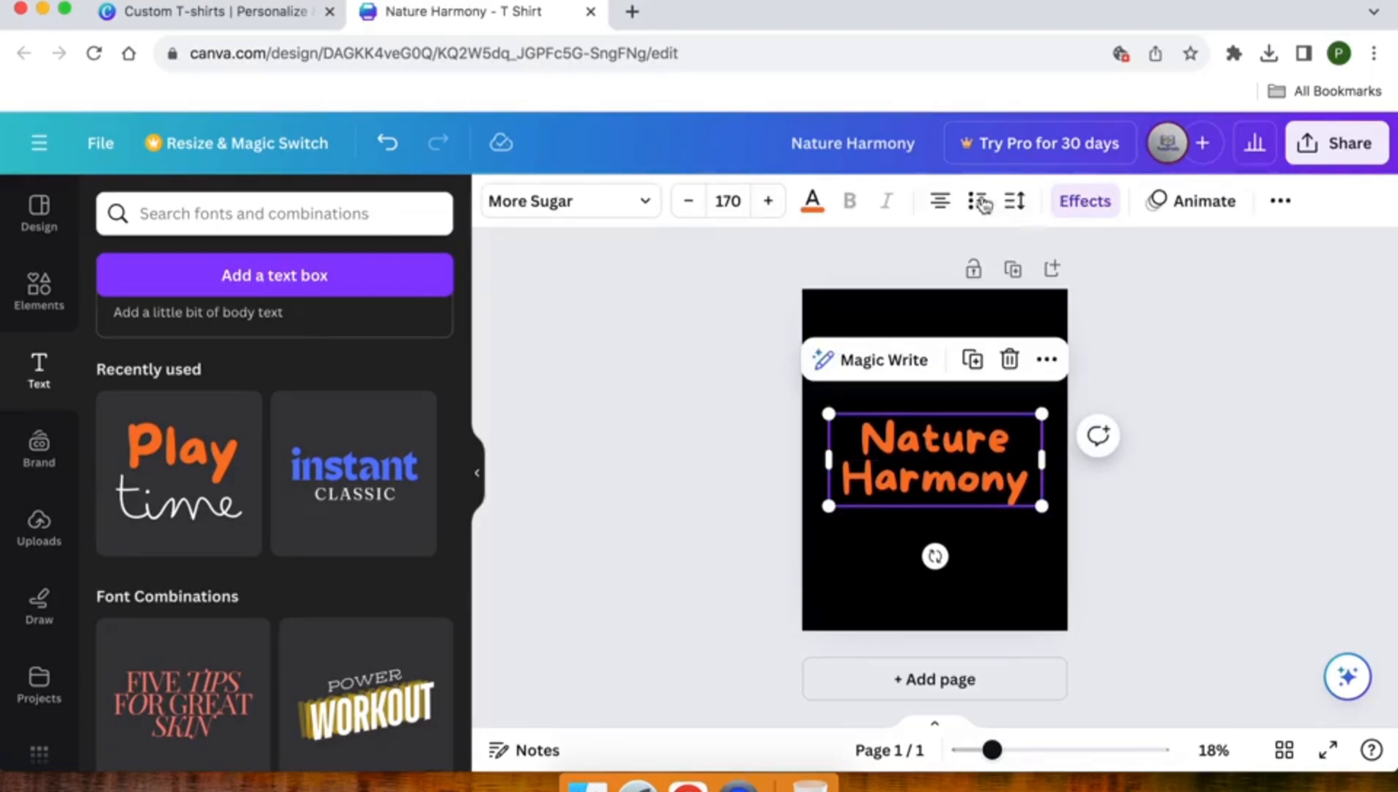
pyautogui.click(805, 208)
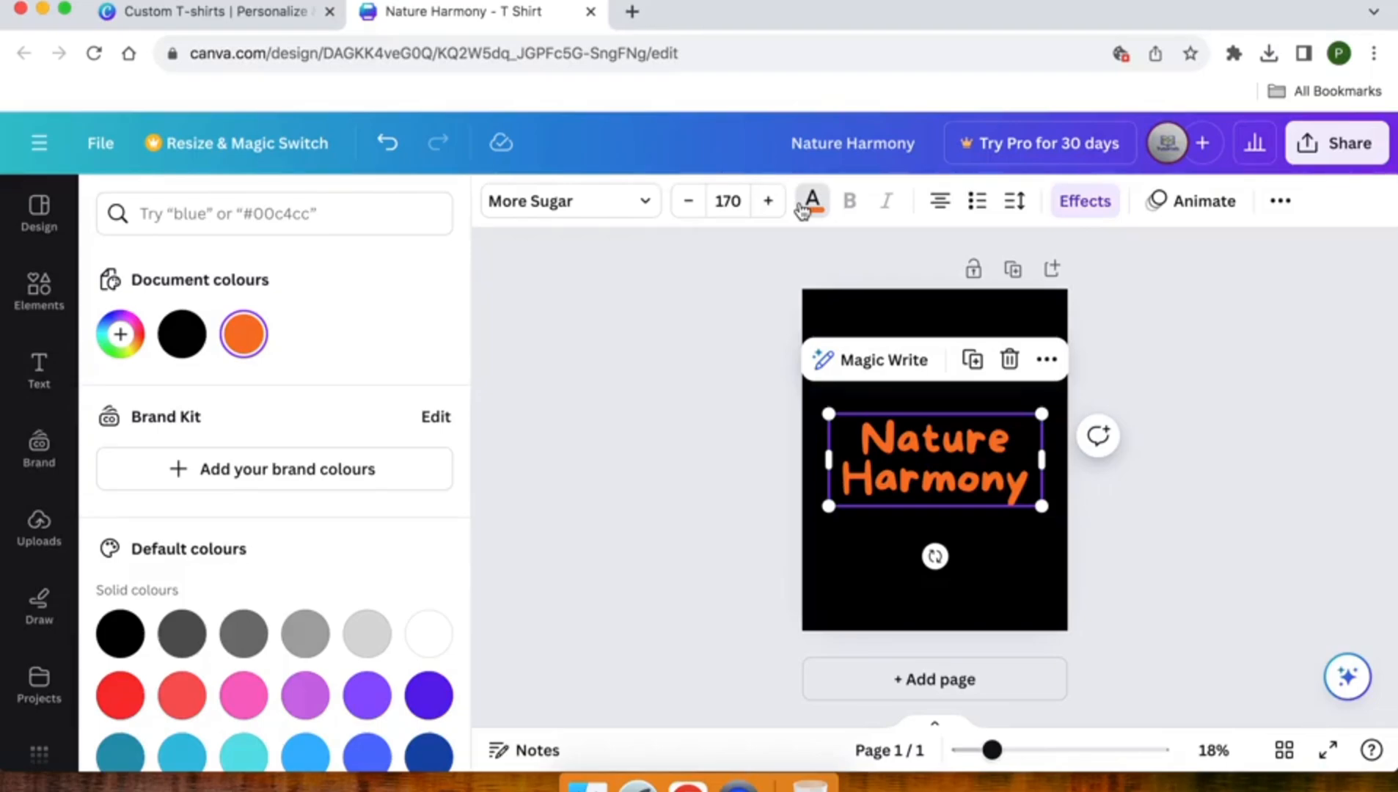
pyautogui.scroll(-2, 368, 467)
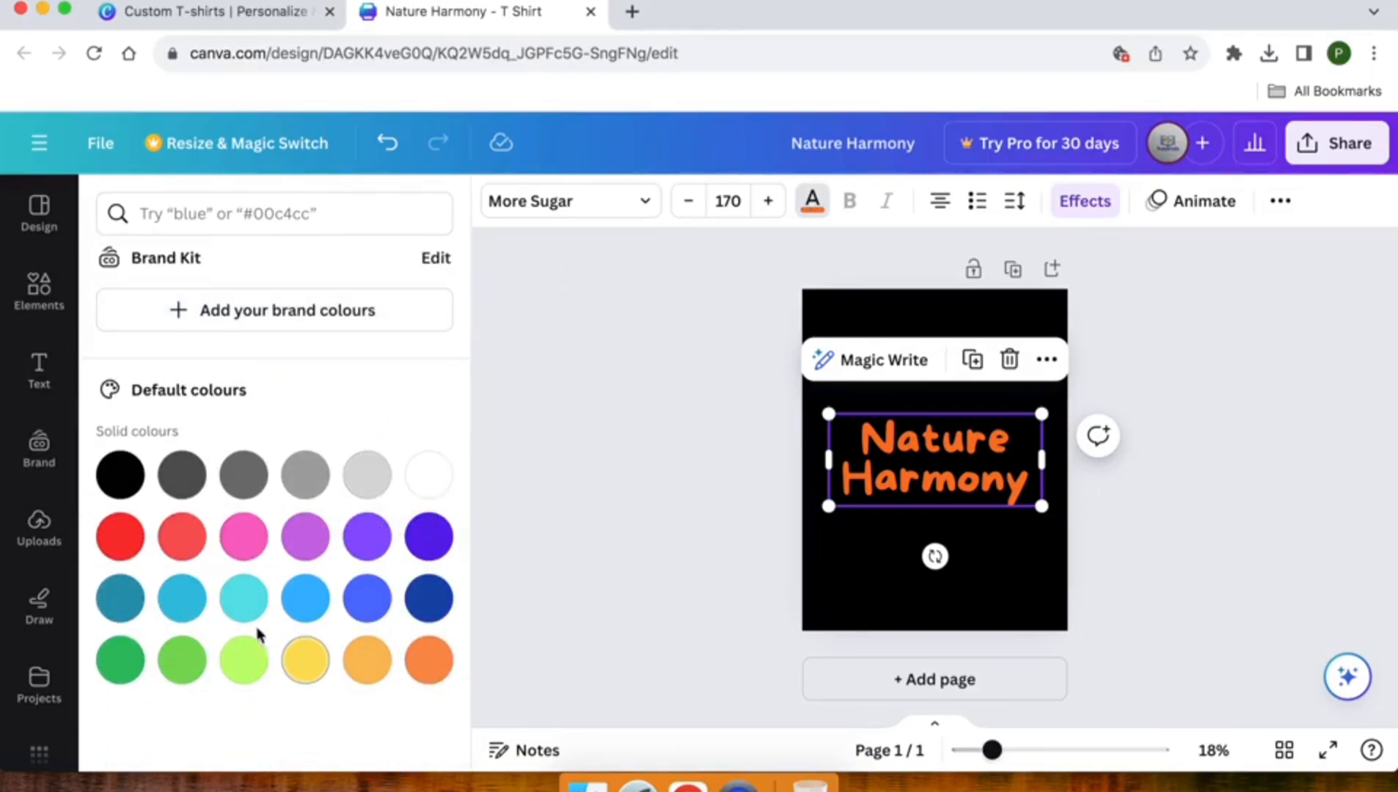
pyautogui.click(228, 595)
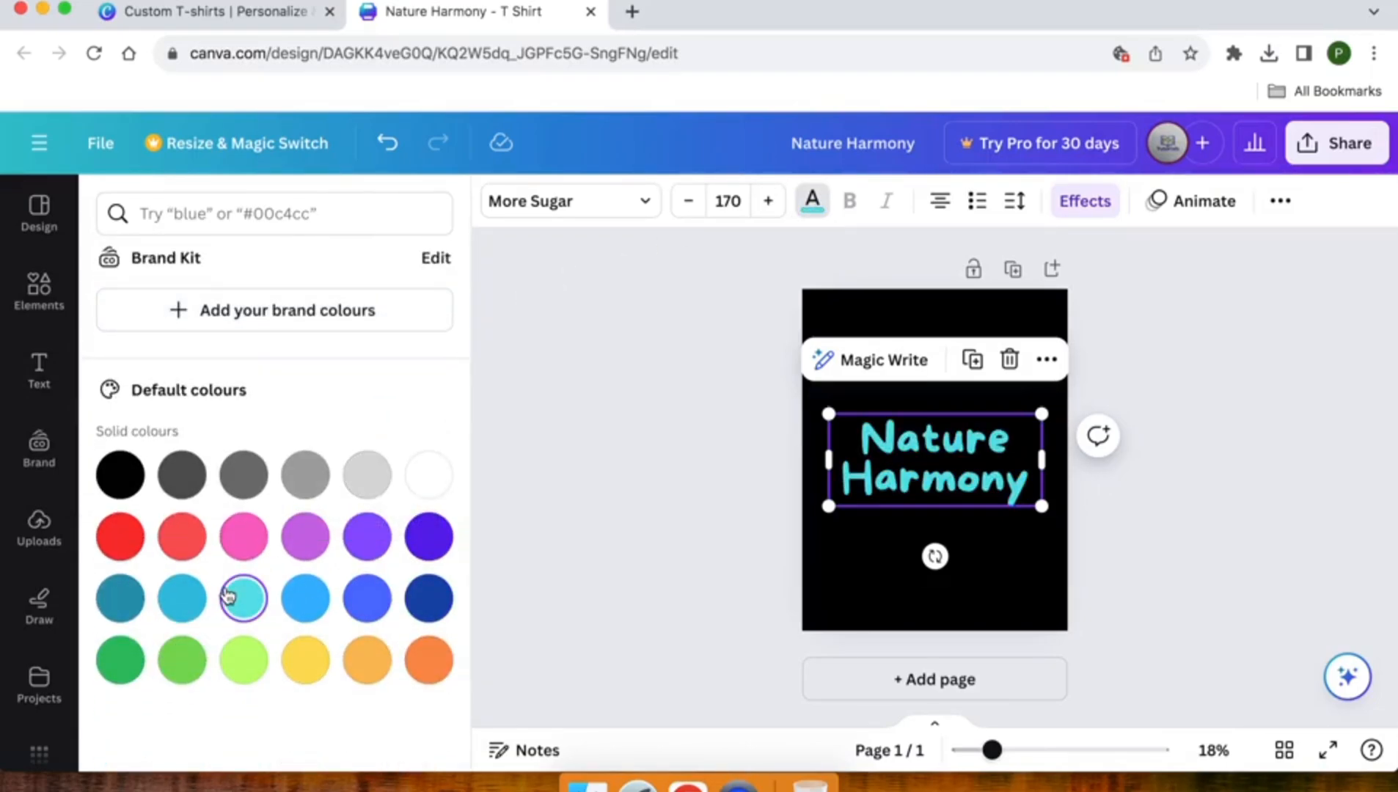
pyautogui.click(228, 658)
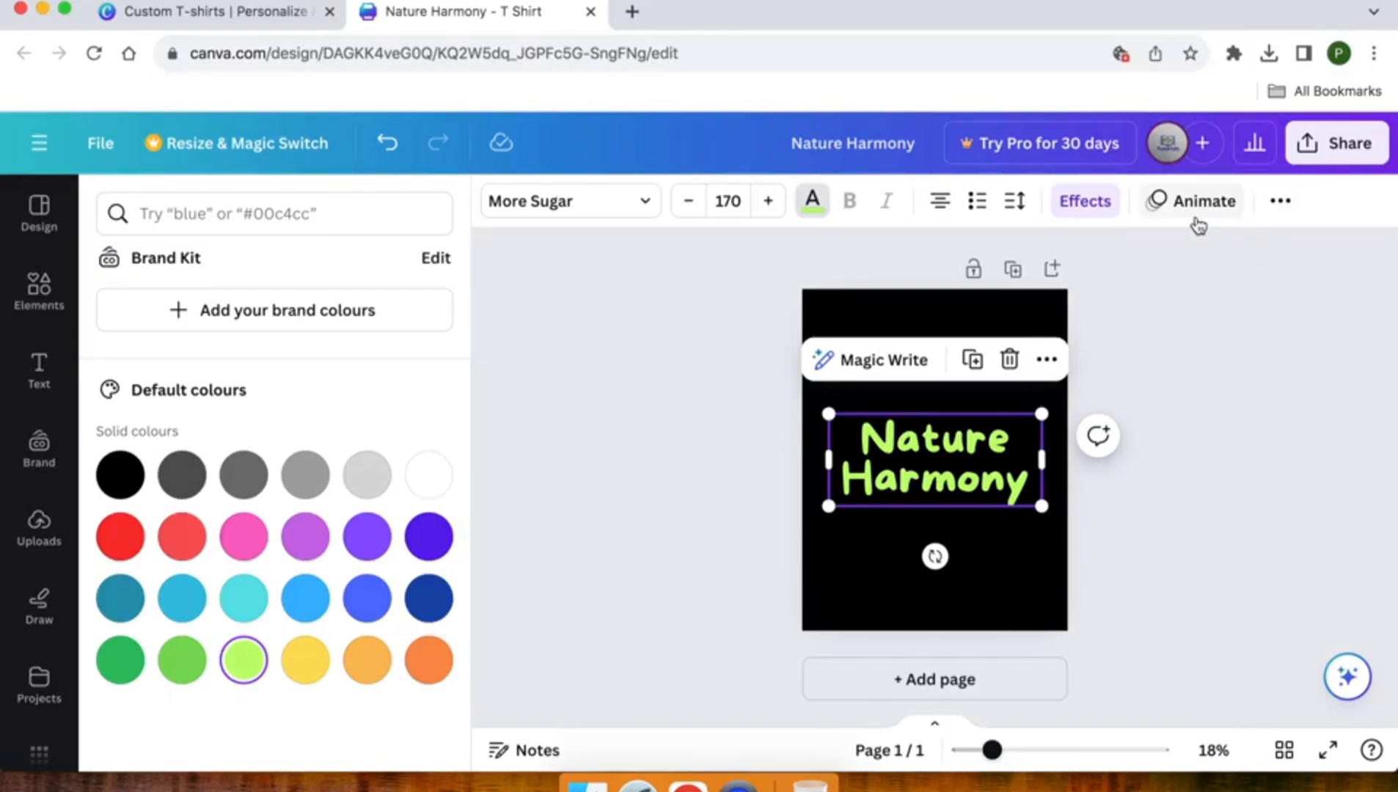
# - Cycle the text's alignment back to centred and apply the Neon effect to it with an intensity of 78
pyautogui.click(1070, 211)
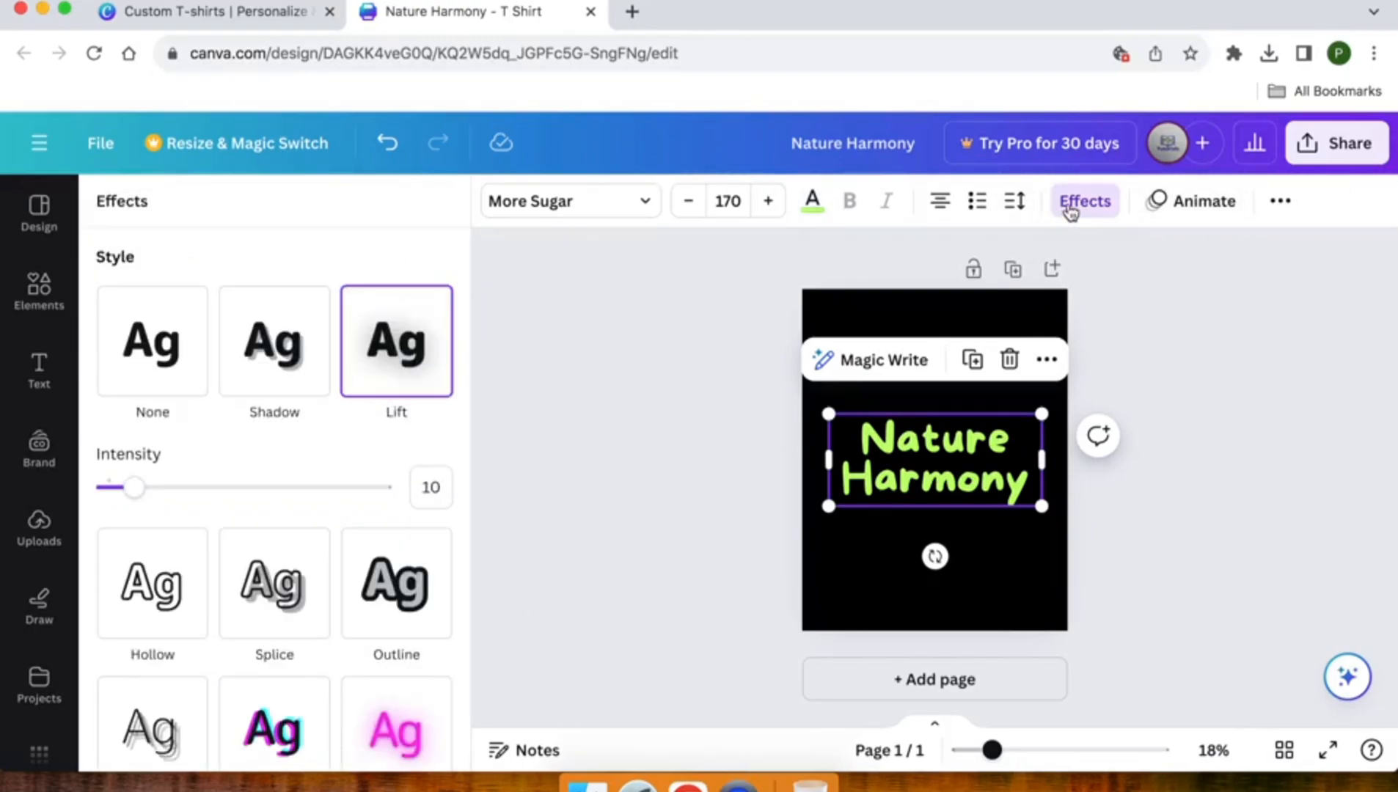
pyautogui.click(938, 200)
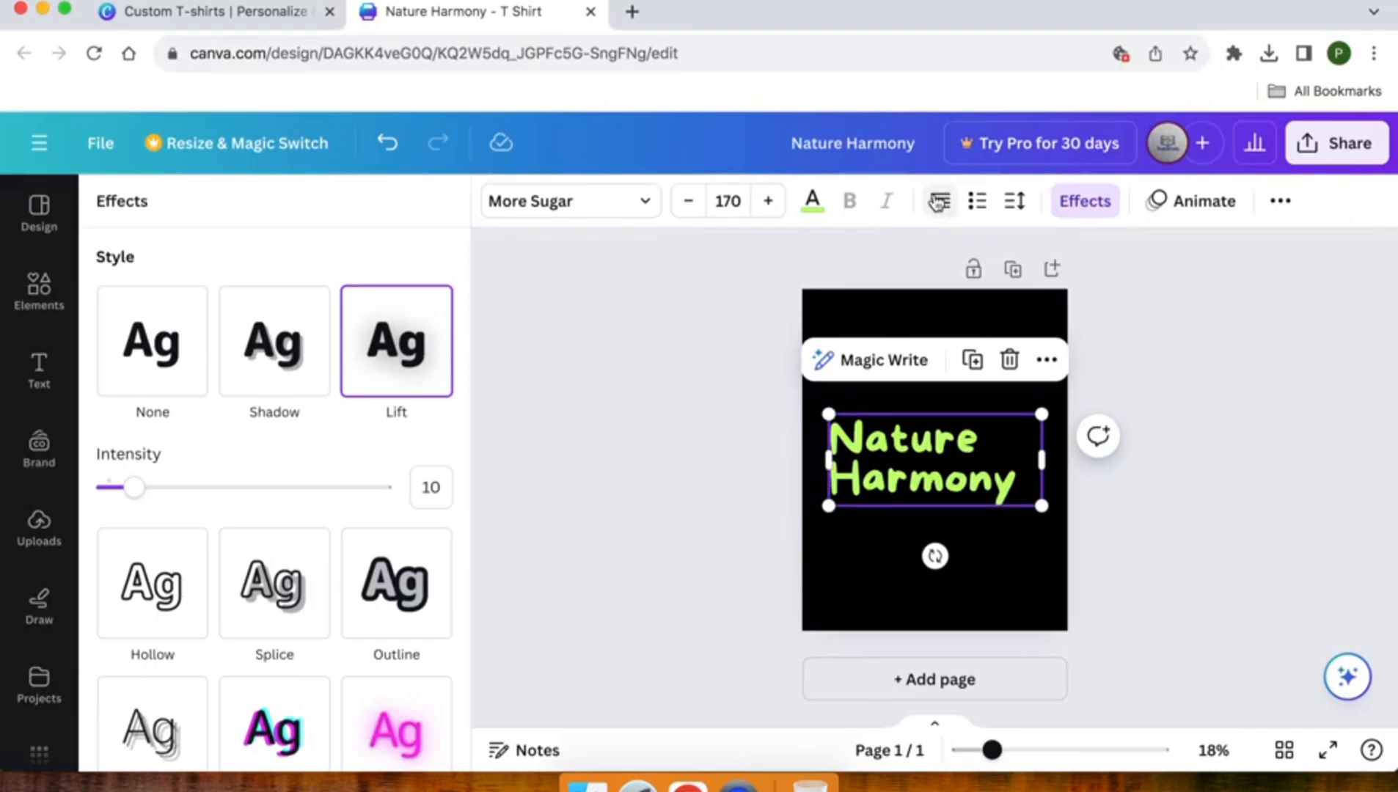
pyautogui.click(938, 201)
pyautogui.click(939, 201)
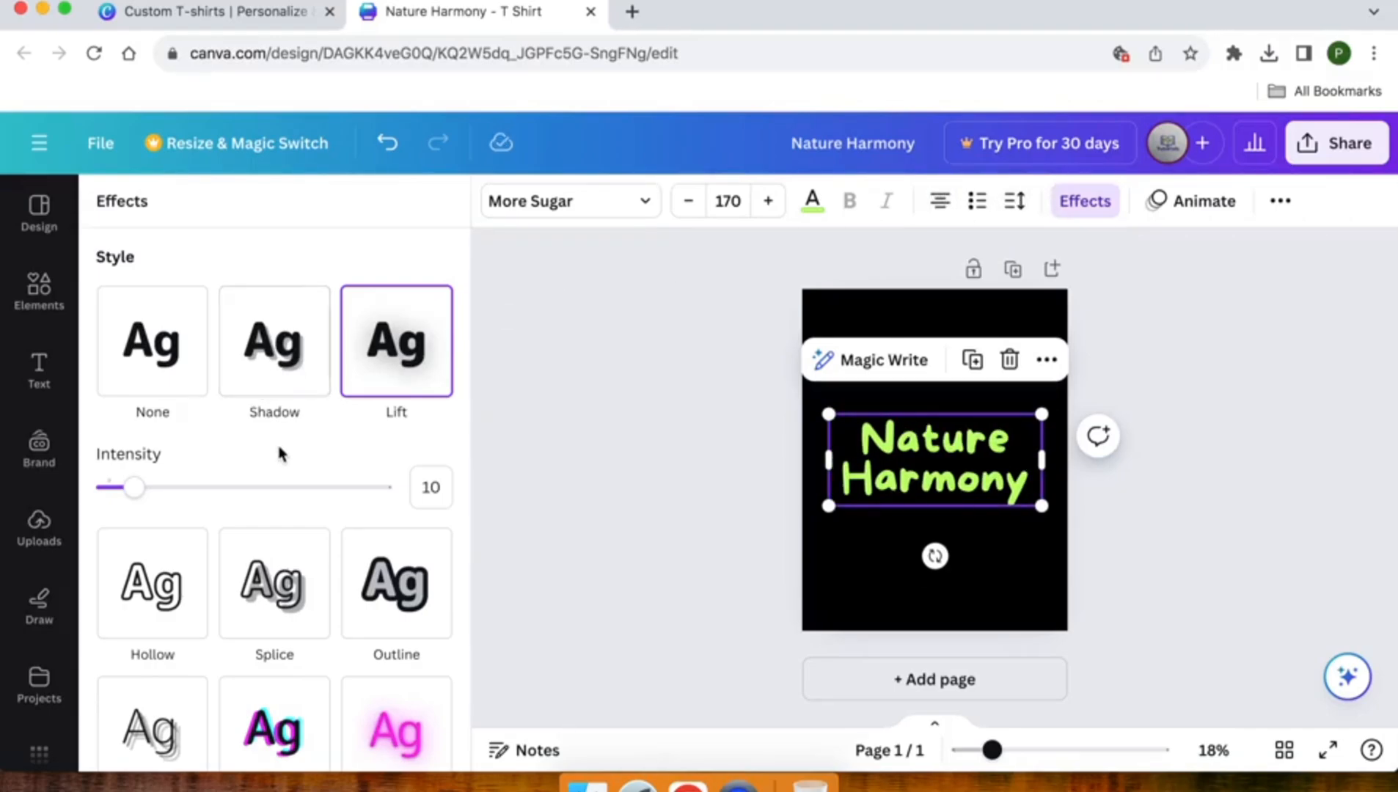
pyautogui.scroll(-5, 281, 455)
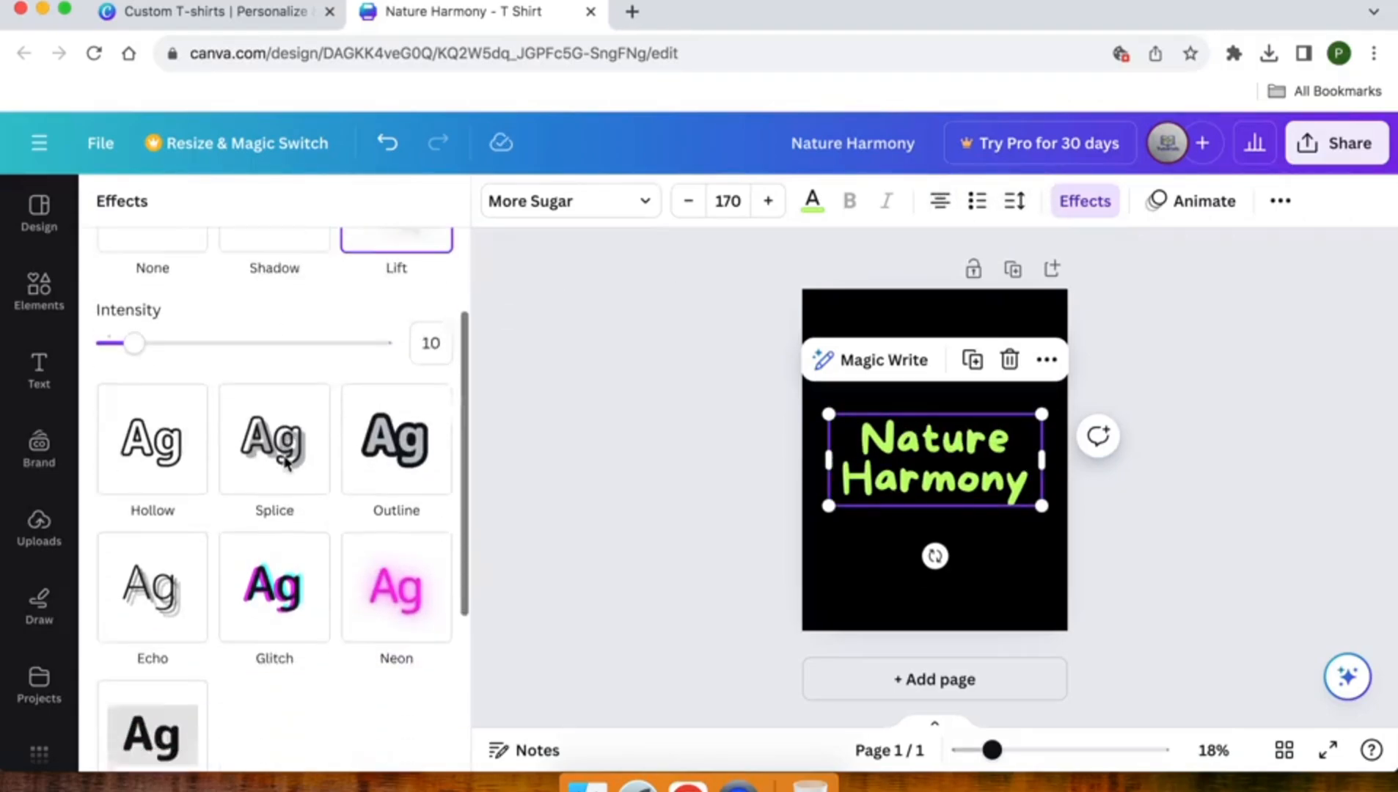
pyautogui.click(389, 541)
pyautogui.scroll(-3, 389, 540)
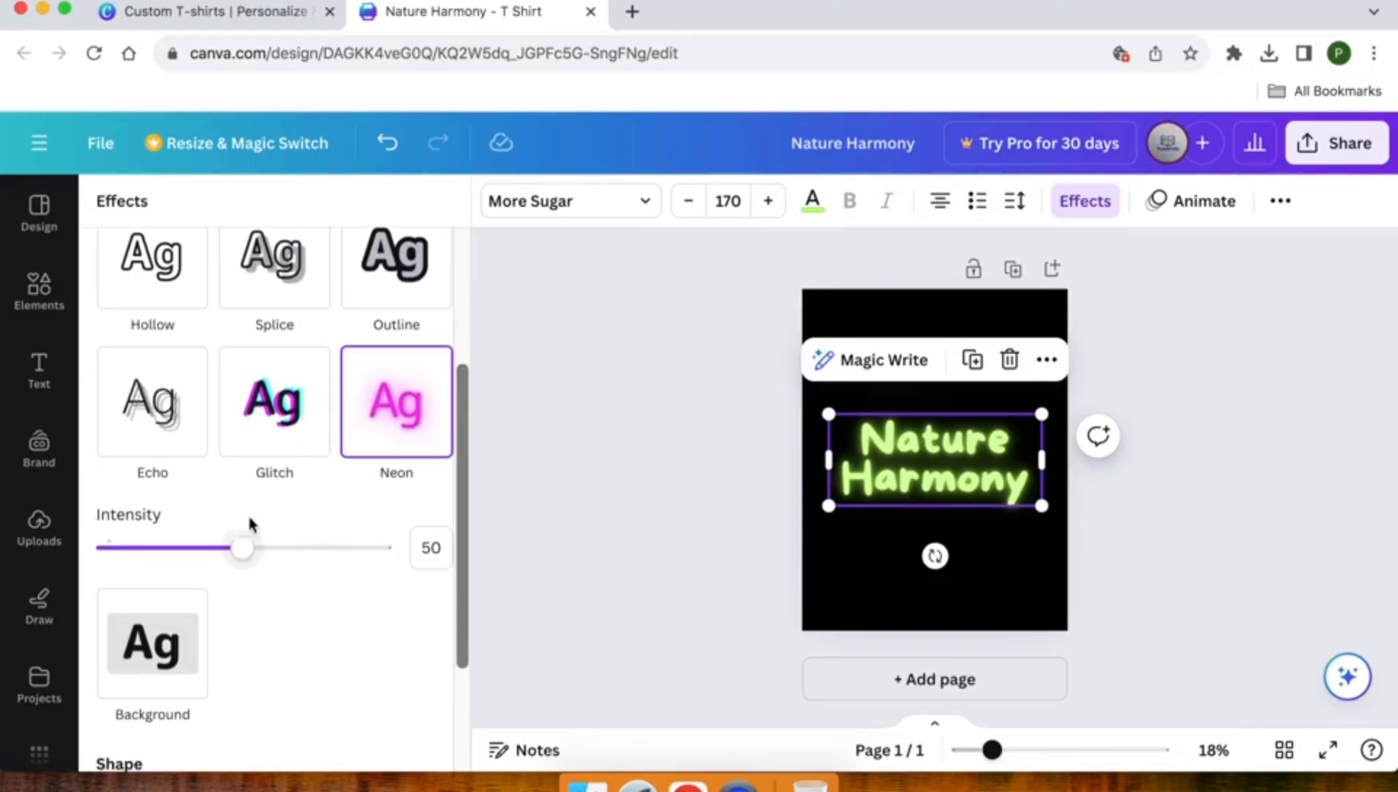
pyautogui.moveTo(244, 569); pyautogui.dragTo(321, 593)
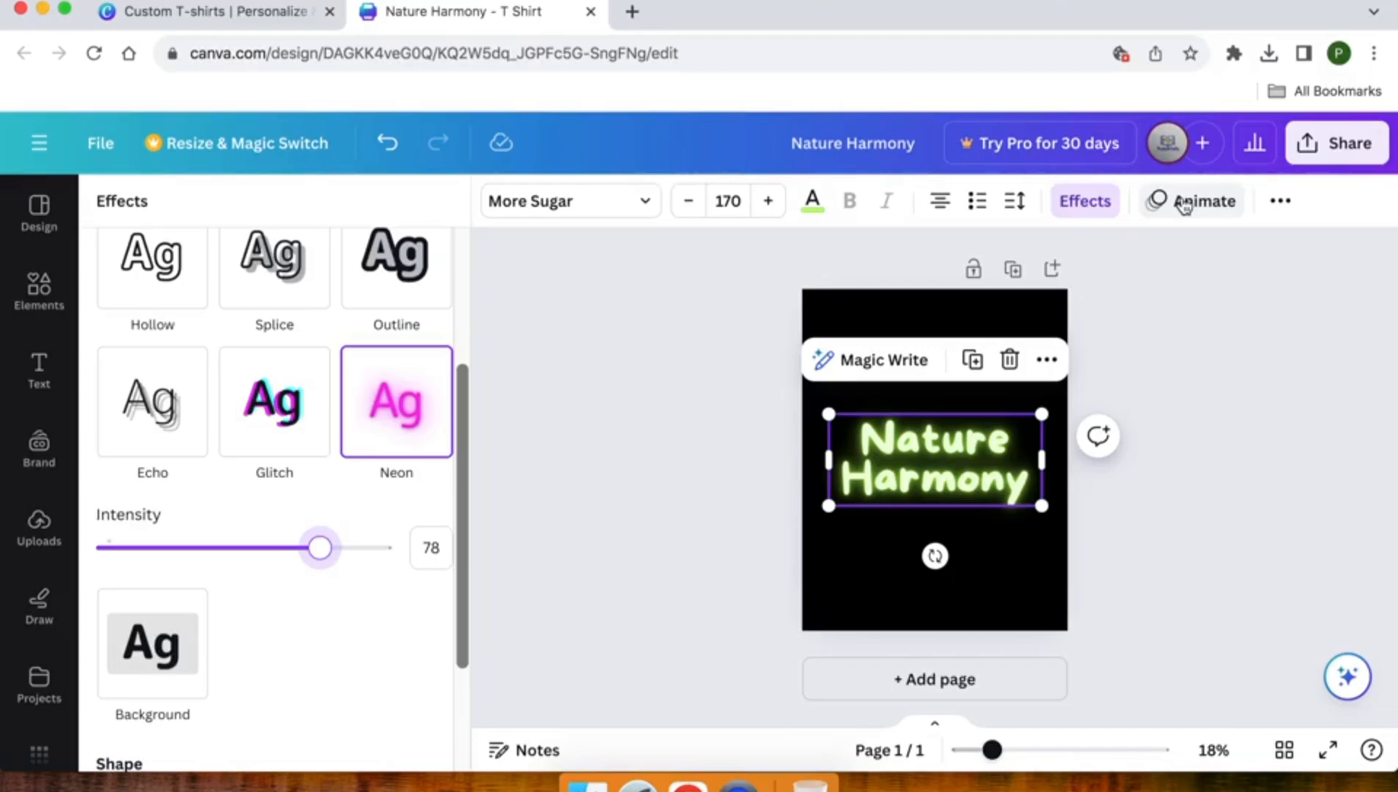
# - Try strikethrough and underline formatting on the "Nature Harmony" text
pyautogui.click(1276, 207)
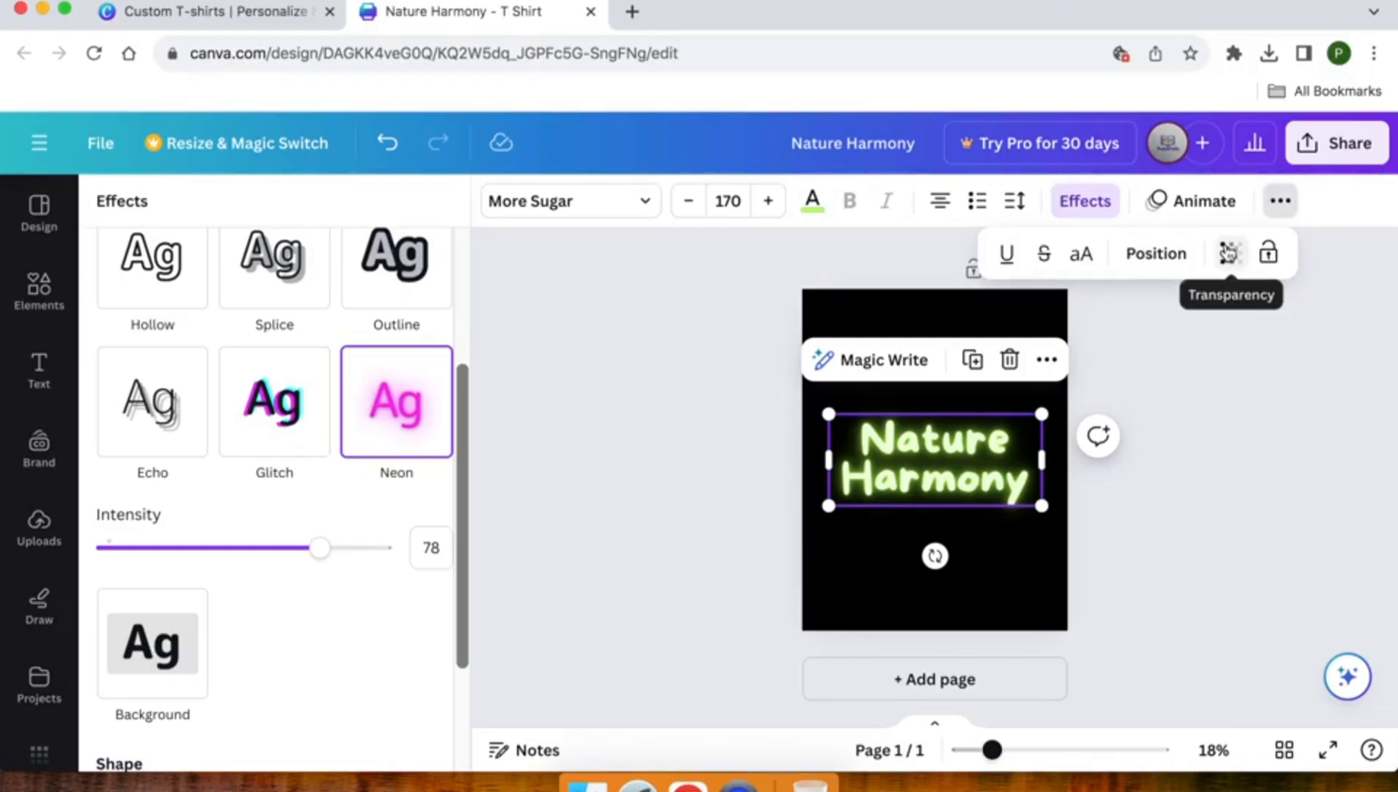
pyautogui.click(1042, 255)
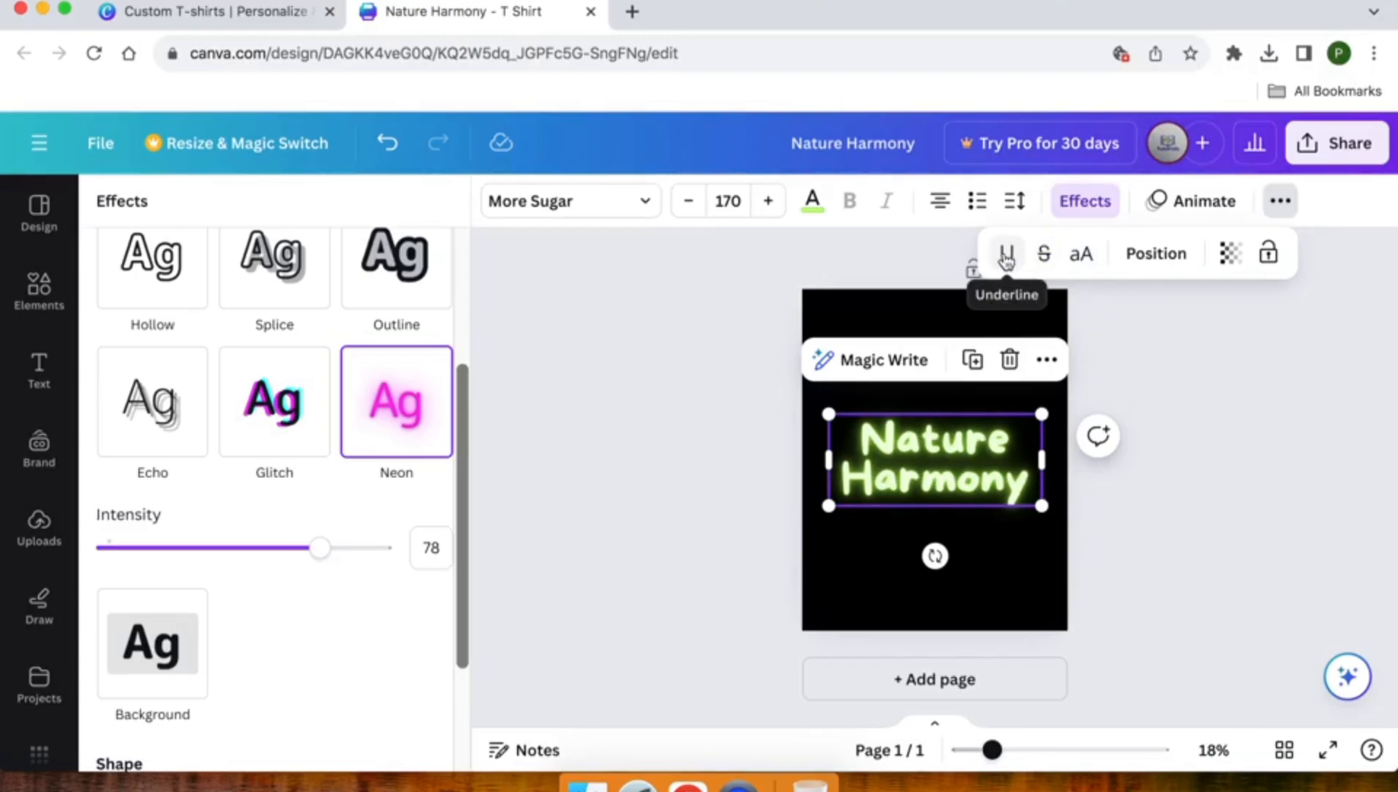
pyautogui.click(1006, 255)
pyautogui.click(1006, 254)
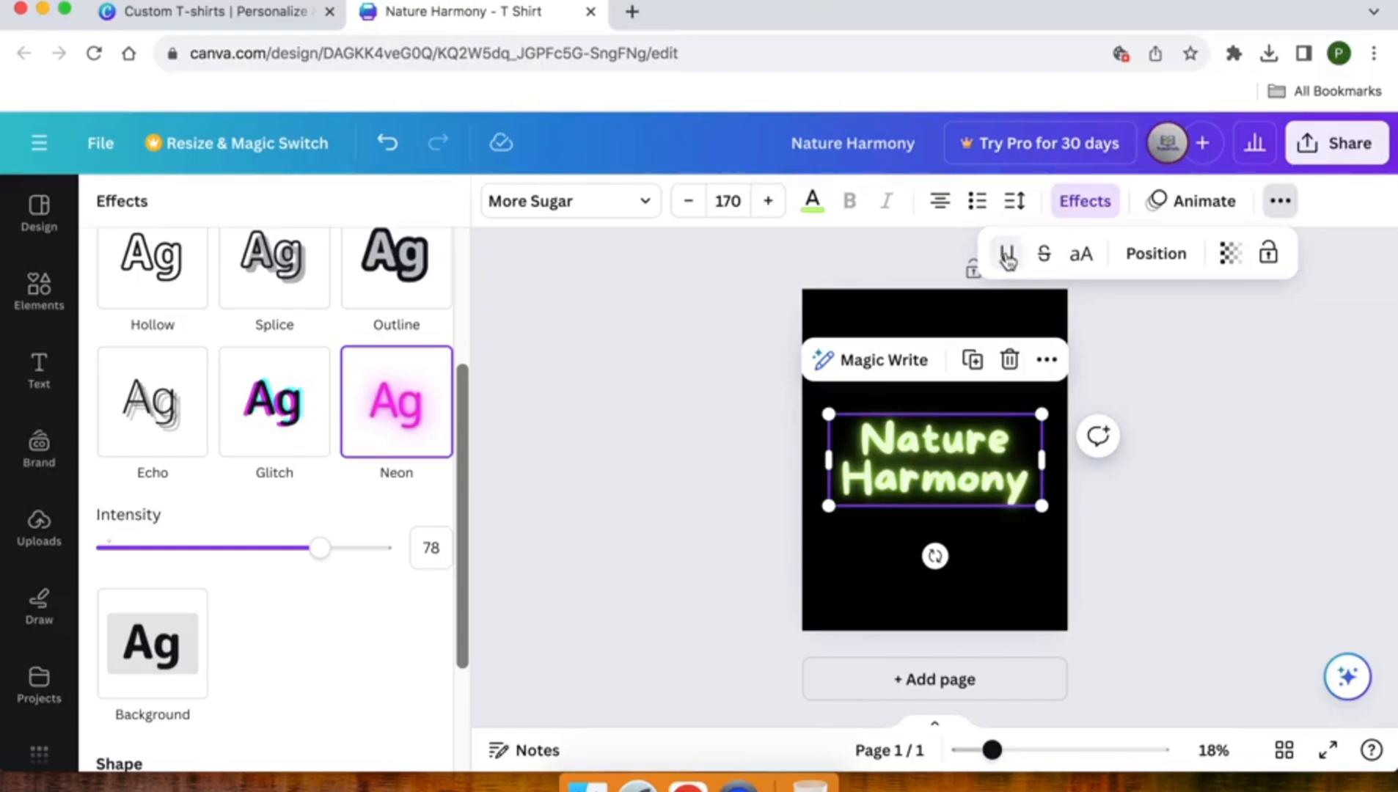
pyautogui.click(1280, 207)
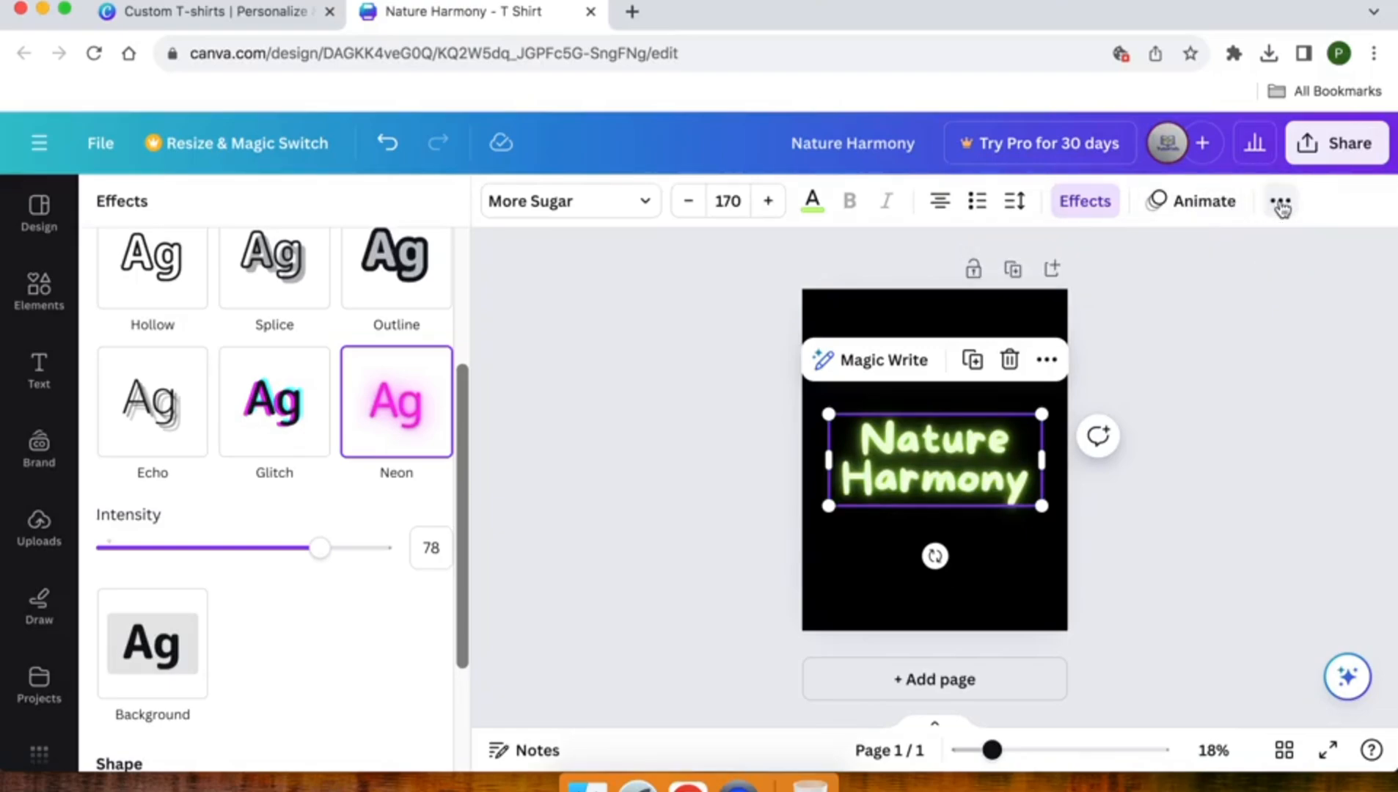
# - Try the Gagalin and Funtastic fonts on the "Nature Harmony" text and return it to More Sugar
pyautogui.click(612, 211)
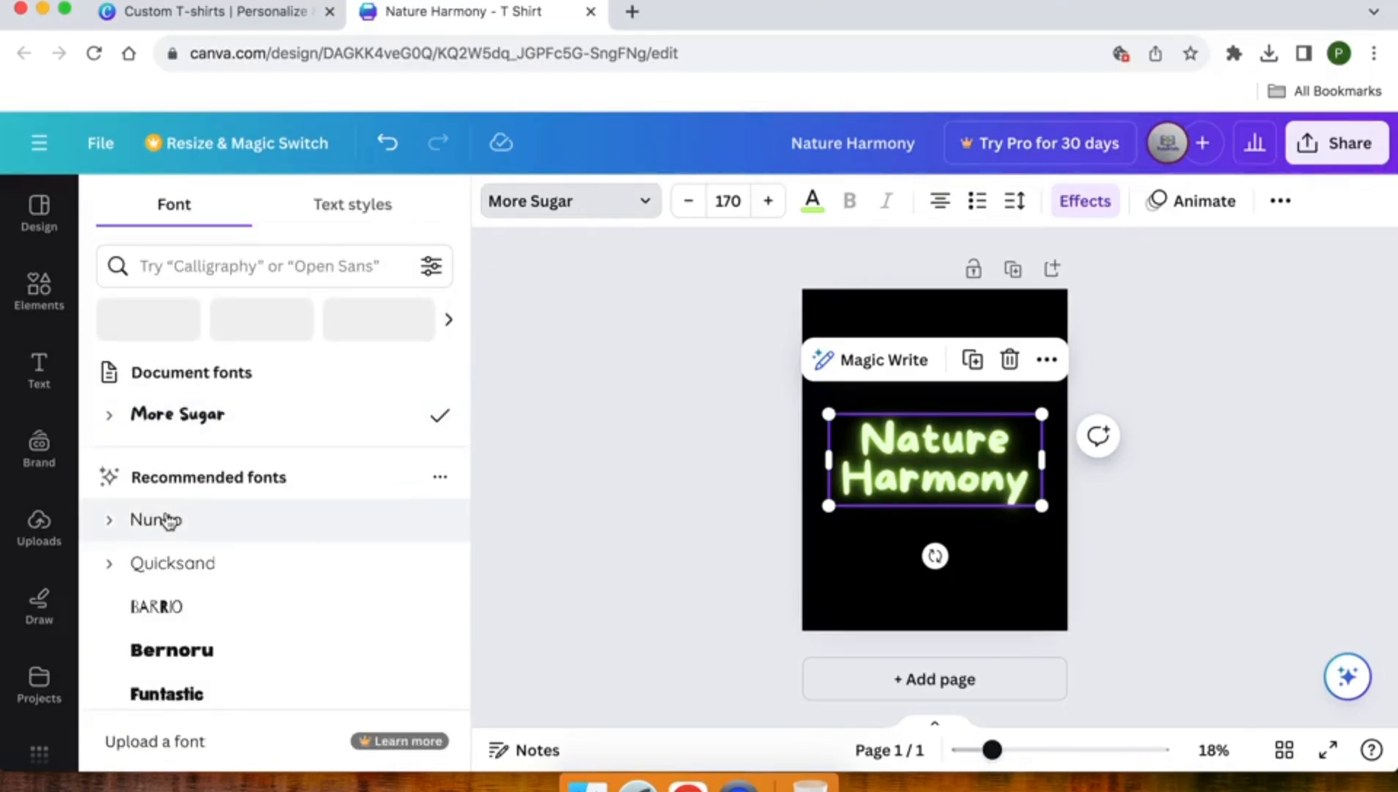
pyautogui.scroll(-3, 168, 519)
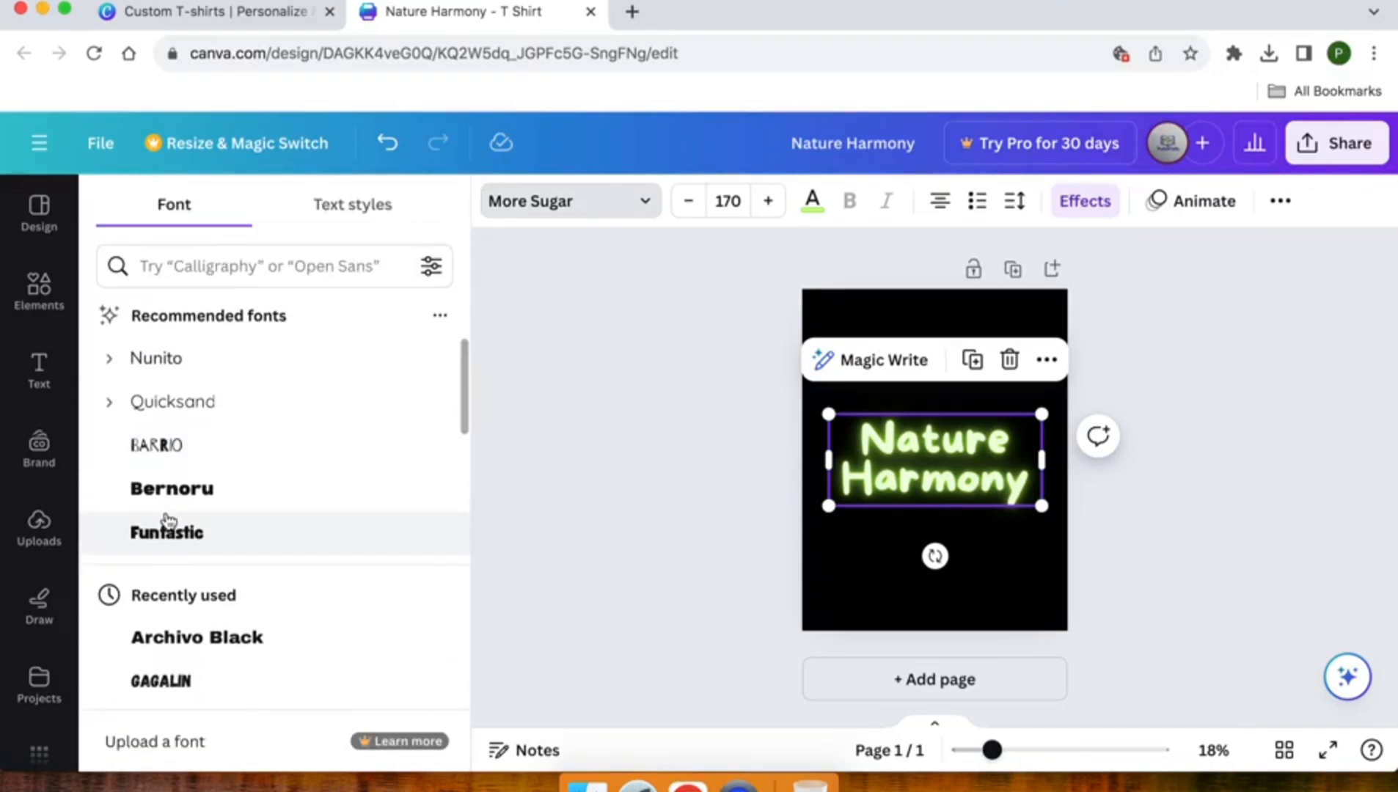
pyautogui.scroll(-2, 204, 550)
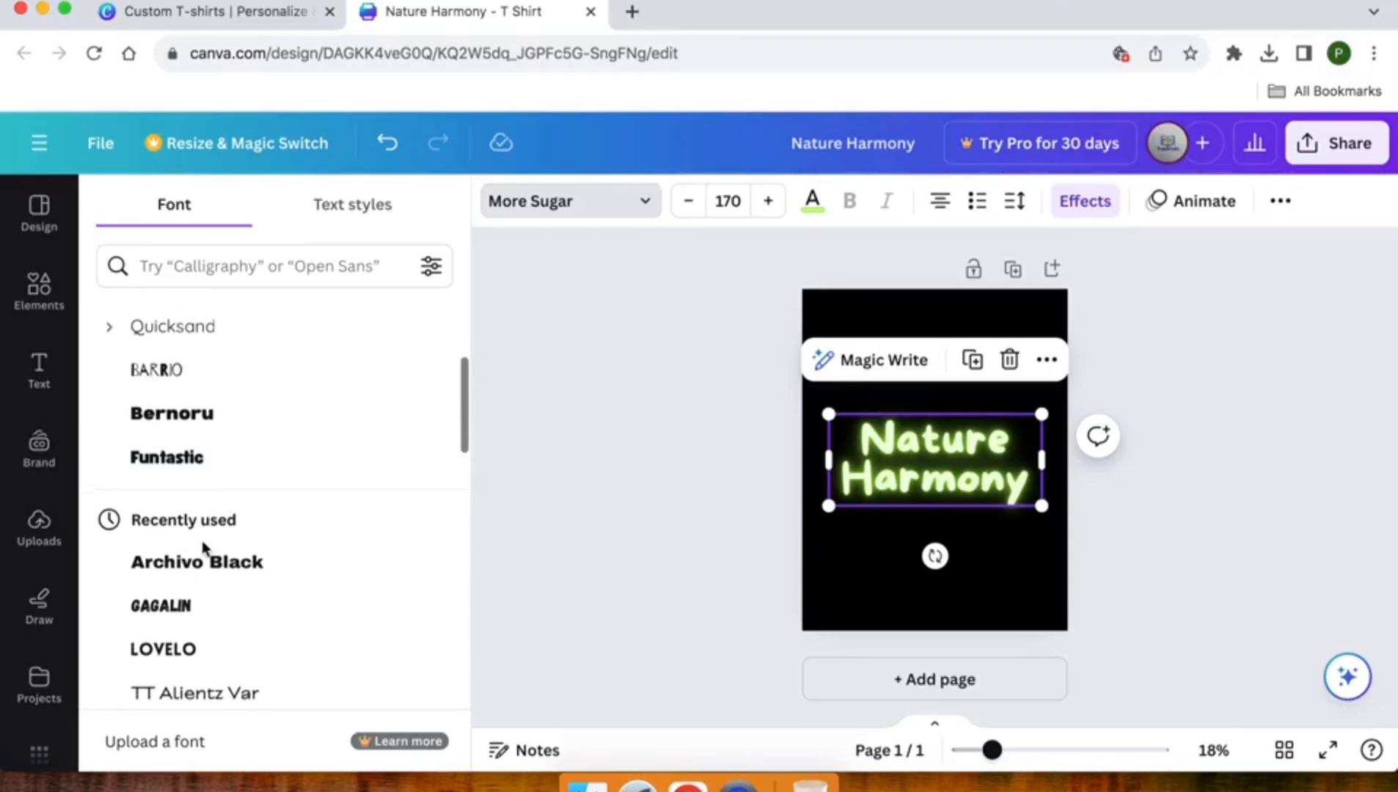
pyautogui.click(173, 613)
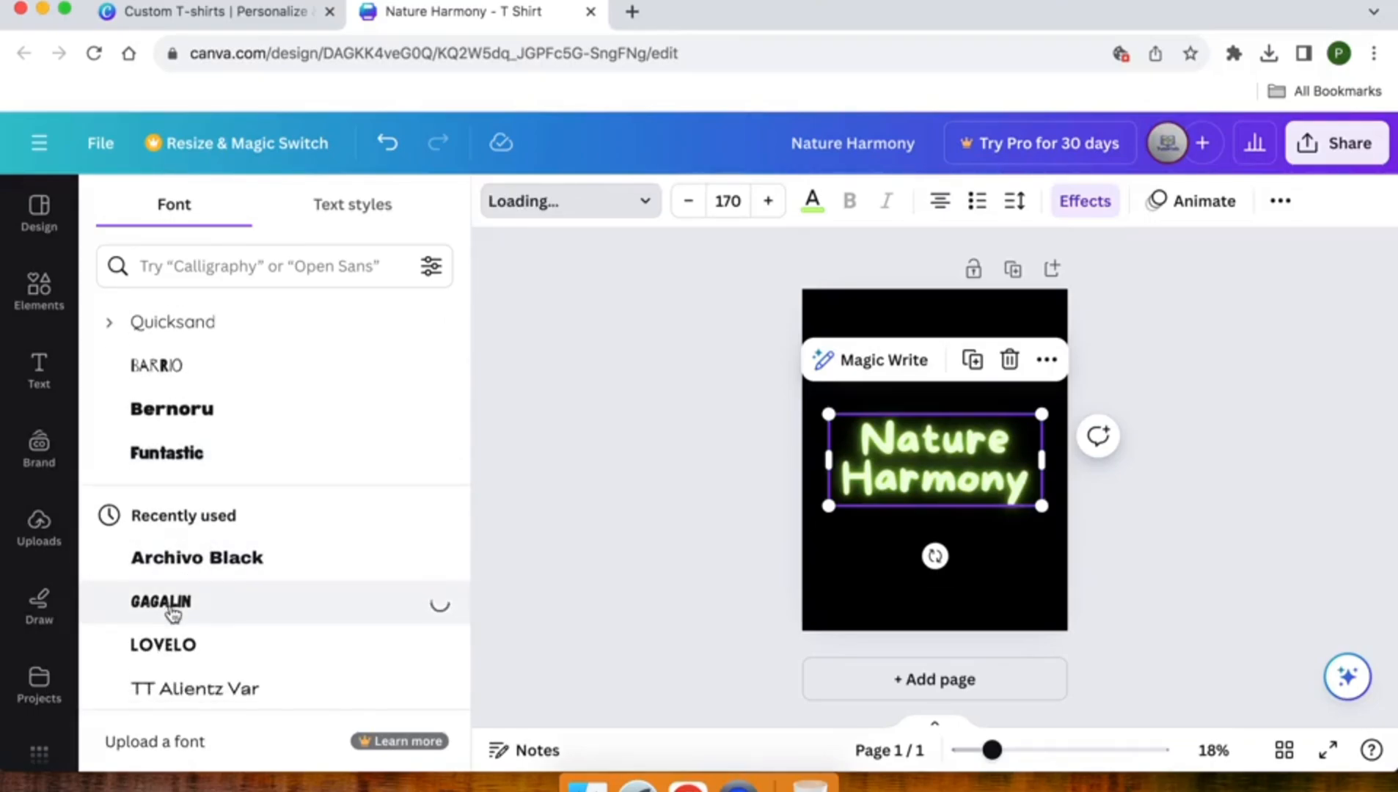
pyautogui.scroll(3, 173, 615)
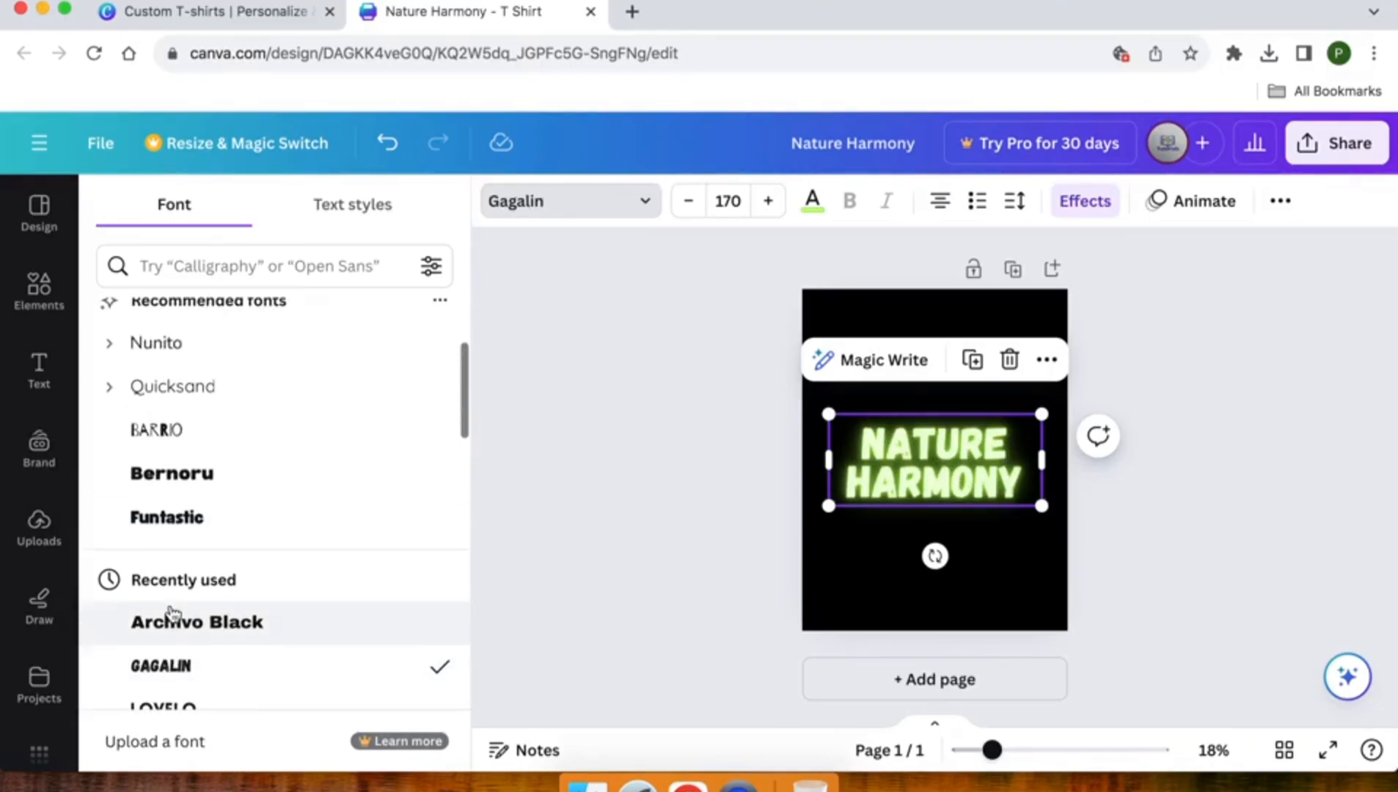
pyautogui.click(173, 577)
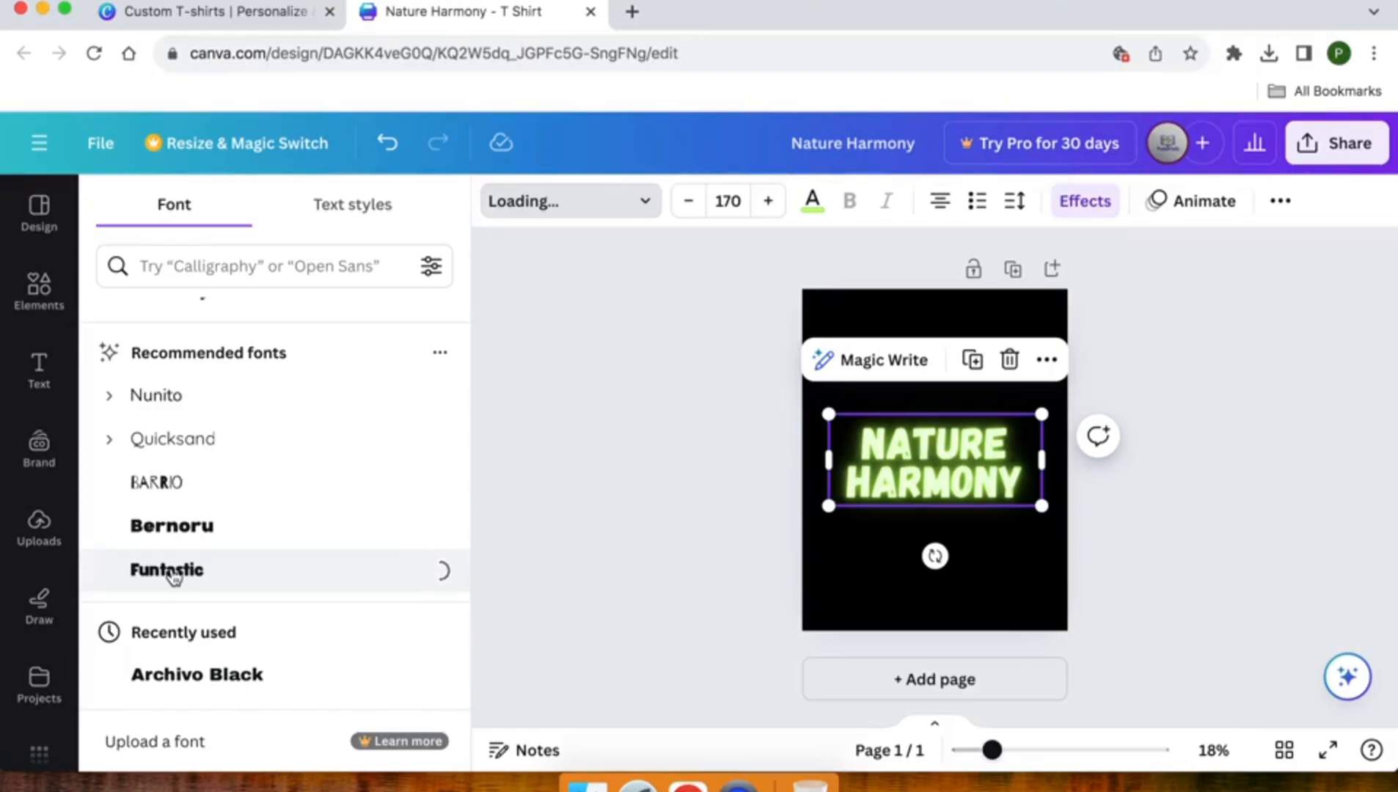
pyautogui.scroll(3, 173, 578)
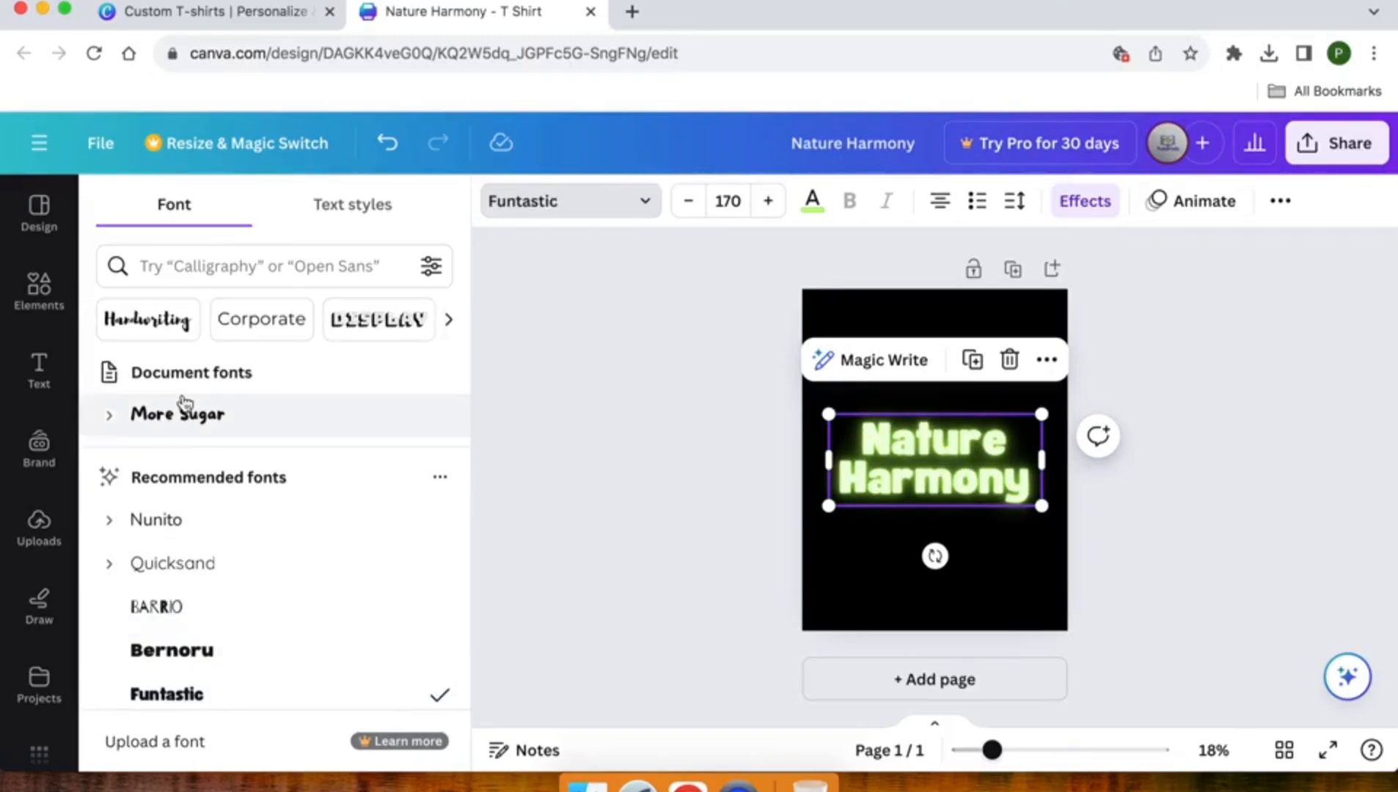
pyautogui.click(186, 417)
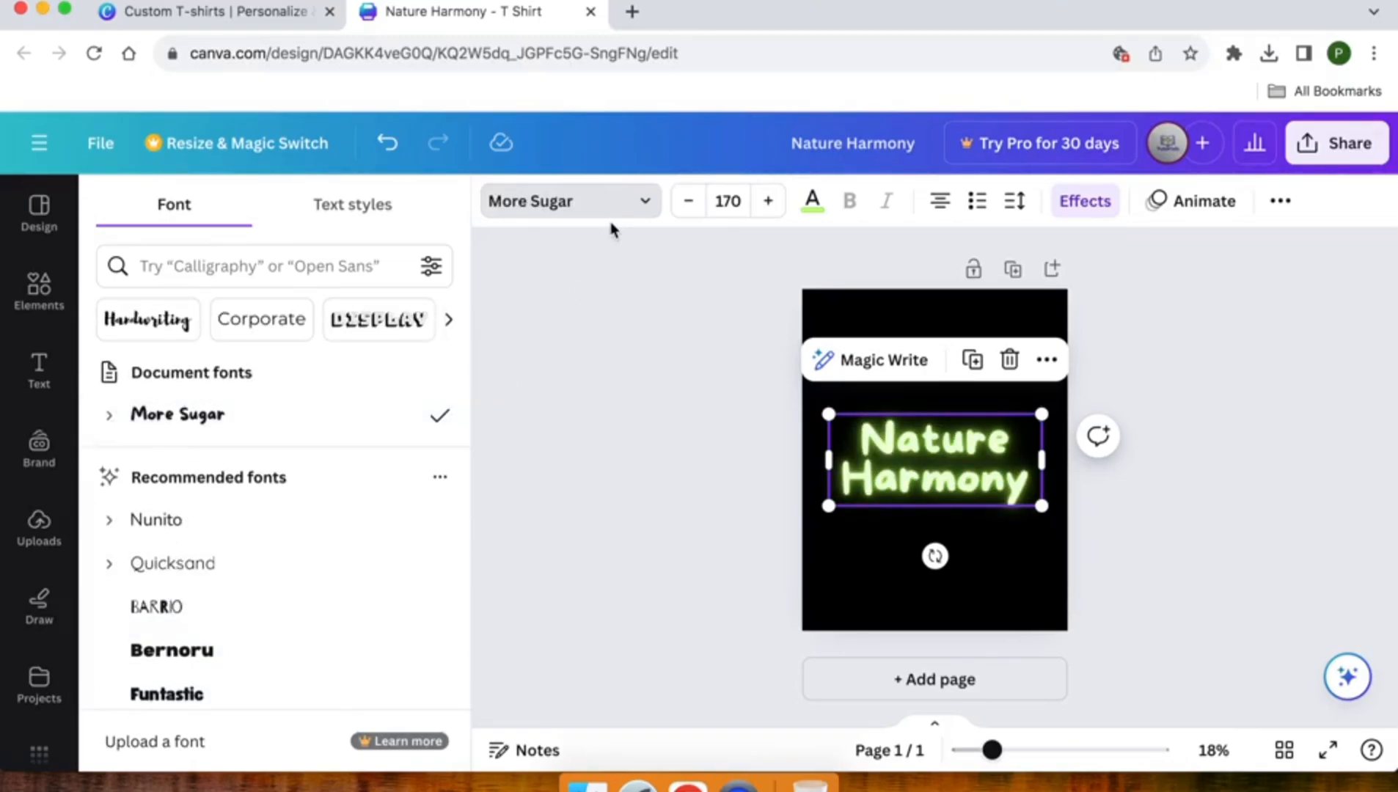
pyautogui.click(728, 201)
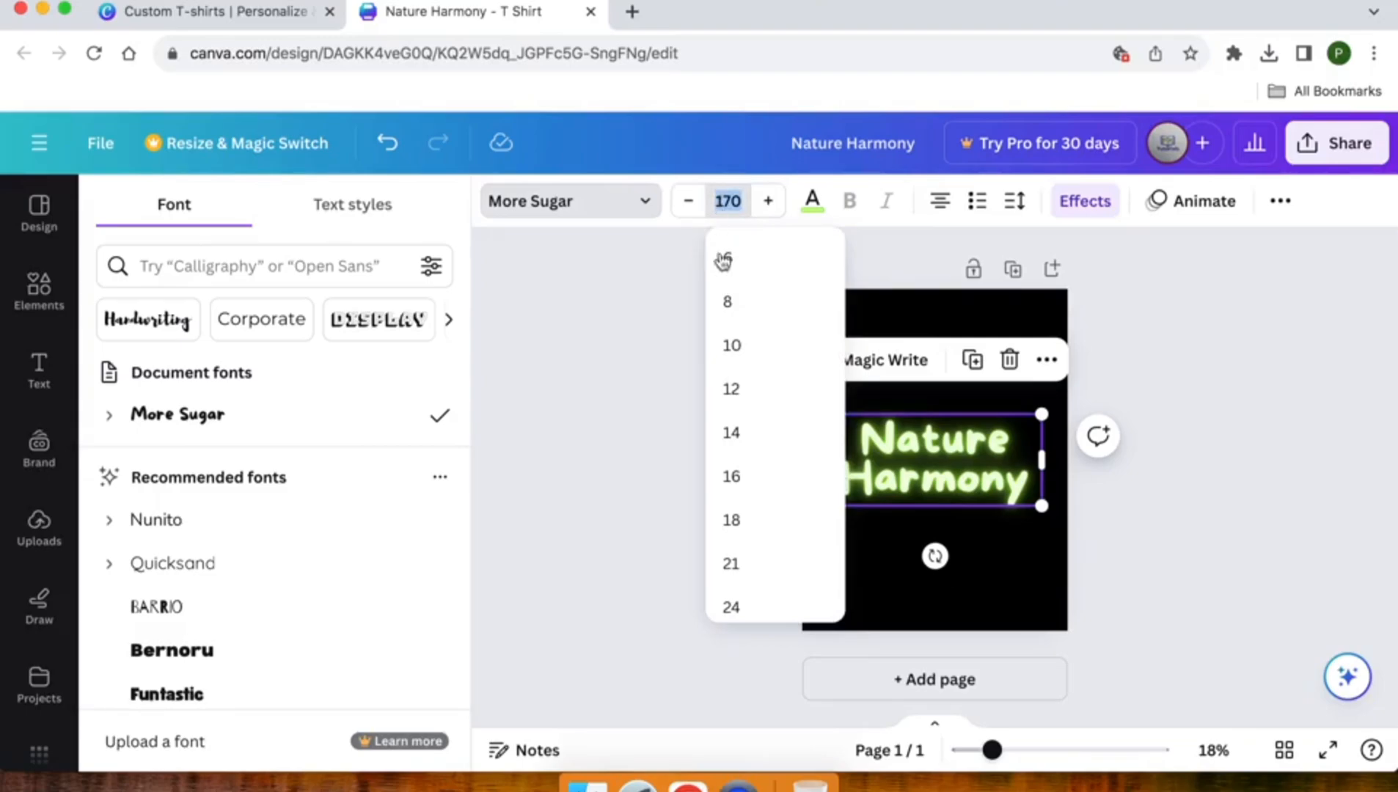
pyautogui.scroll(-5, 738, 415)
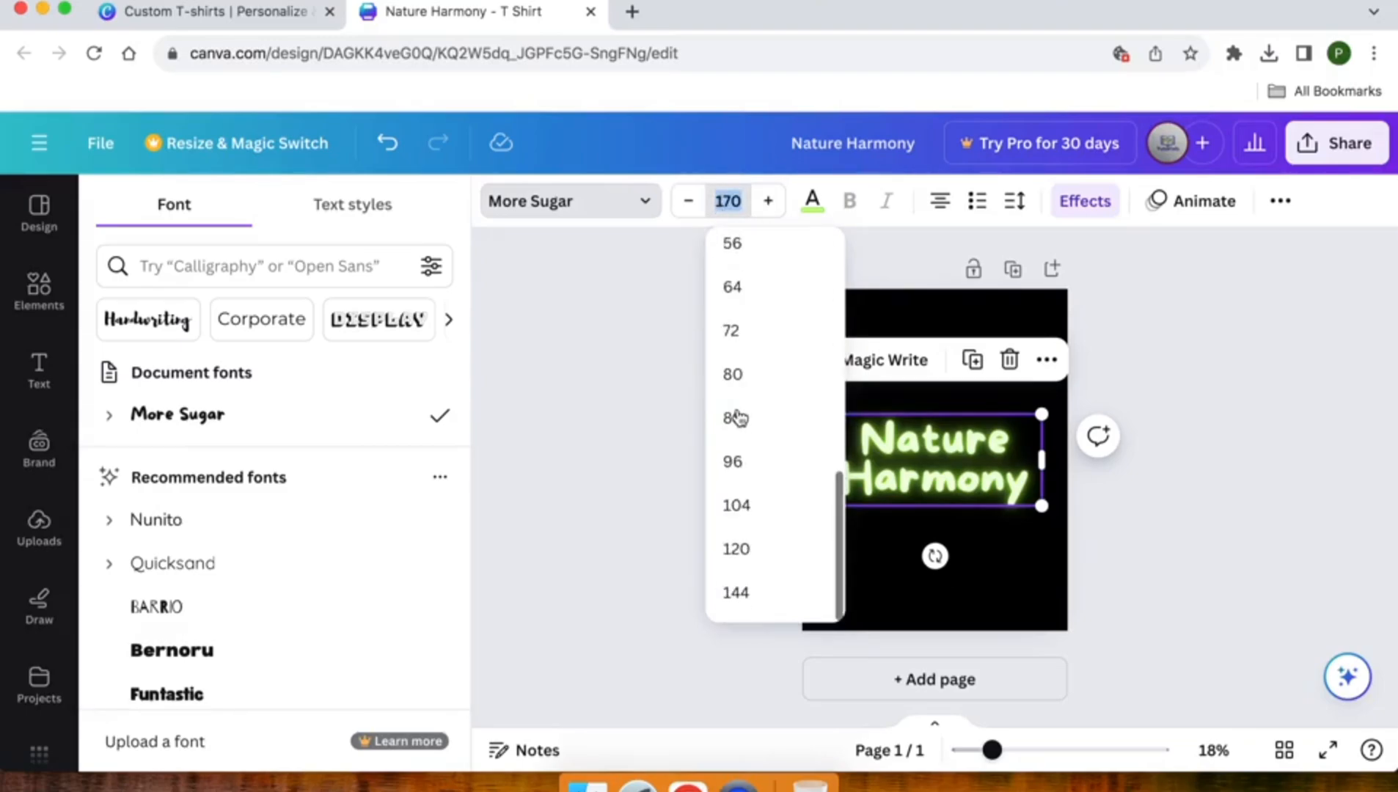
pyautogui.click(621, 376)
pyautogui.moveTo(827, 412)
pyautogui.mouseDown()
pyautogui.moveTo(802, 405)
pyautogui.moveTo(827, 413)
pyautogui.mouseUp()
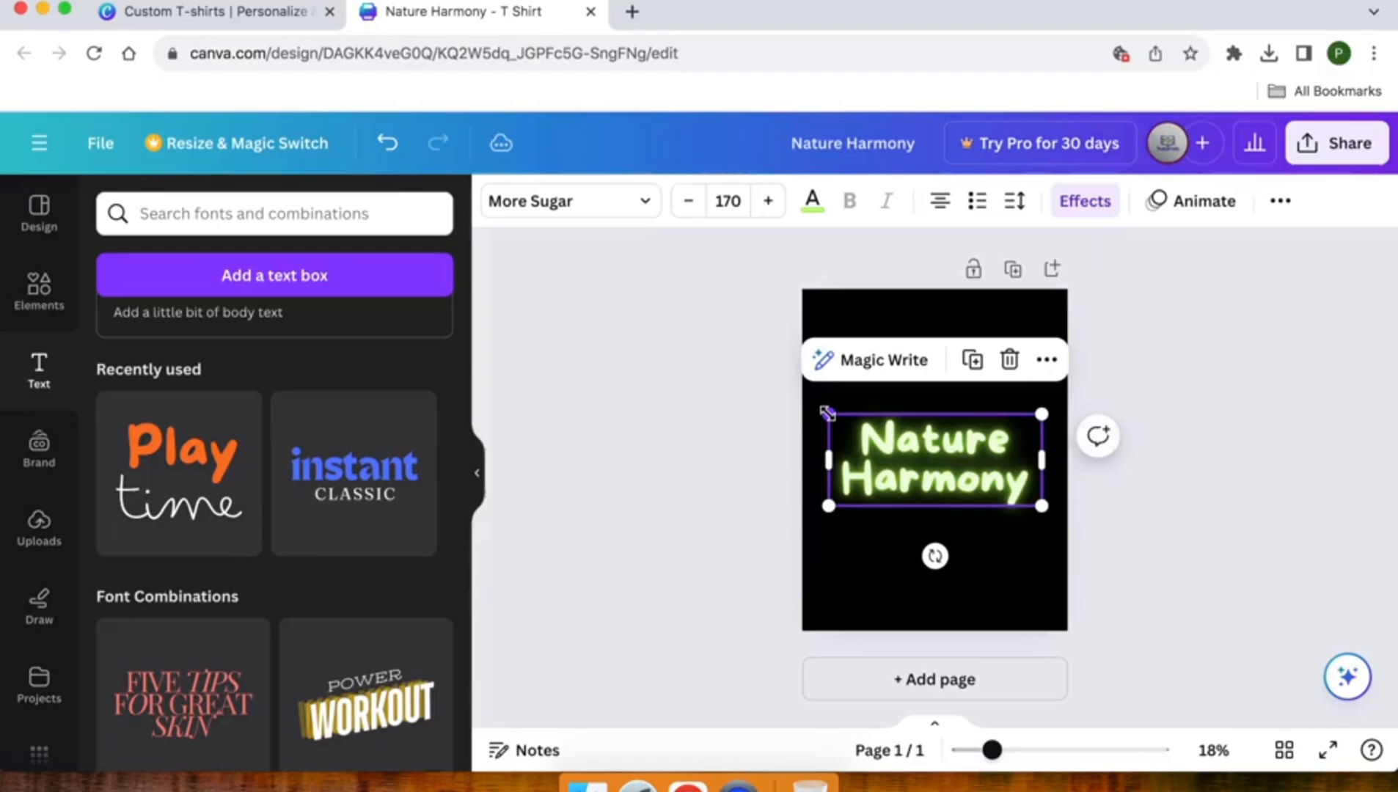
pyautogui.click(680, 463)
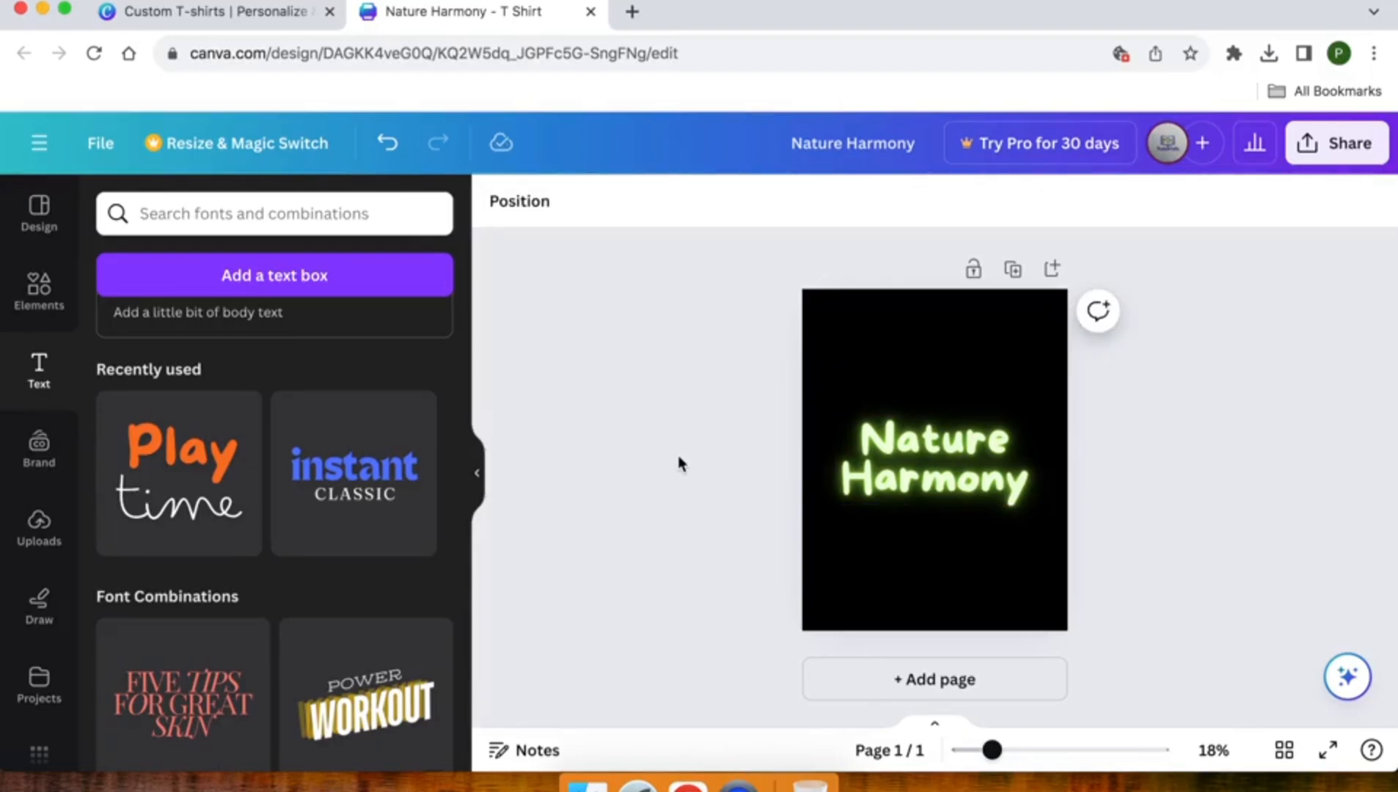
# - Search the elements for "leaf", view all graphics results and add the graphic with one light and one dark green leaf
pyautogui.click(37, 290)
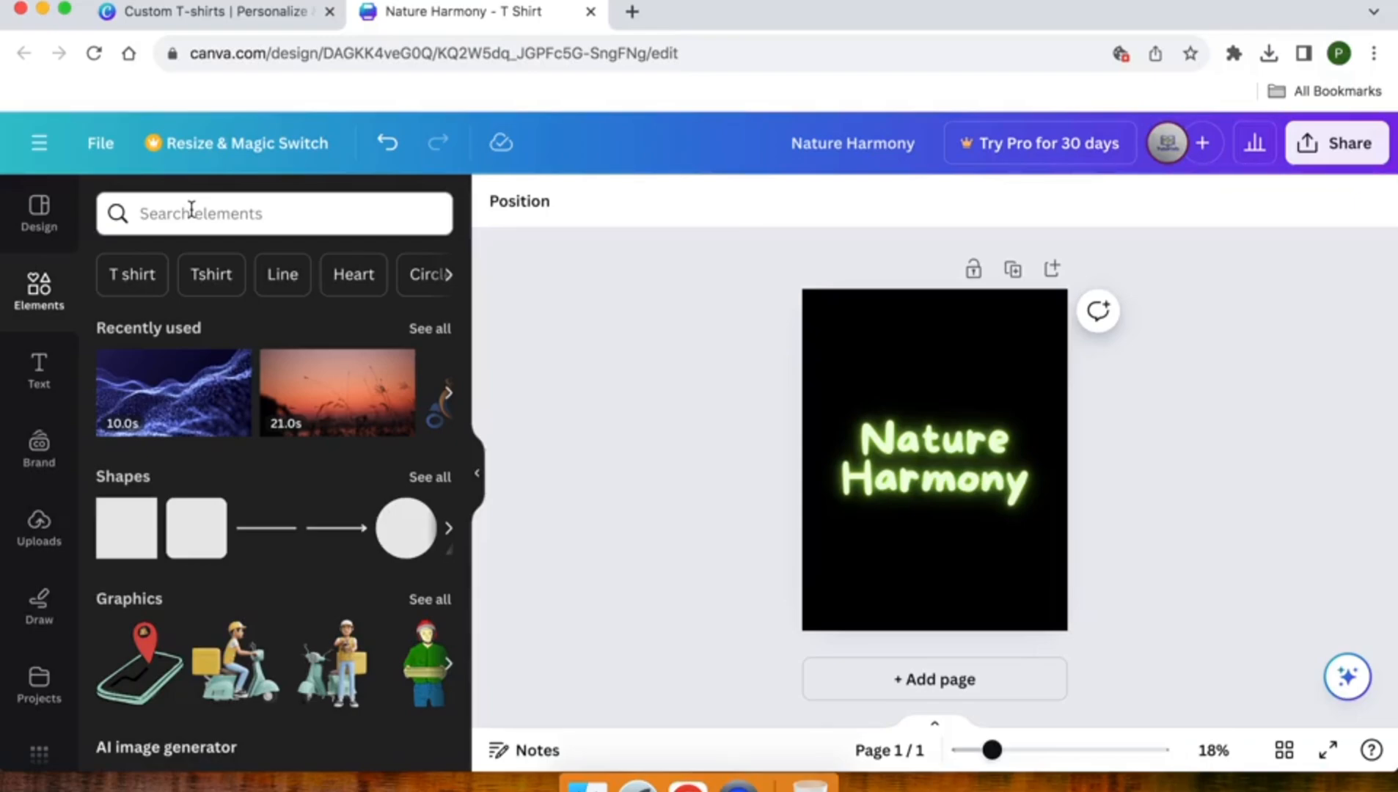
pyautogui.click(192, 211)
pyautogui.write('leaf')
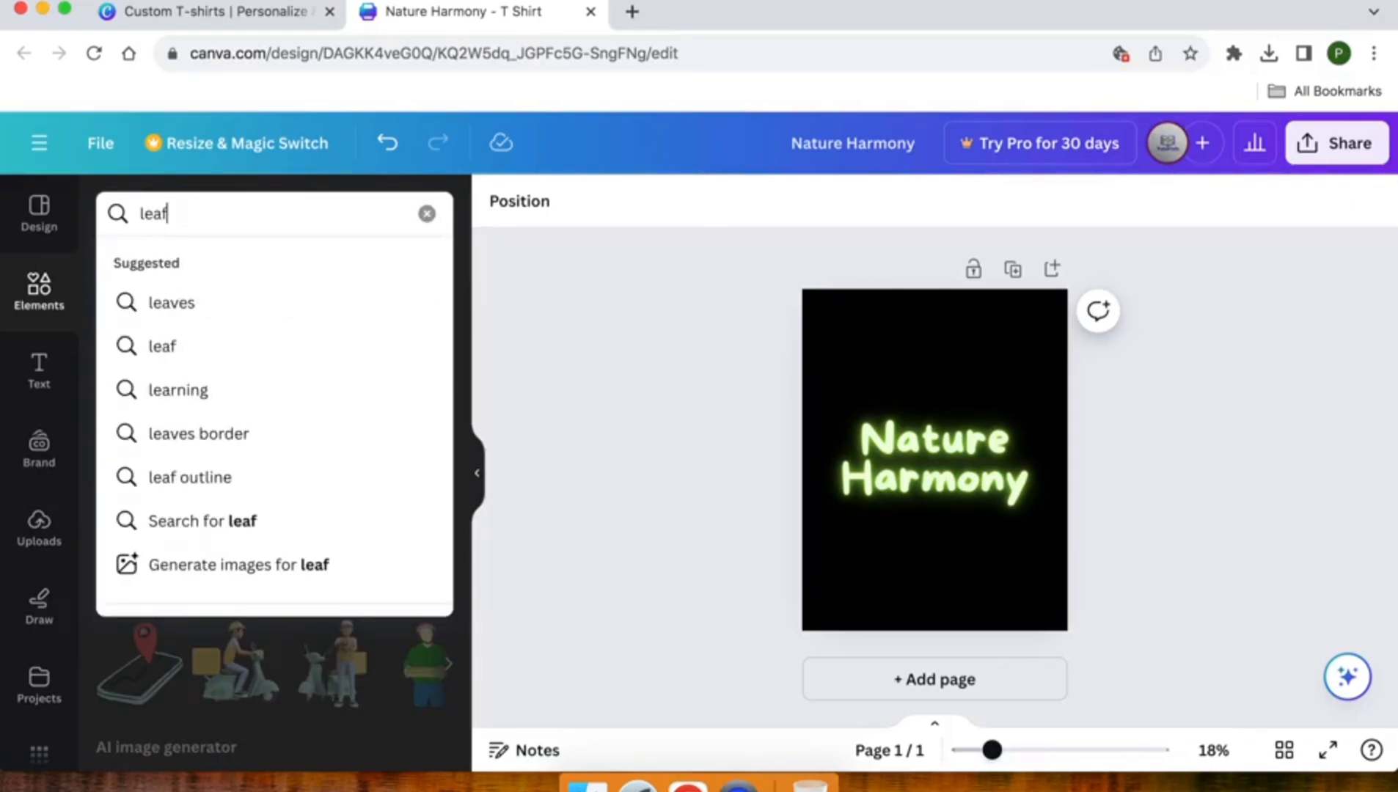
pyautogui.press('Return')
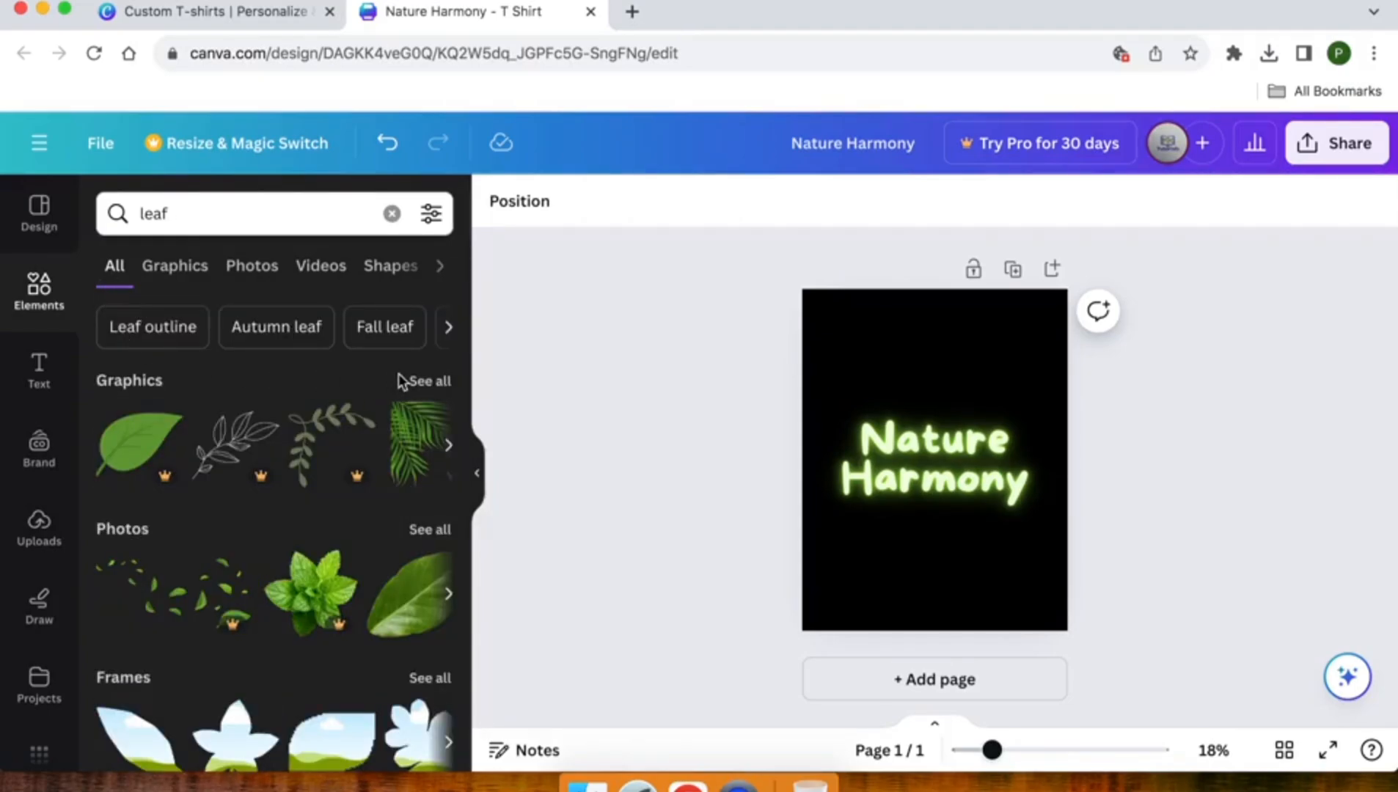
pyautogui.click(425, 382)
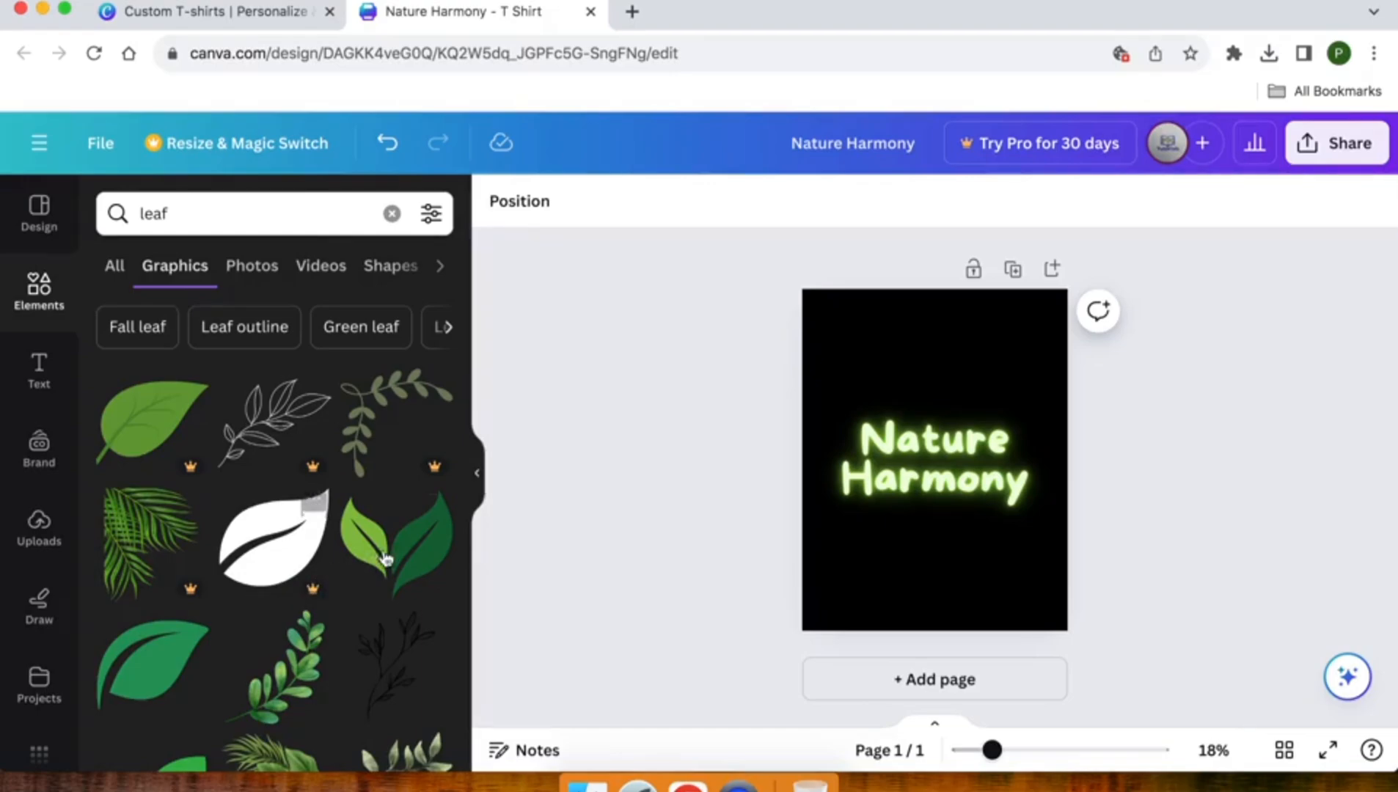
pyautogui.click(402, 555)
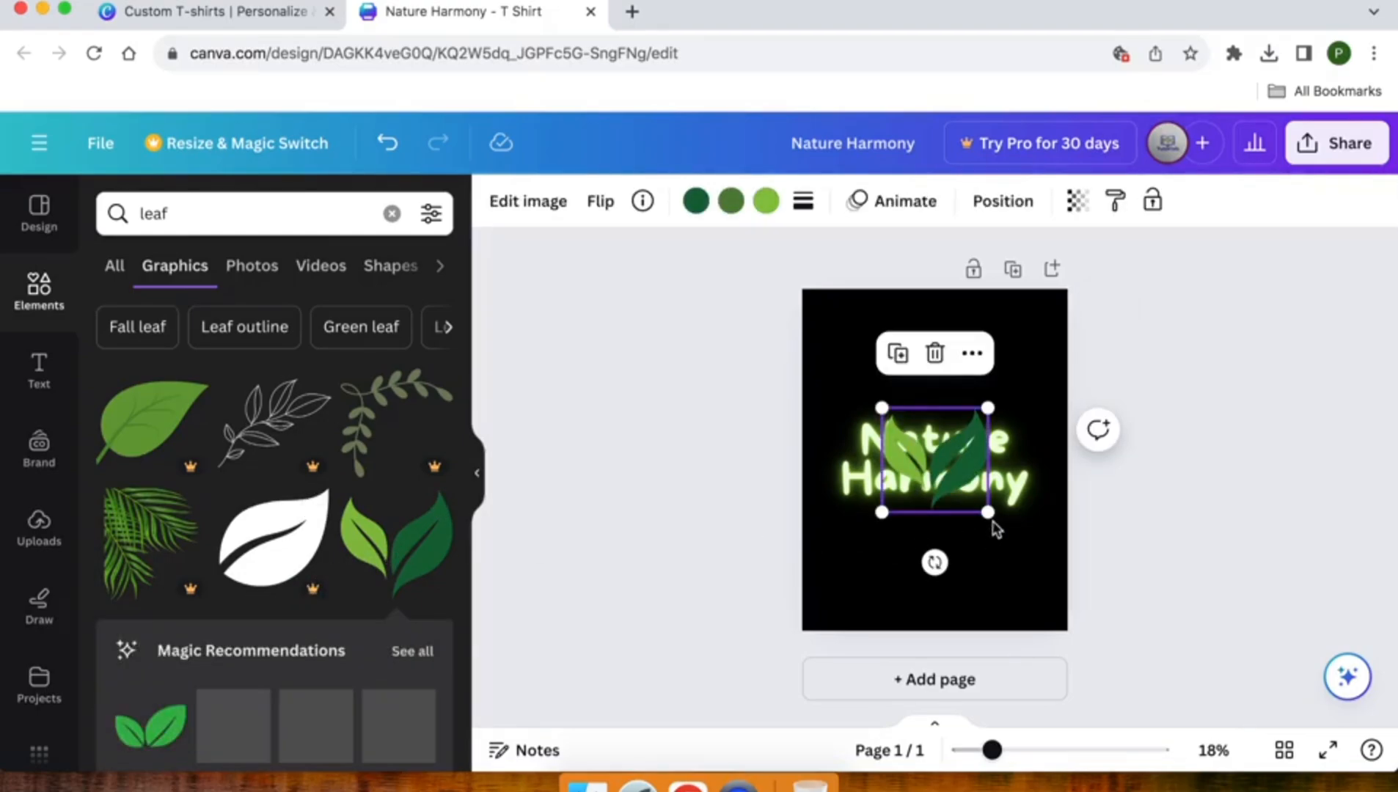
# - Shrink the two-leaf graphic to about half its size and place it at the upper-right end of the word "Nature"
pyautogui.moveTo(984, 512); pyautogui.dragTo(917, 469)
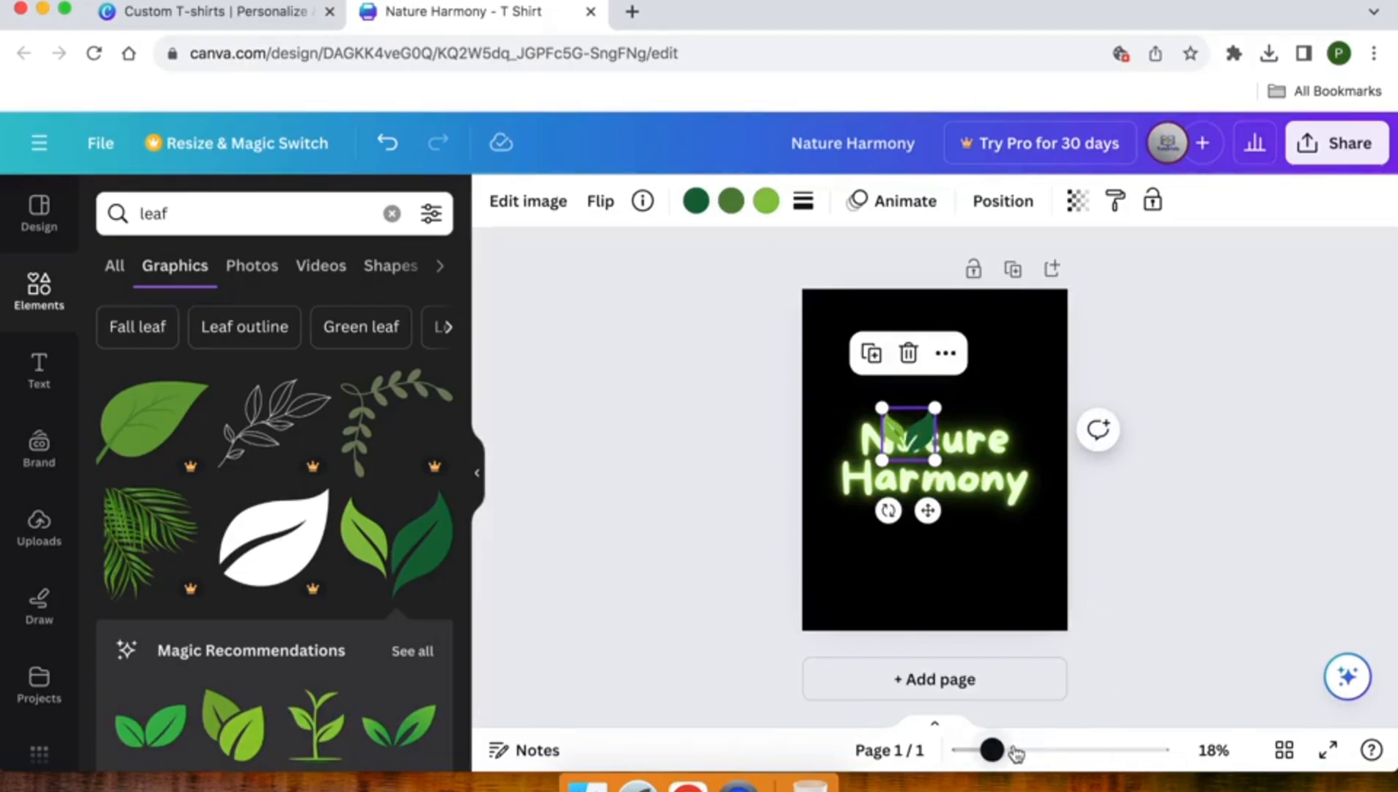
pyautogui.moveTo(992, 750)
pyautogui.mouseDown()
pyautogui.moveTo(1017, 750)
pyautogui.moveTo(1003, 749)
pyautogui.mouseUp()
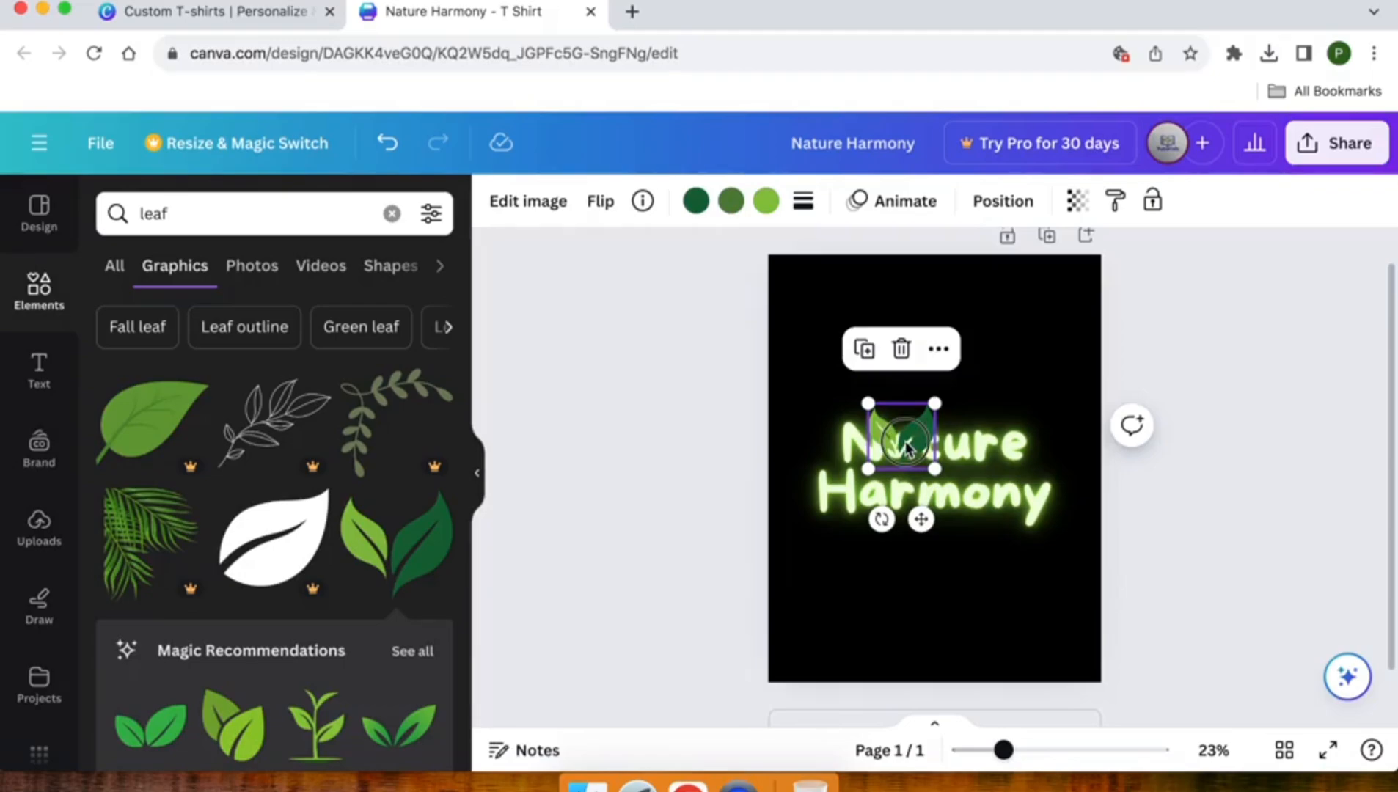
pyautogui.moveTo(905, 442); pyautogui.dragTo(1047, 428)
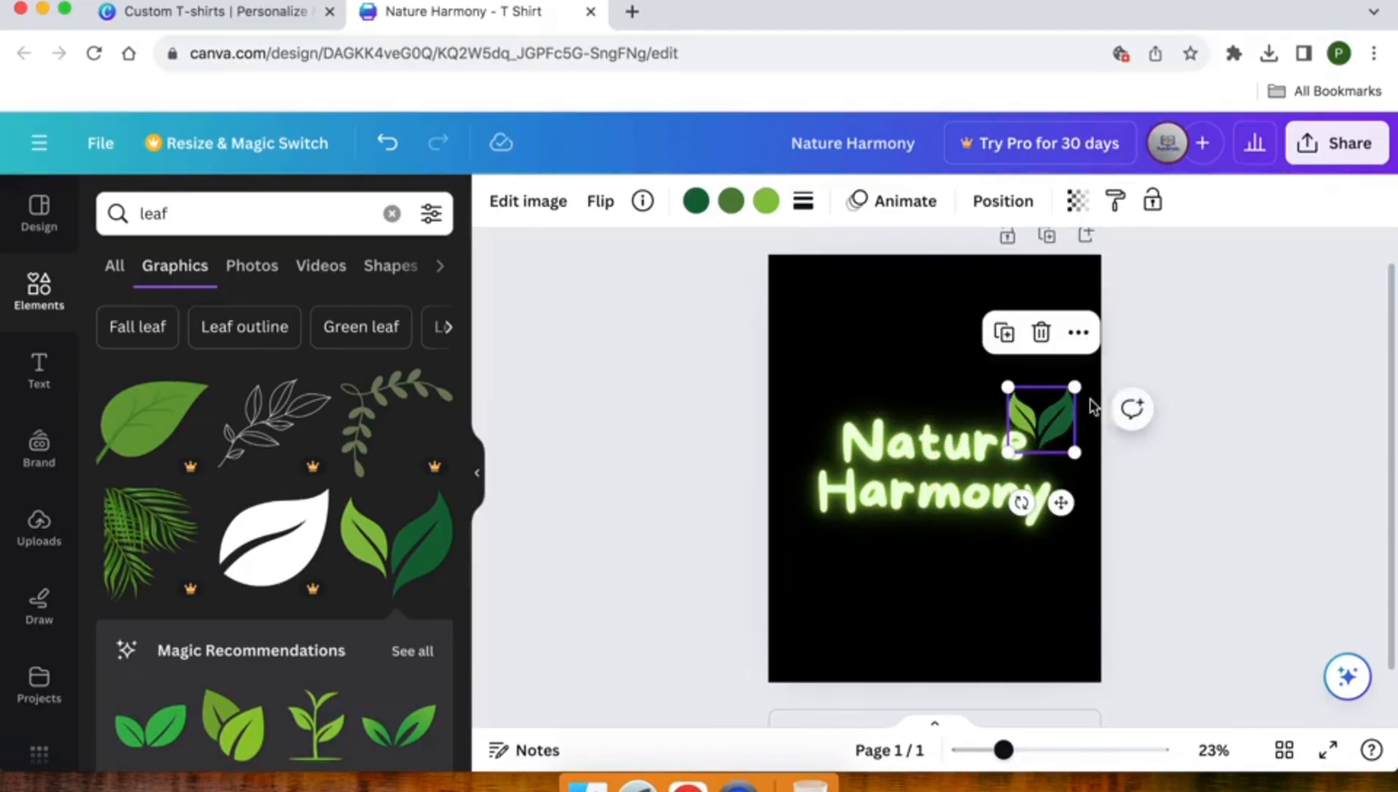
# - Duplicate the two-leaf graphic and place the copy at the upper-left end of the word "Nature"
pyautogui.rightClick(1043, 420)
pyautogui.click(1098, 350)
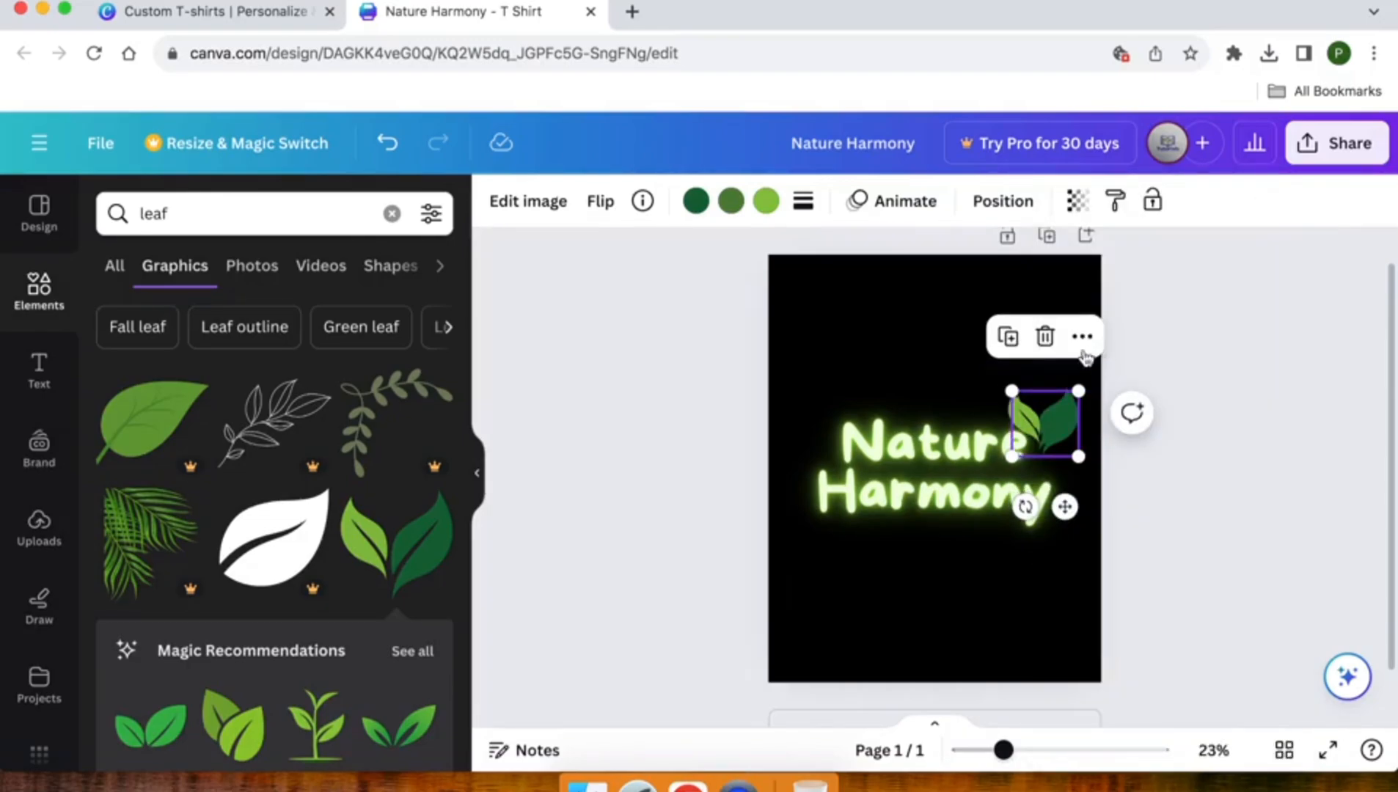
pyautogui.moveTo(1058, 431); pyautogui.dragTo(827, 431)
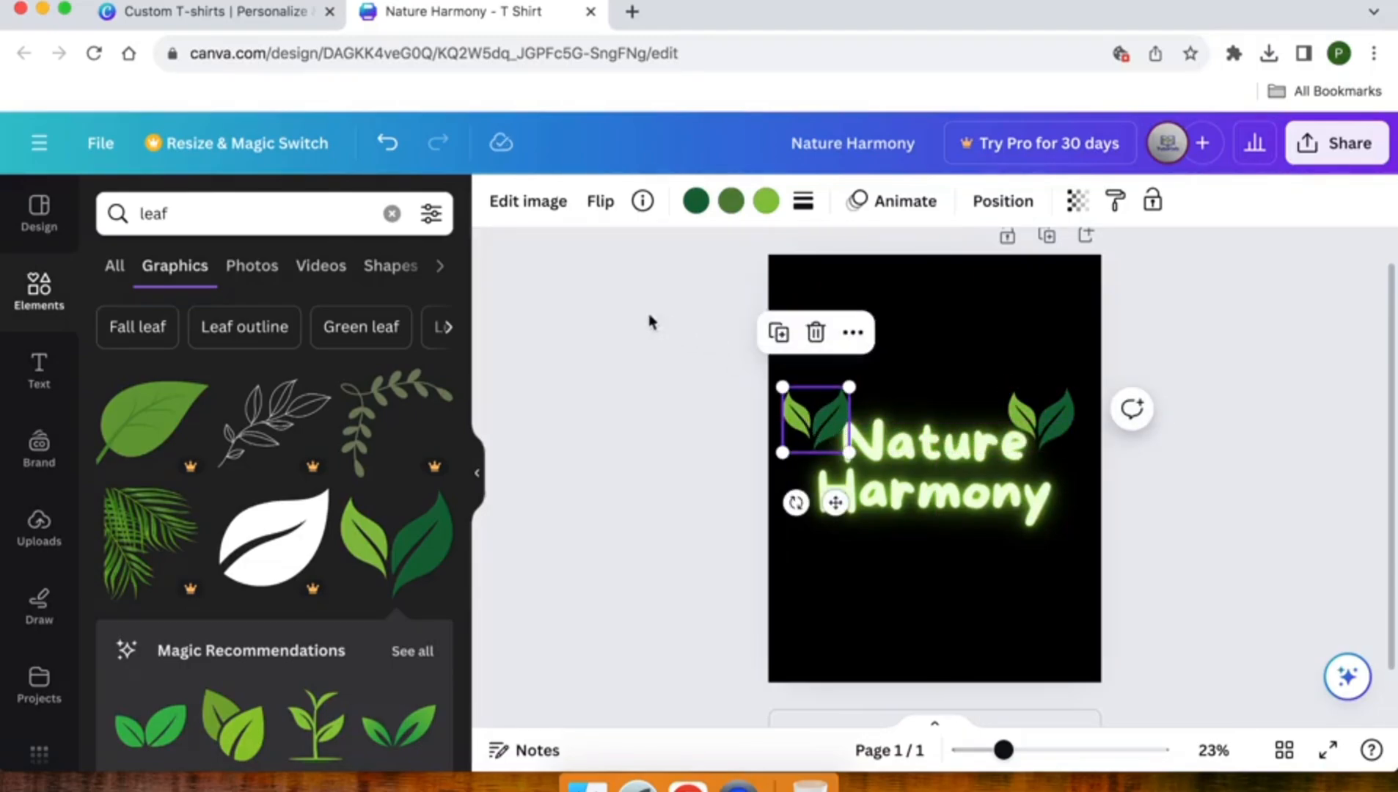
# - Flip the left leaf copy horizontally, tilt it counterclockwise and position it beside the "N" of "Nature"
pyautogui.click(599, 211)
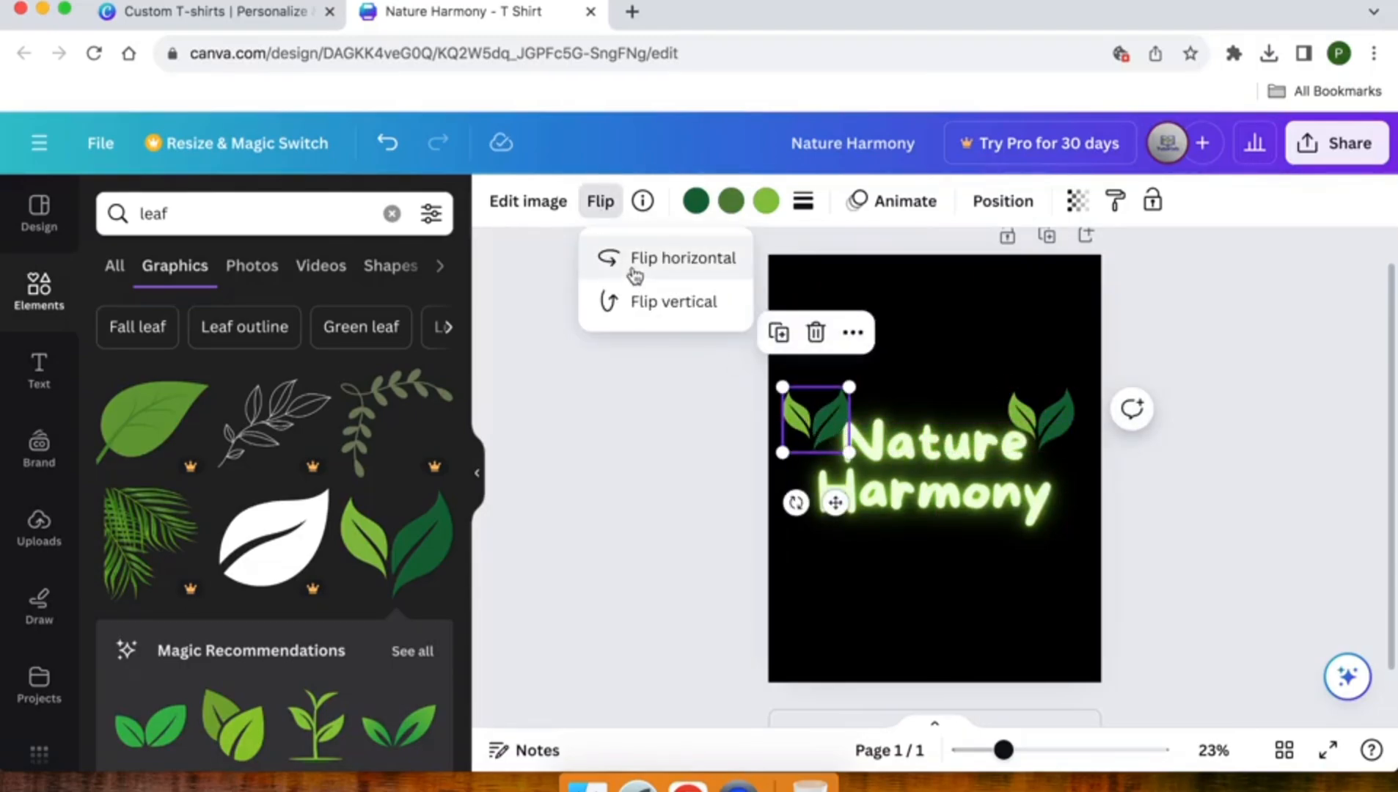
pyautogui.click(636, 273)
pyautogui.click(600, 201)
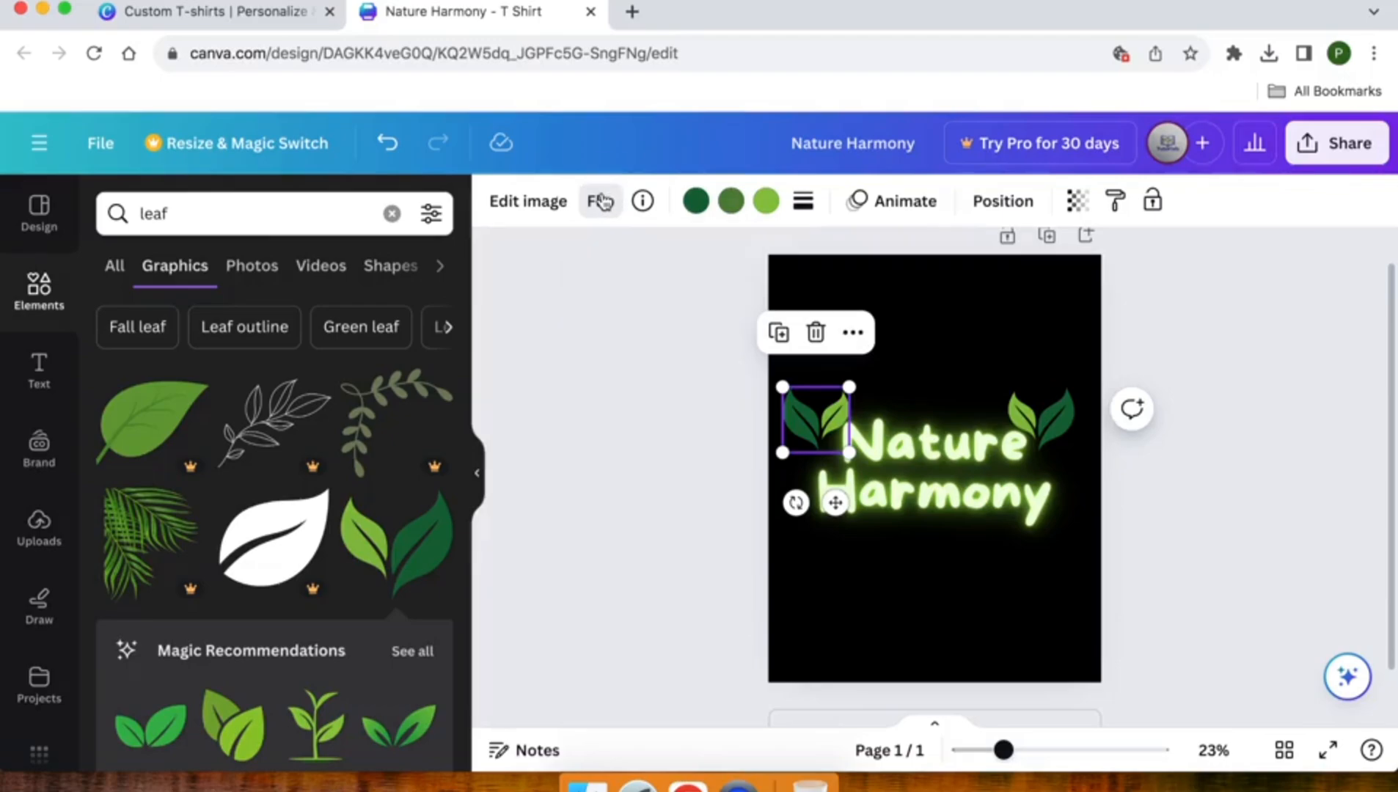
pyautogui.moveTo(800, 427); pyautogui.dragTo(820, 428)
pyautogui.moveTo(814, 504); pyautogui.dragTo(854, 503)
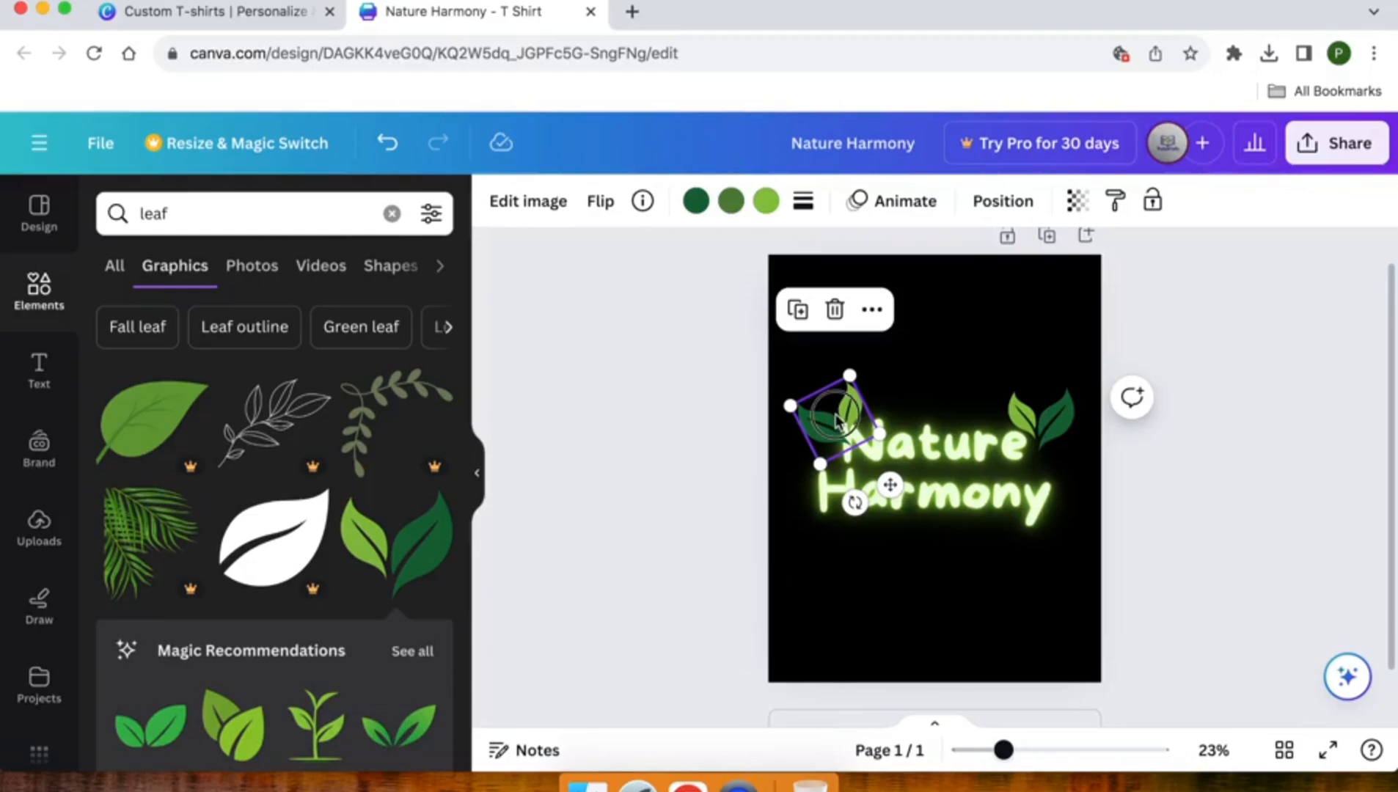
pyautogui.moveTo(835, 418); pyautogui.dragTo(823, 418)
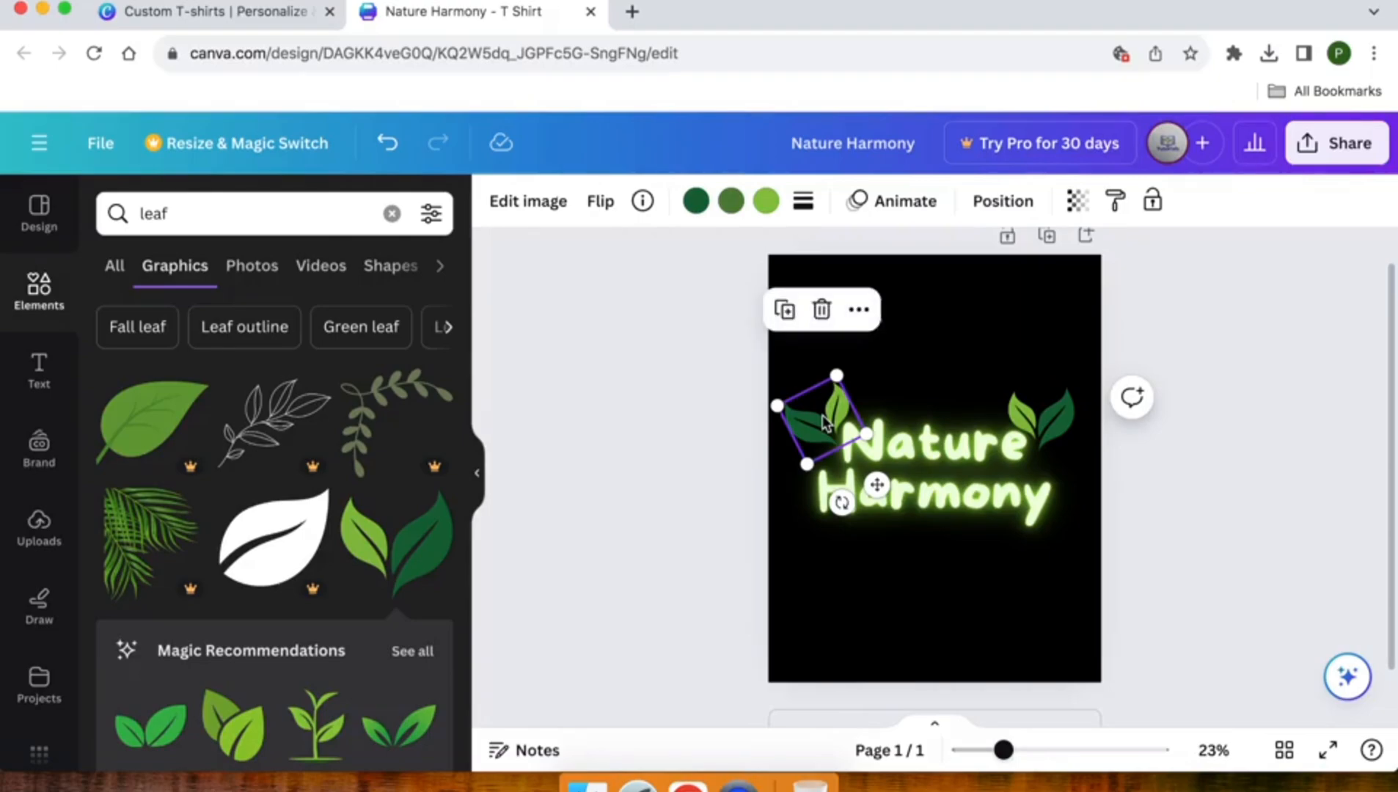
pyautogui.click(662, 422)
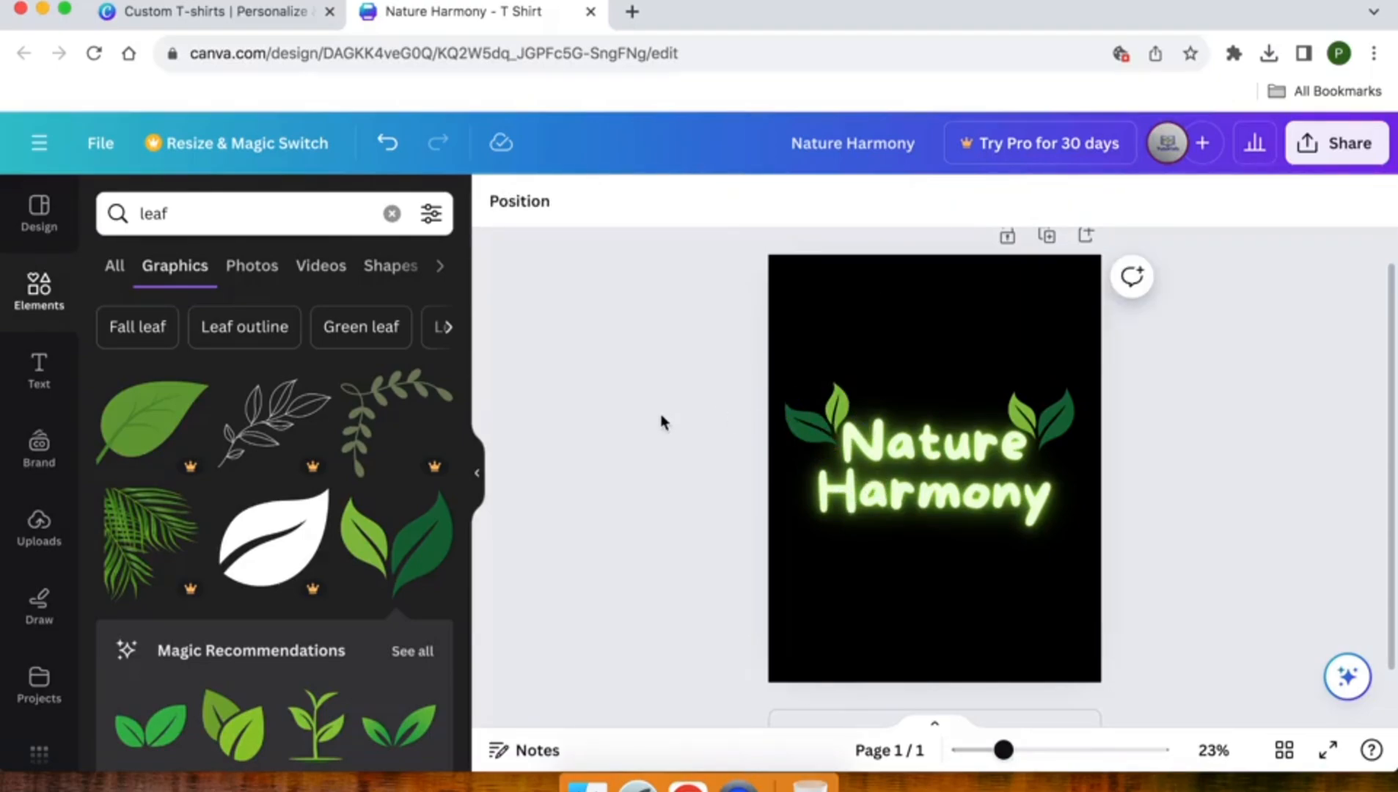
# - Search the graphics for "mountain"
pyautogui.scroll(-10, 202, 609)
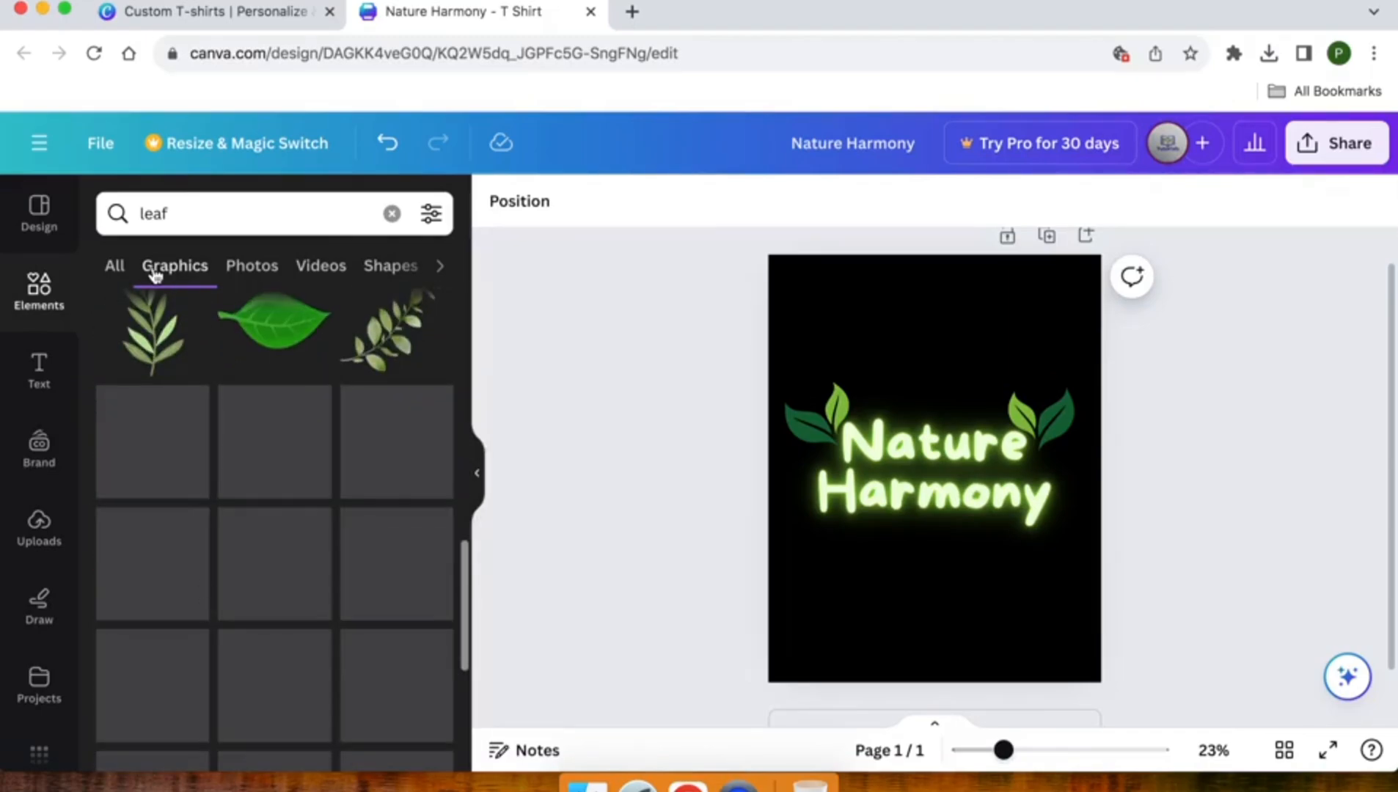
pyautogui.doubleClick(152, 214)
pyautogui.write('mou')
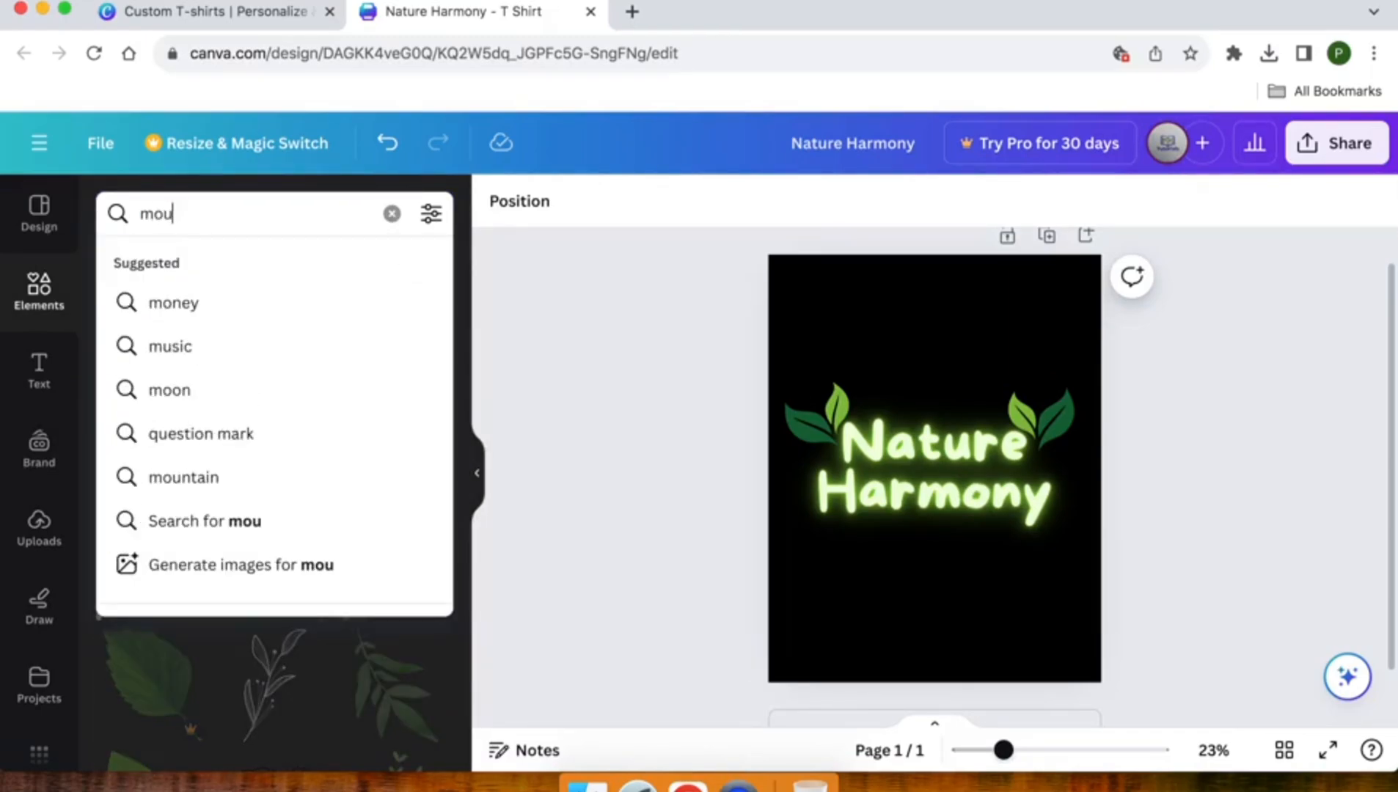
pyautogui.write('ntain')
pyautogui.press('Return')
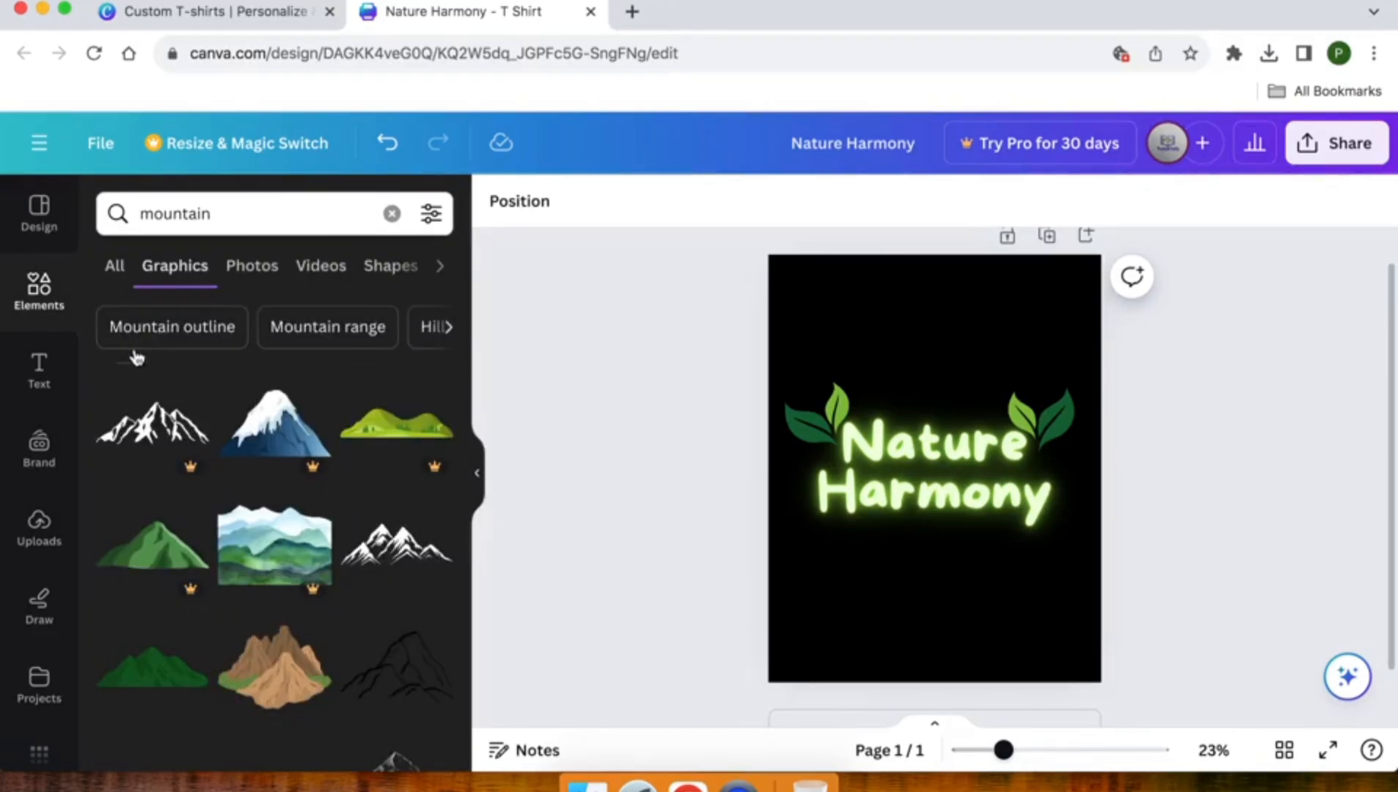
# - Add the free dark green mountain graphic and place it centrally above the word "Nature", between the leaves
pyautogui.scroll(-1, 189, 416)
pyautogui.scroll(-2, 189, 417)
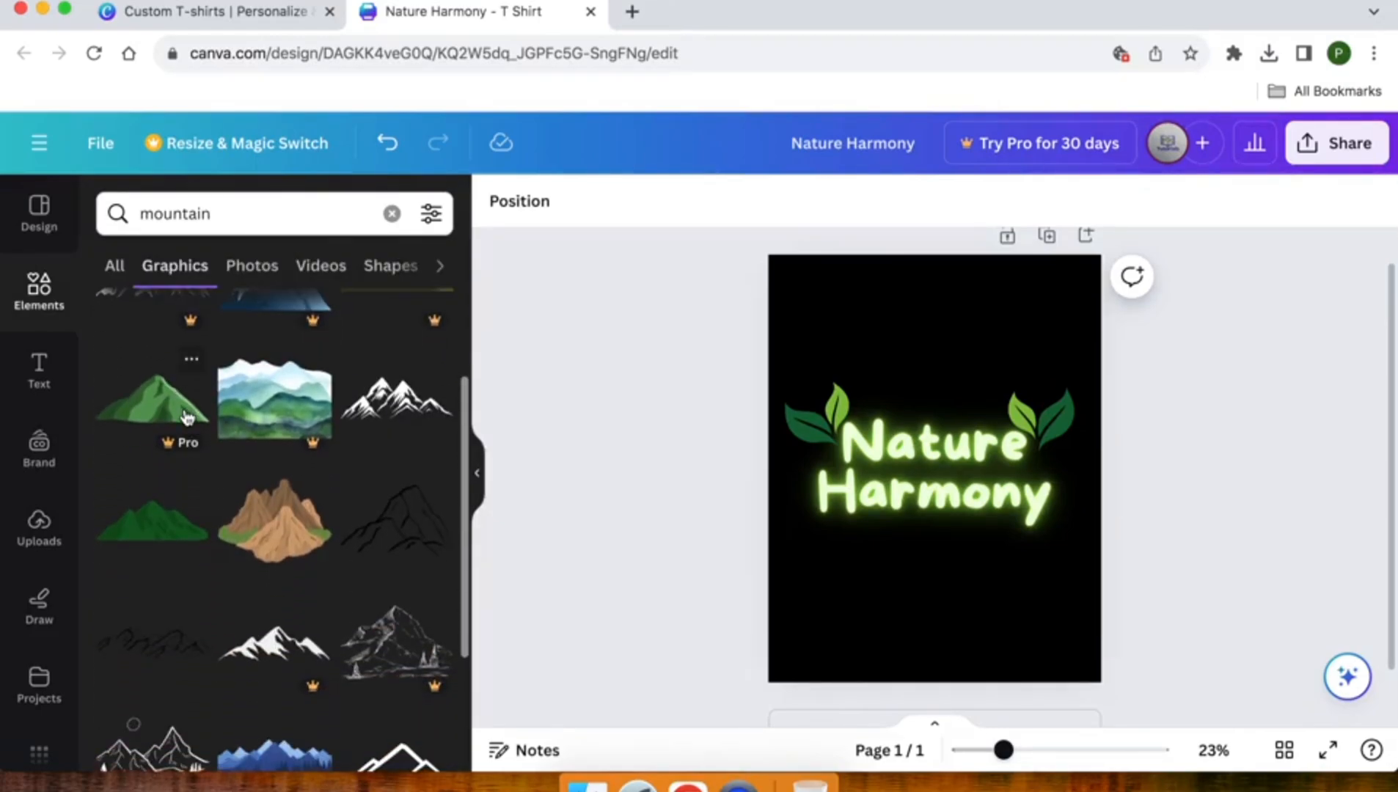
pyautogui.click(136, 533)
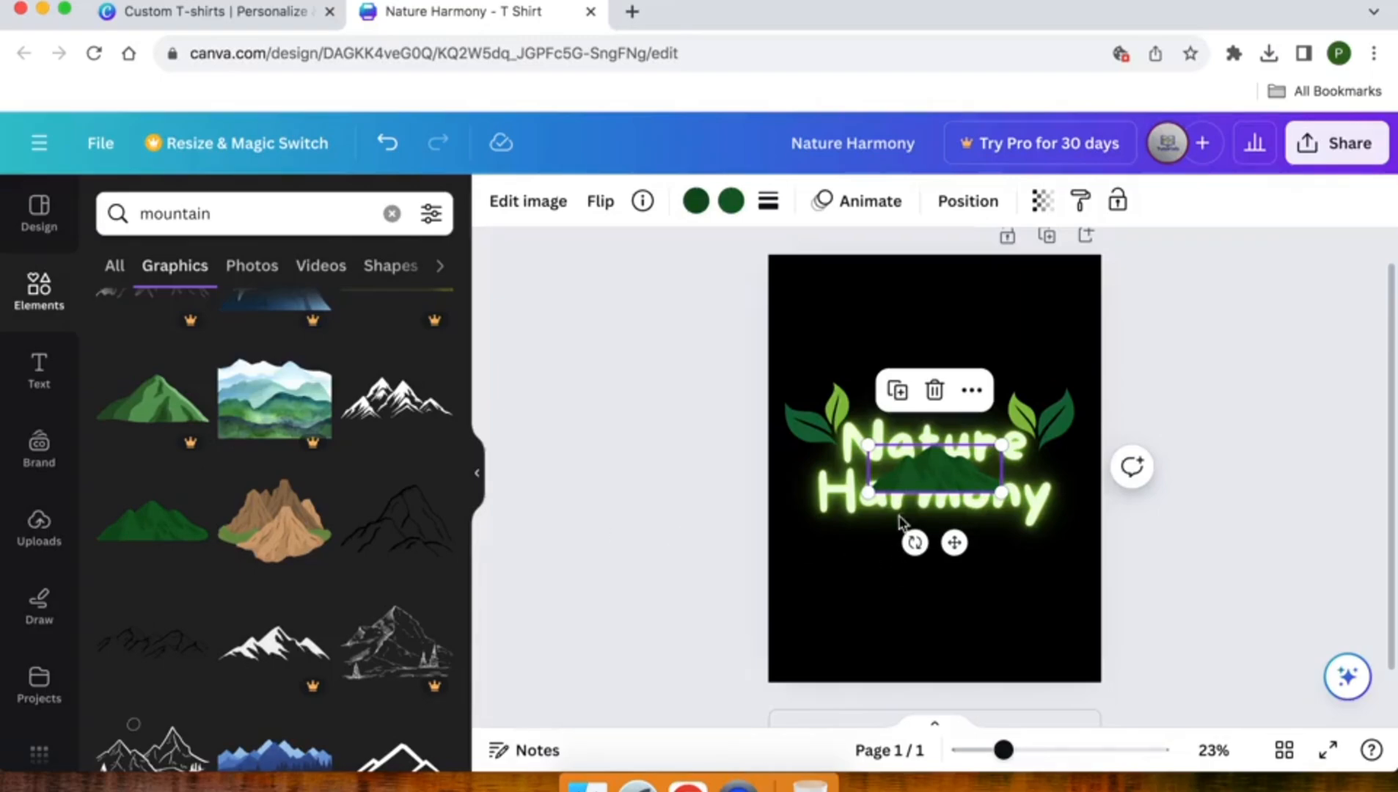
pyautogui.moveTo(926, 477); pyautogui.dragTo(935, 390)
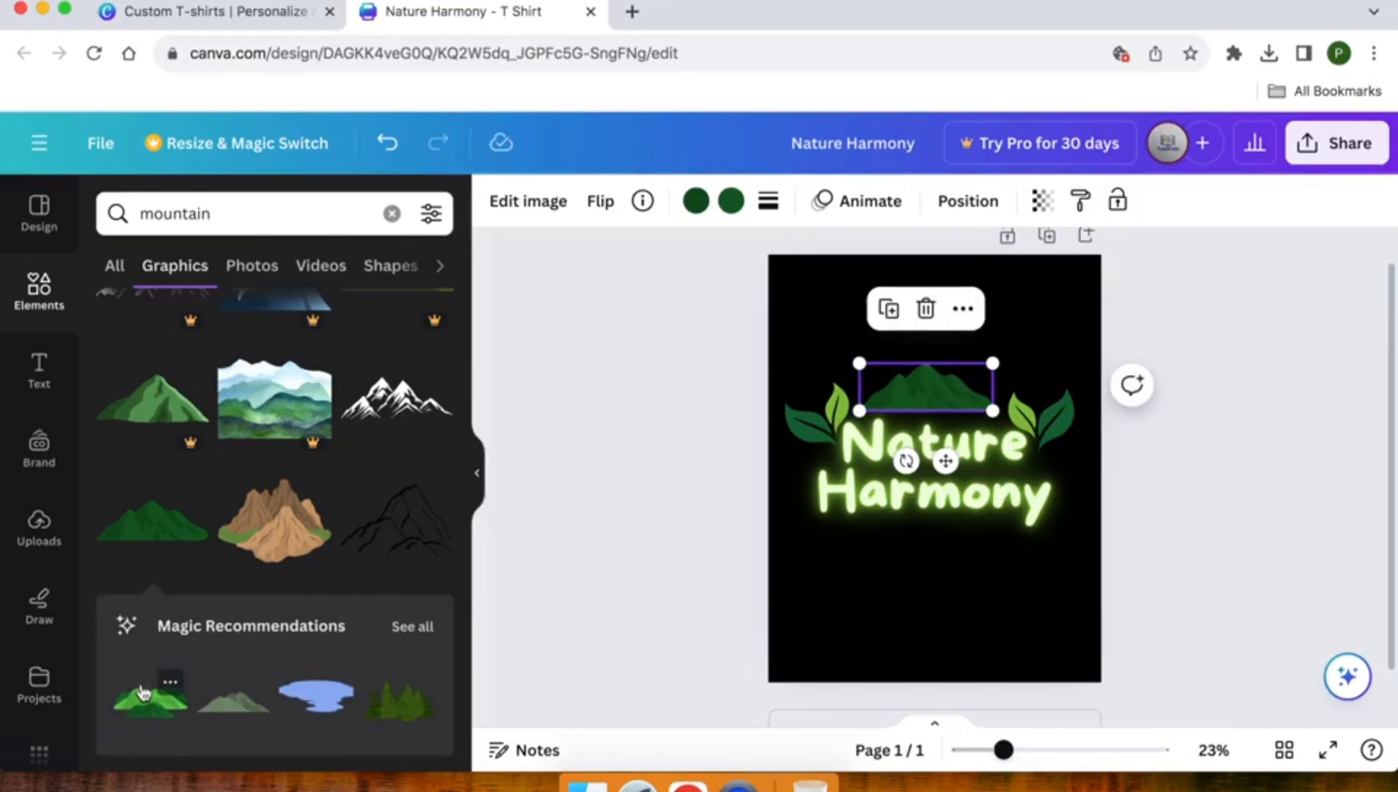
# - Replace the dark green mountain above the text with the bright green hills graphic from Magic Recommendations
pyautogui.click(145, 693)
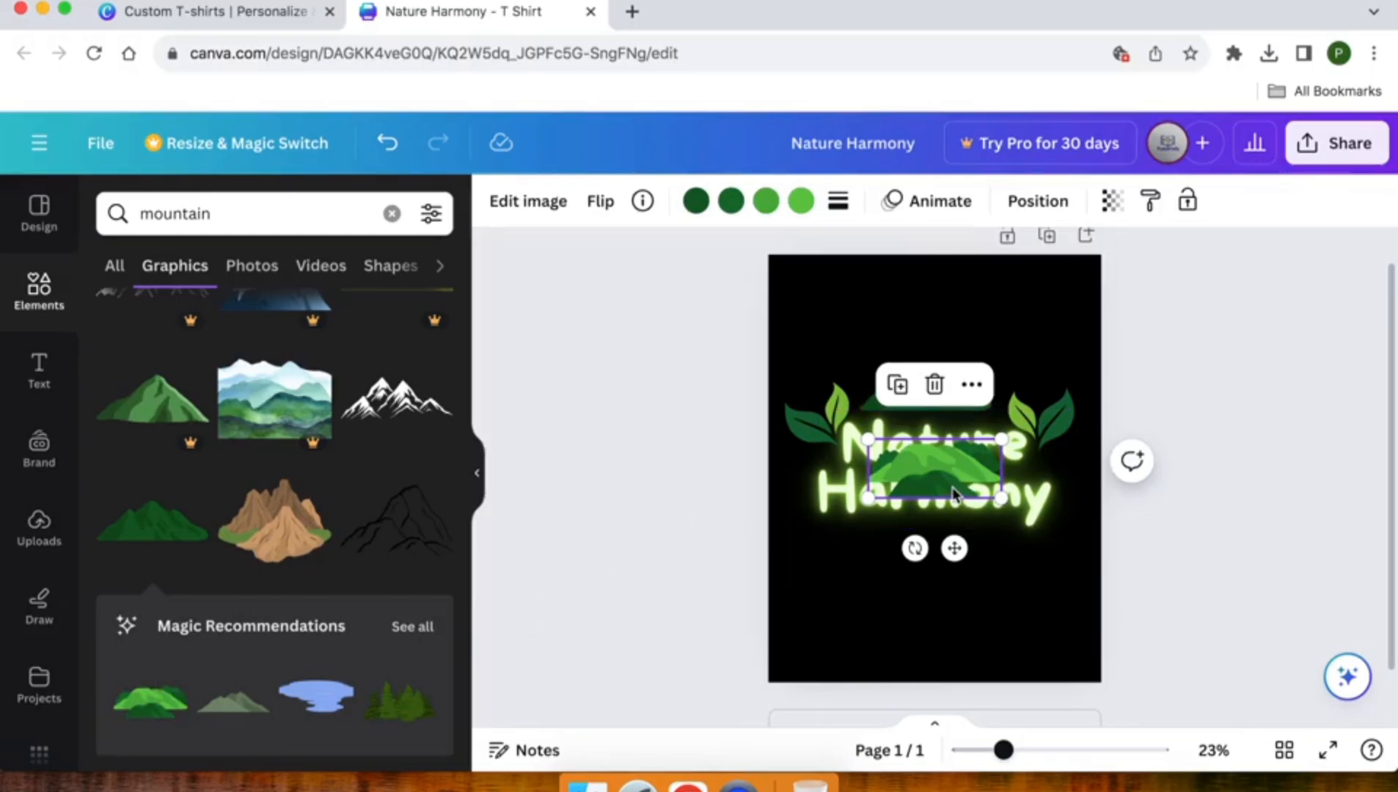
pyautogui.moveTo(952, 480); pyautogui.dragTo(968, 581)
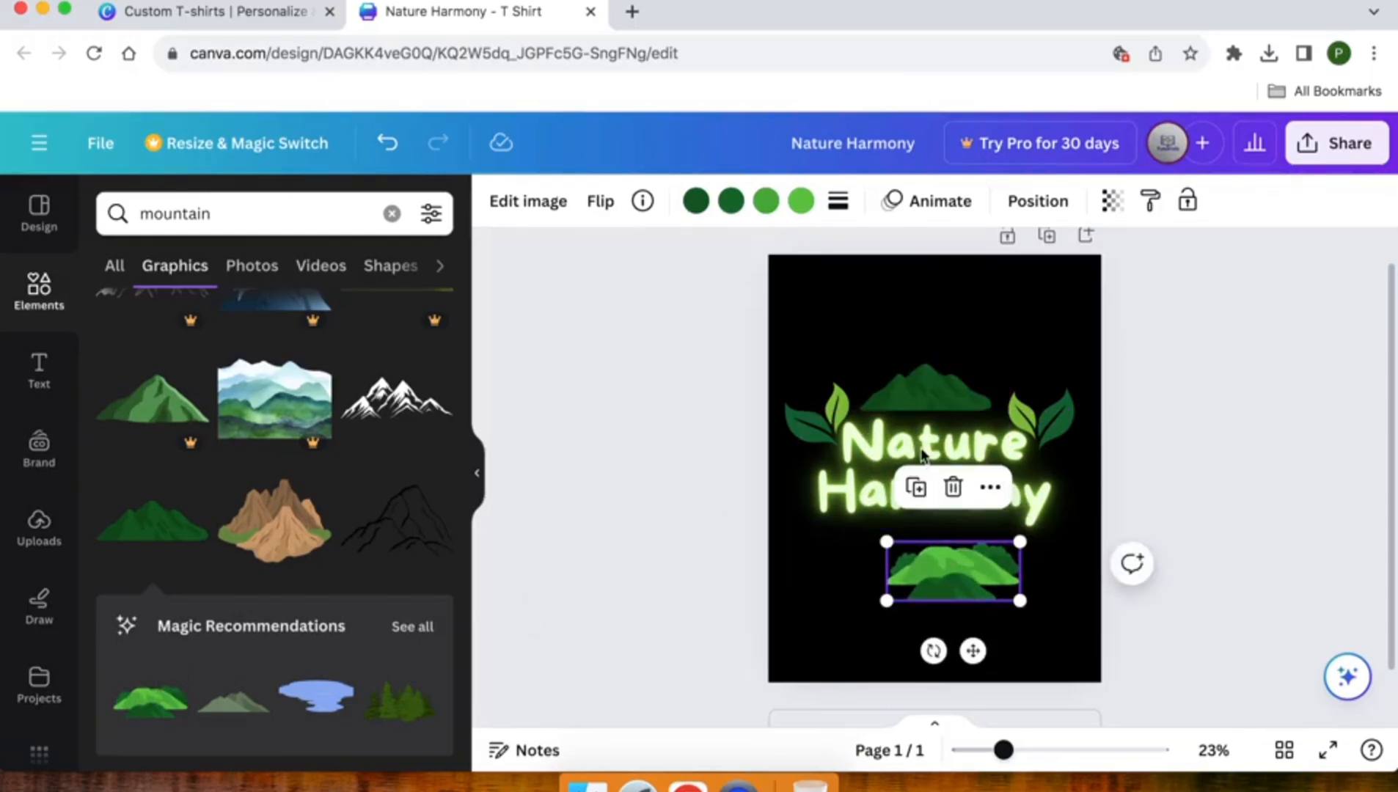
pyautogui.click(911, 380)
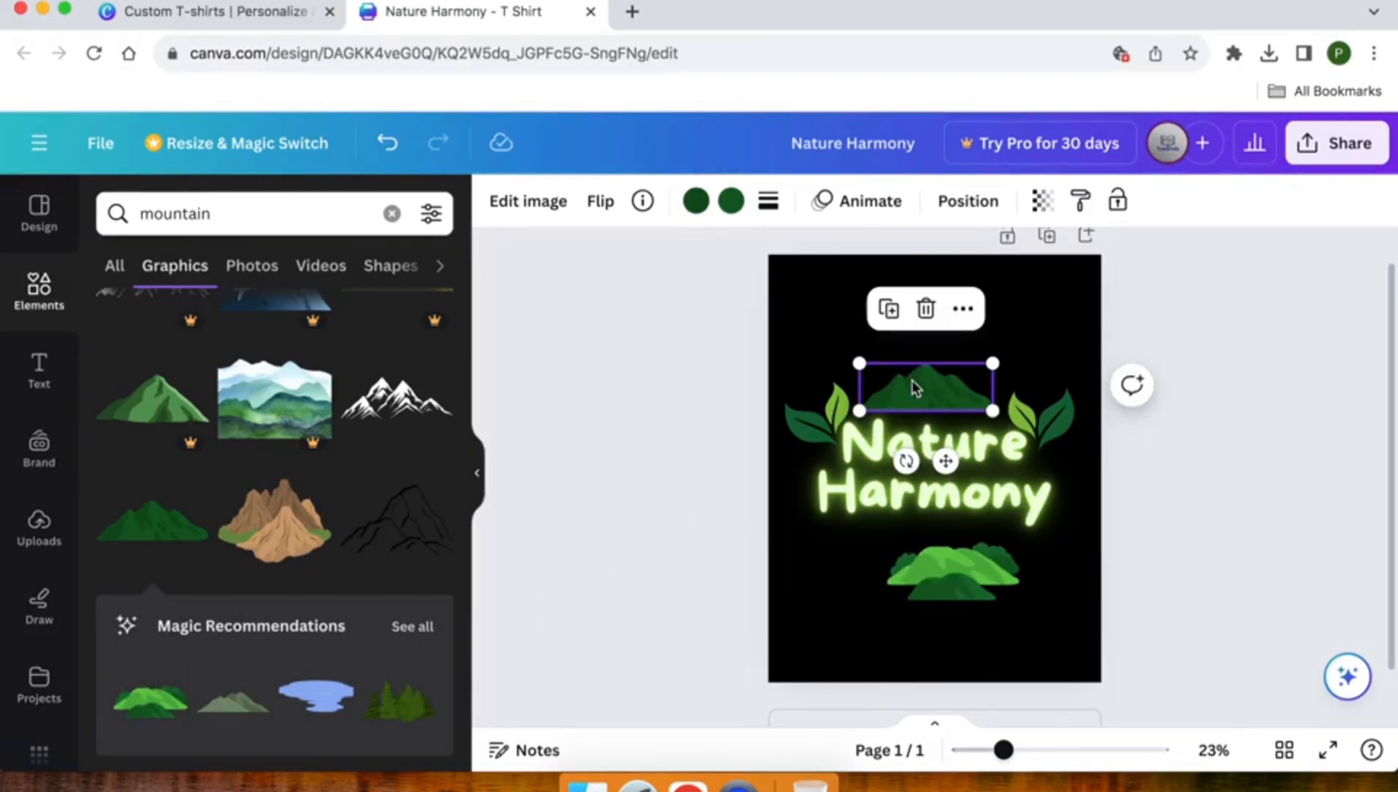
pyautogui.press('Delete')
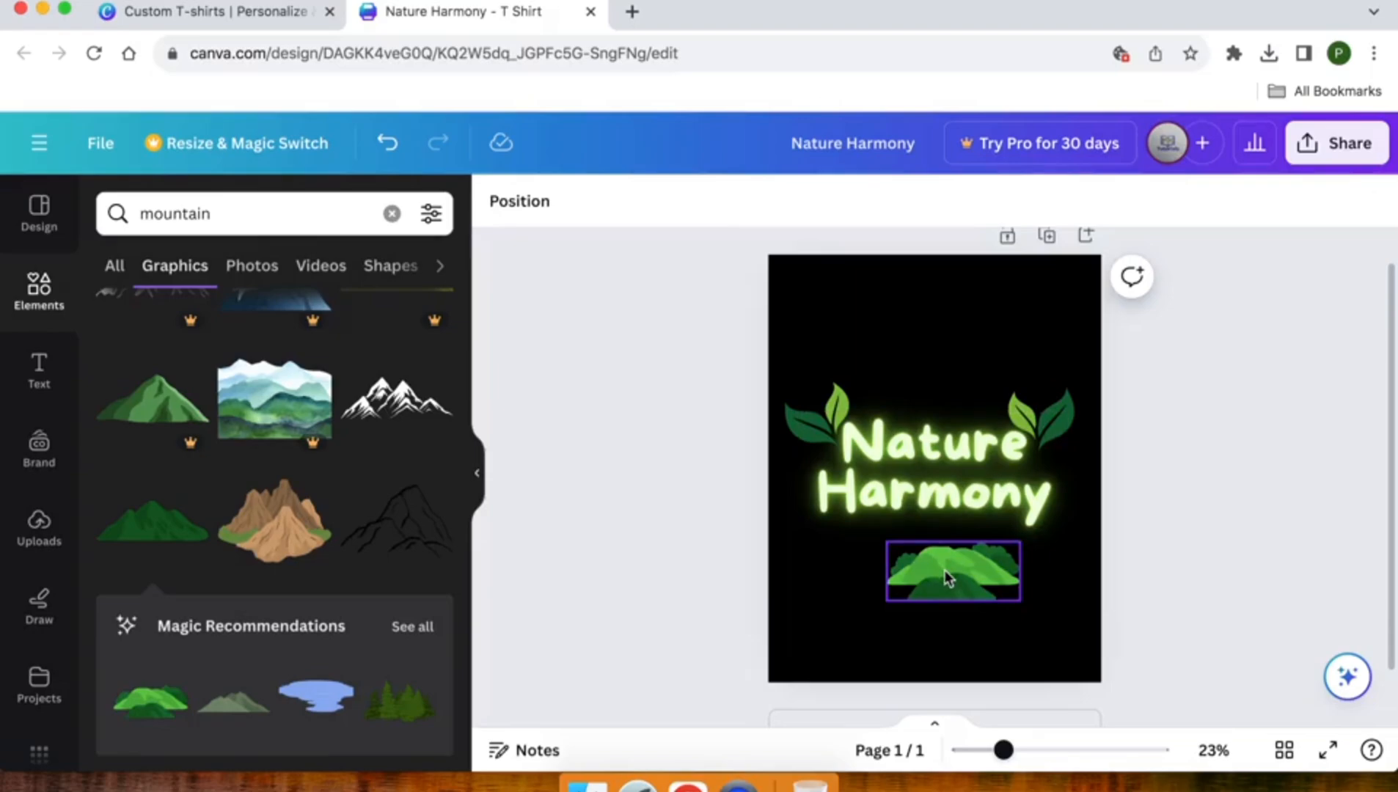
pyautogui.moveTo(946, 576); pyautogui.dragTo(926, 385)
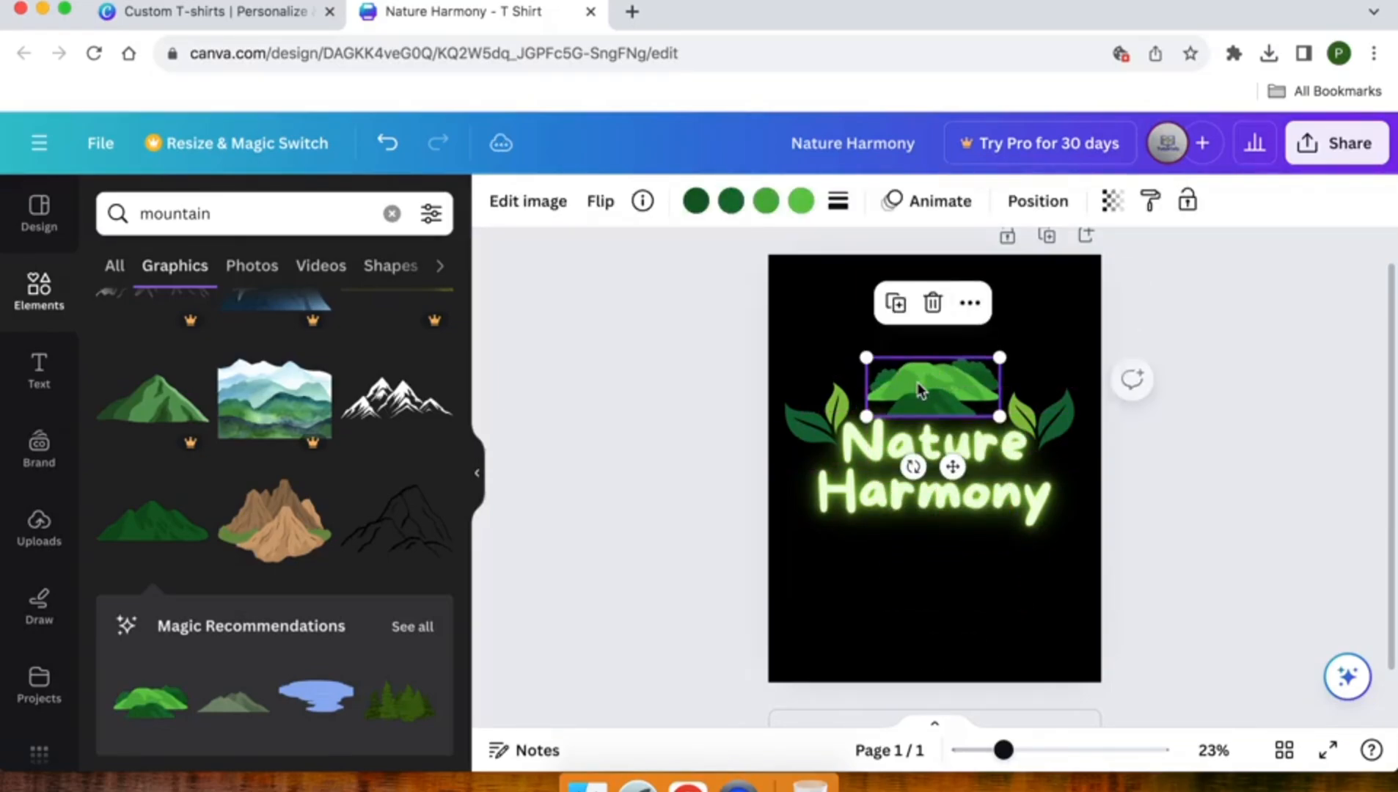
# - Recolour the hills graphic, setting its first colour to medium green and its second to the darkest green from the document colours
pyautogui.click(696, 201)
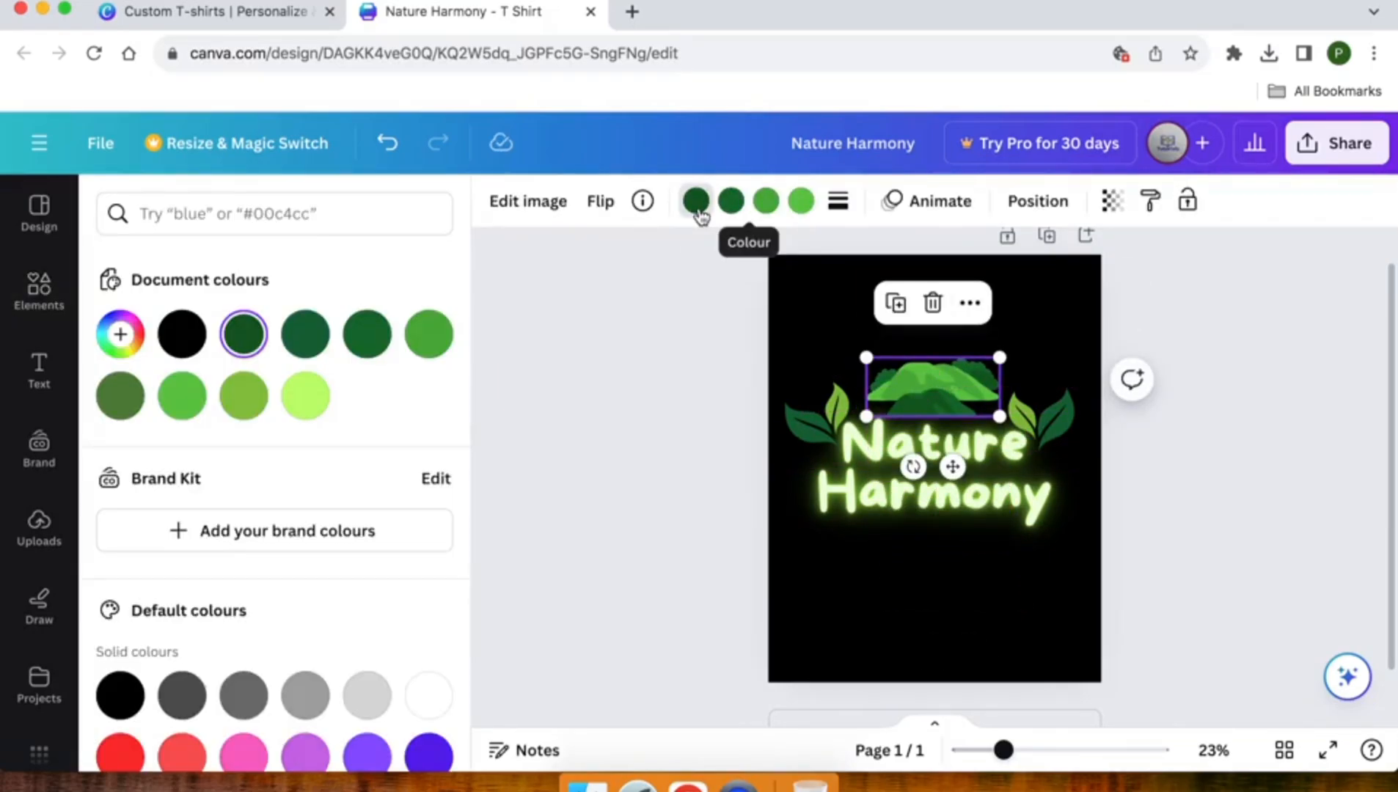
pyautogui.click(305, 400)
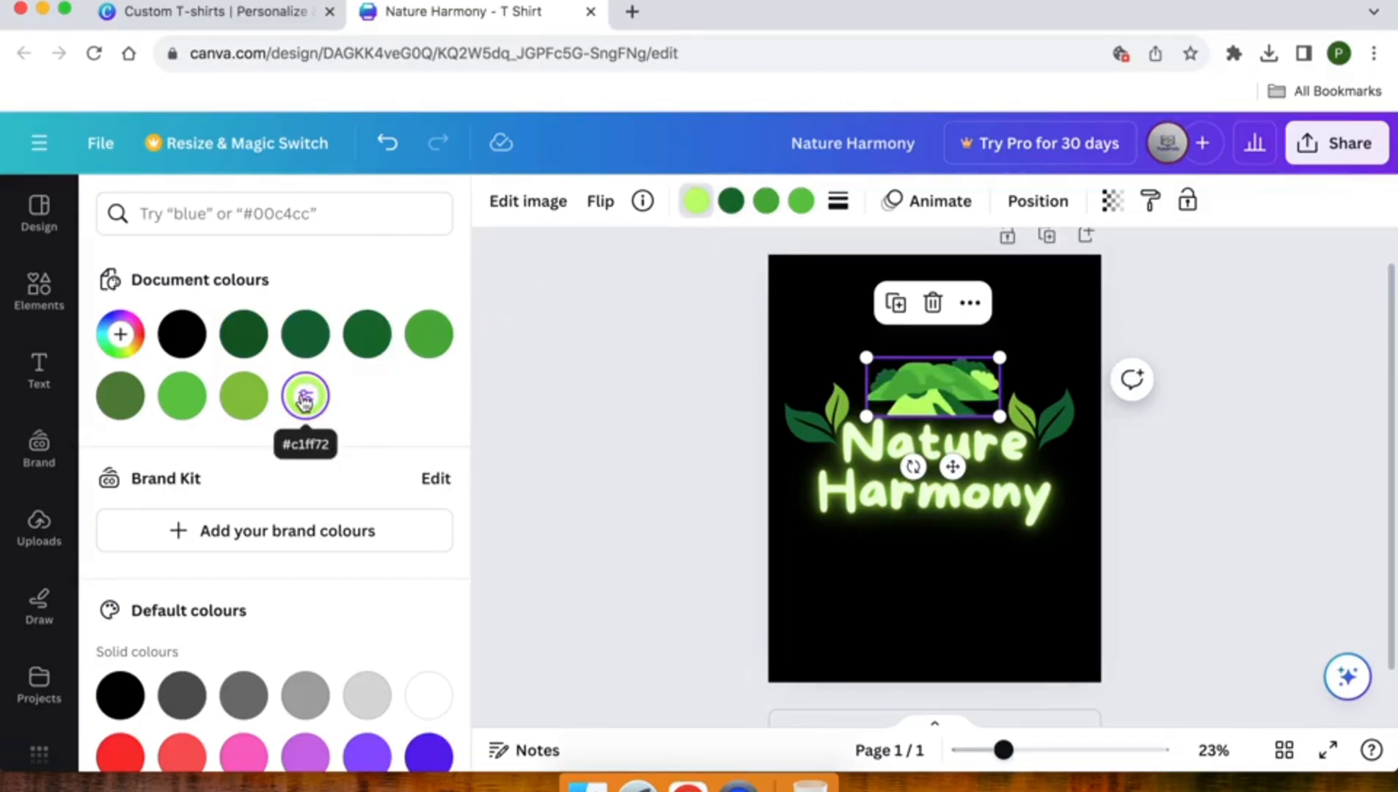
pyautogui.click(731, 204)
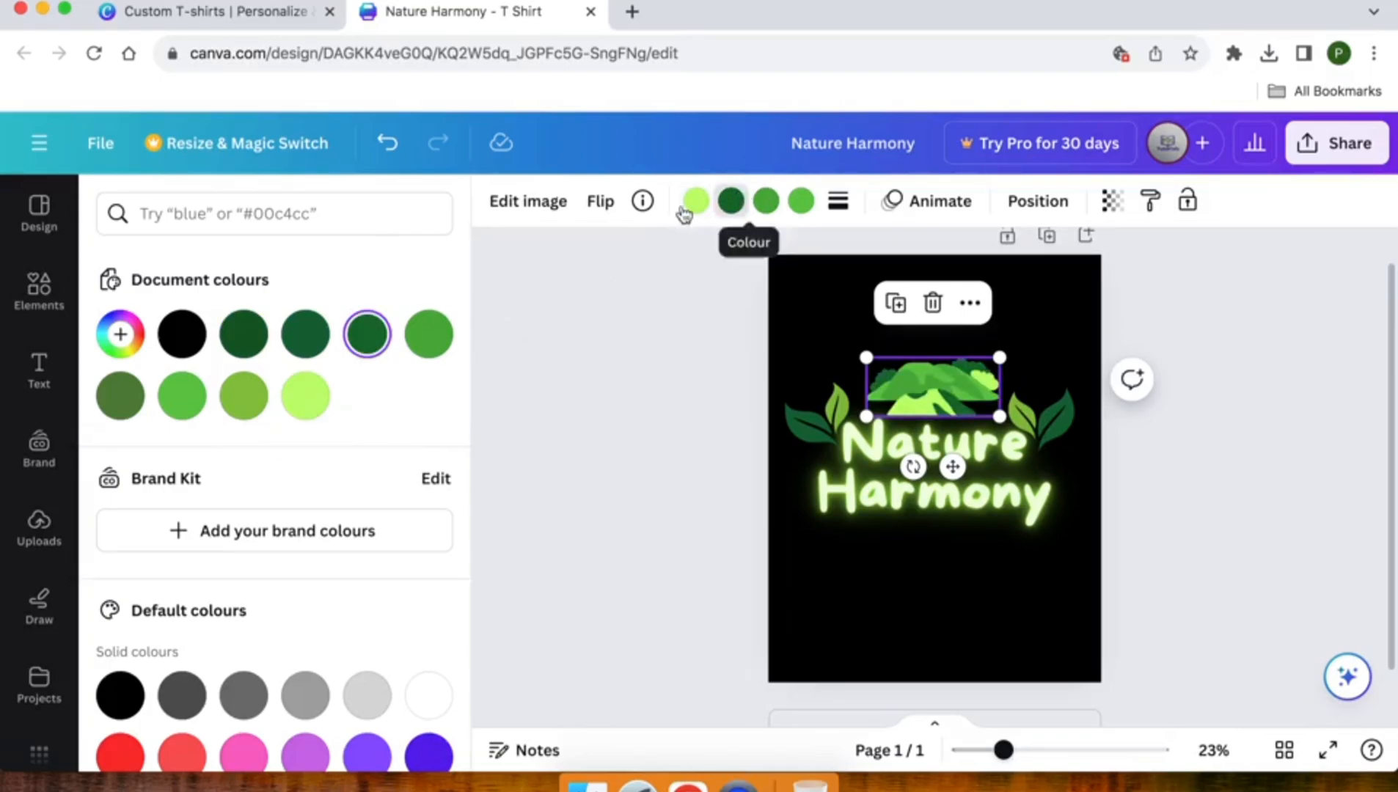
pyautogui.click(246, 346)
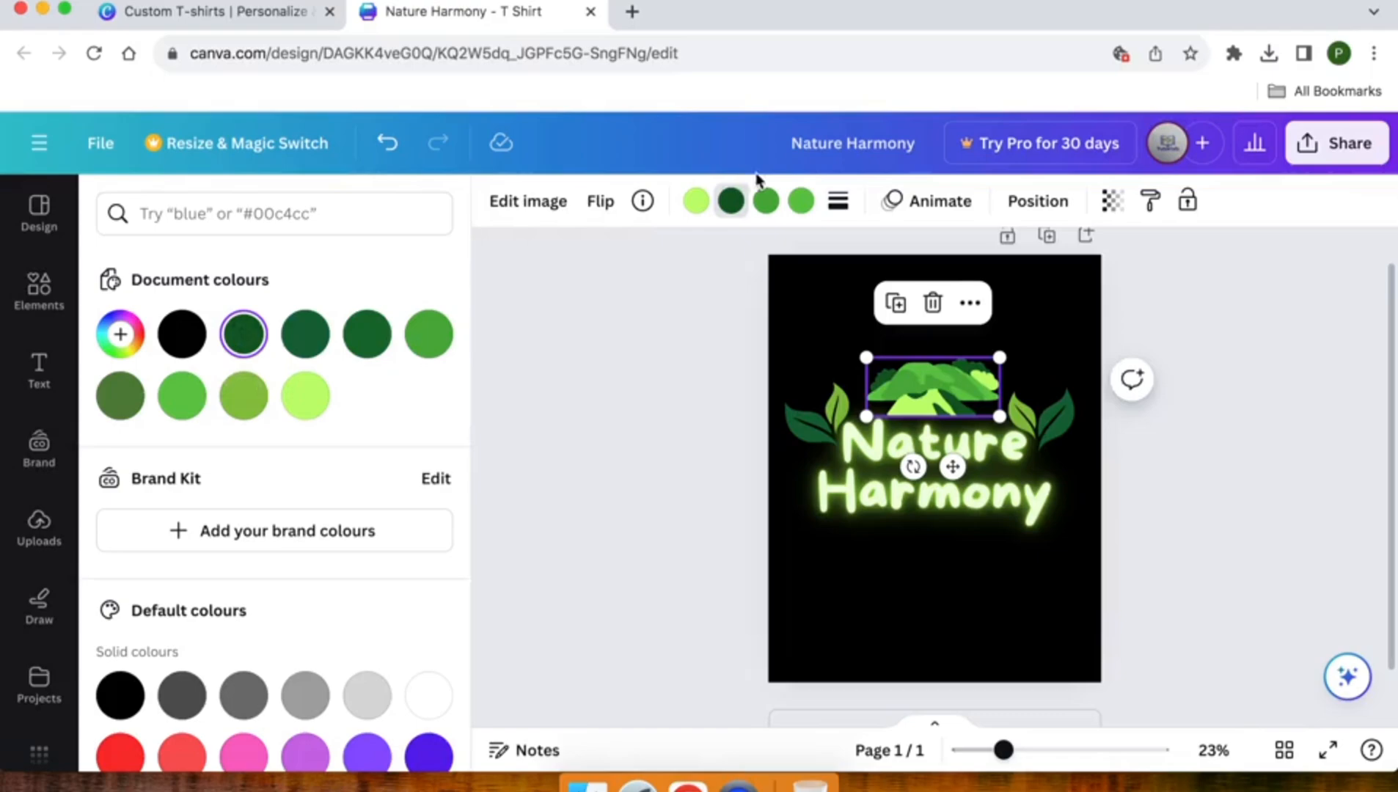
pyautogui.click(799, 202)
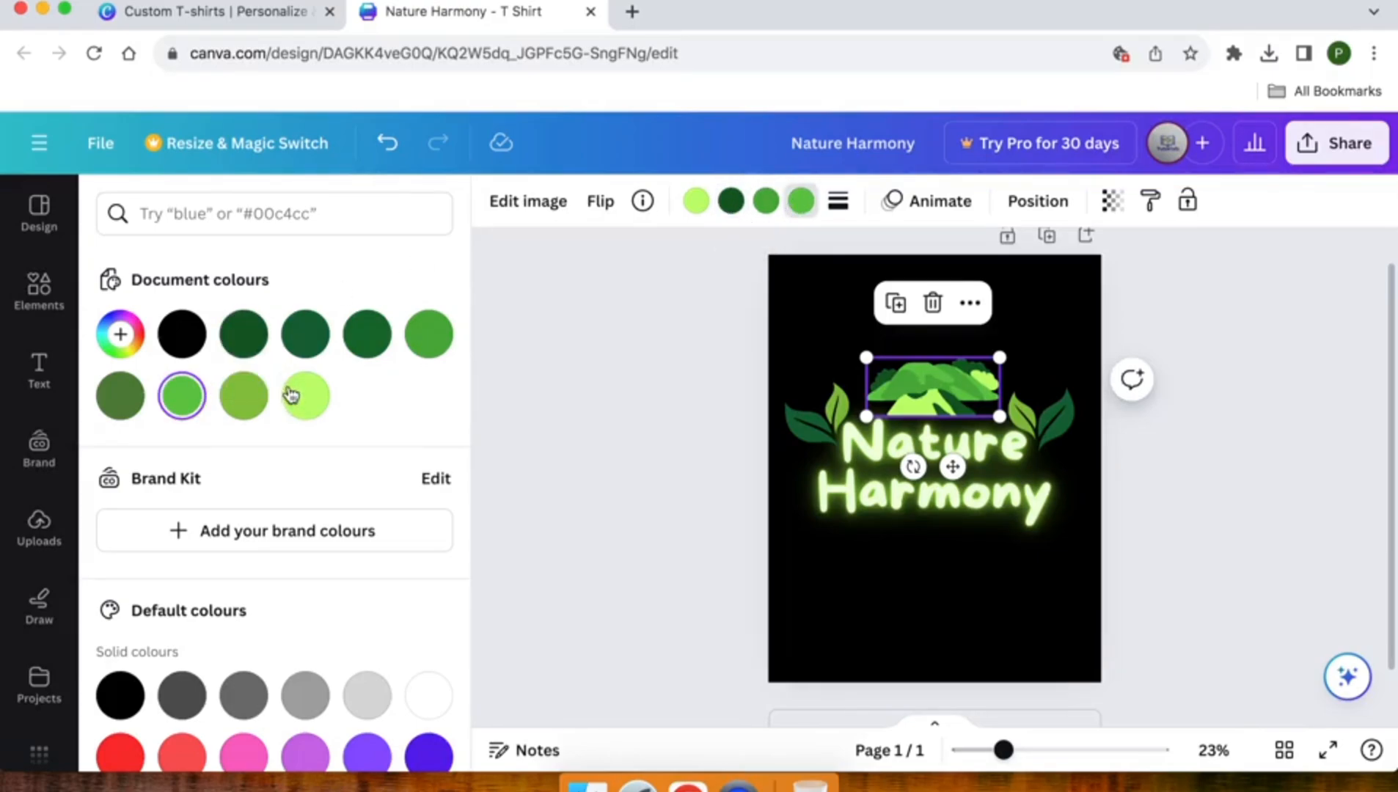
pyautogui.click(697, 201)
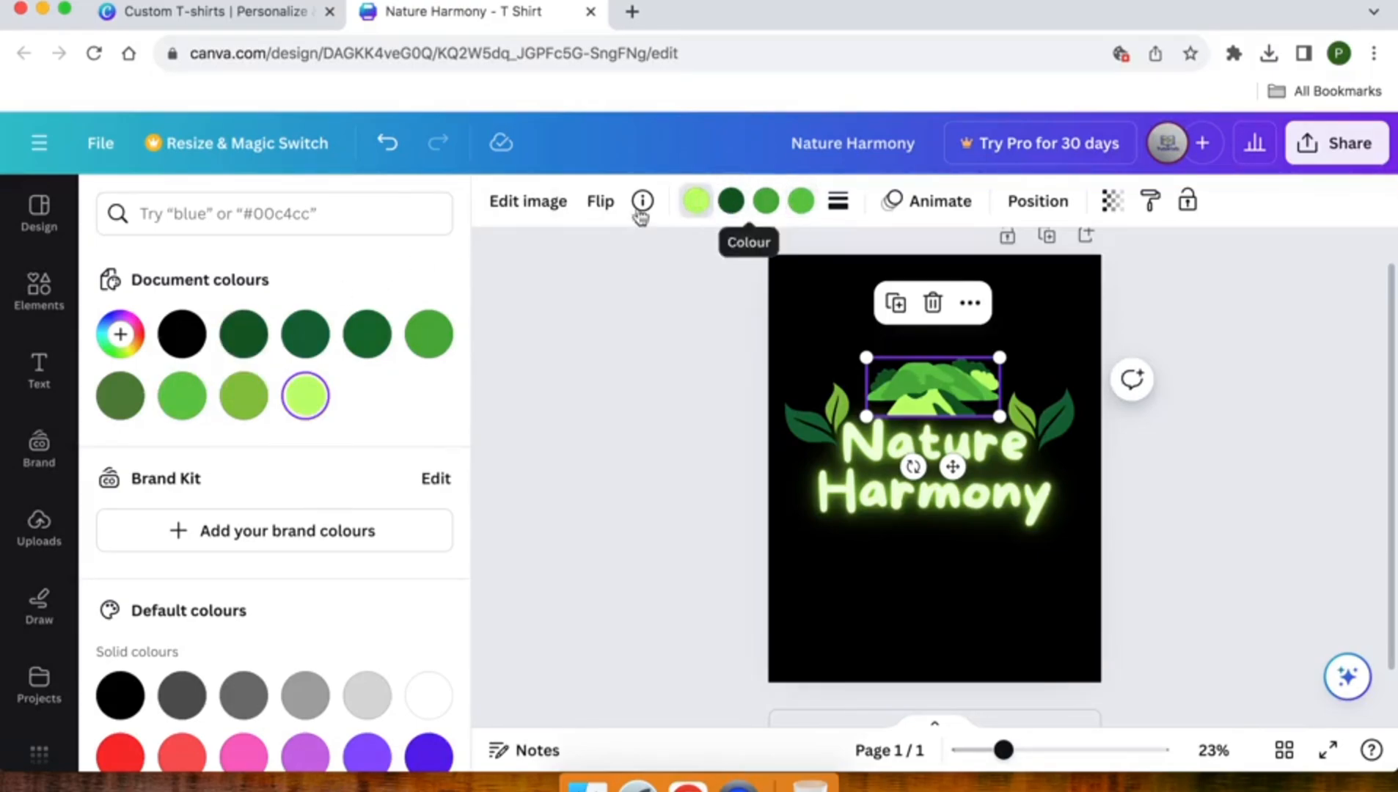
pyautogui.click(427, 334)
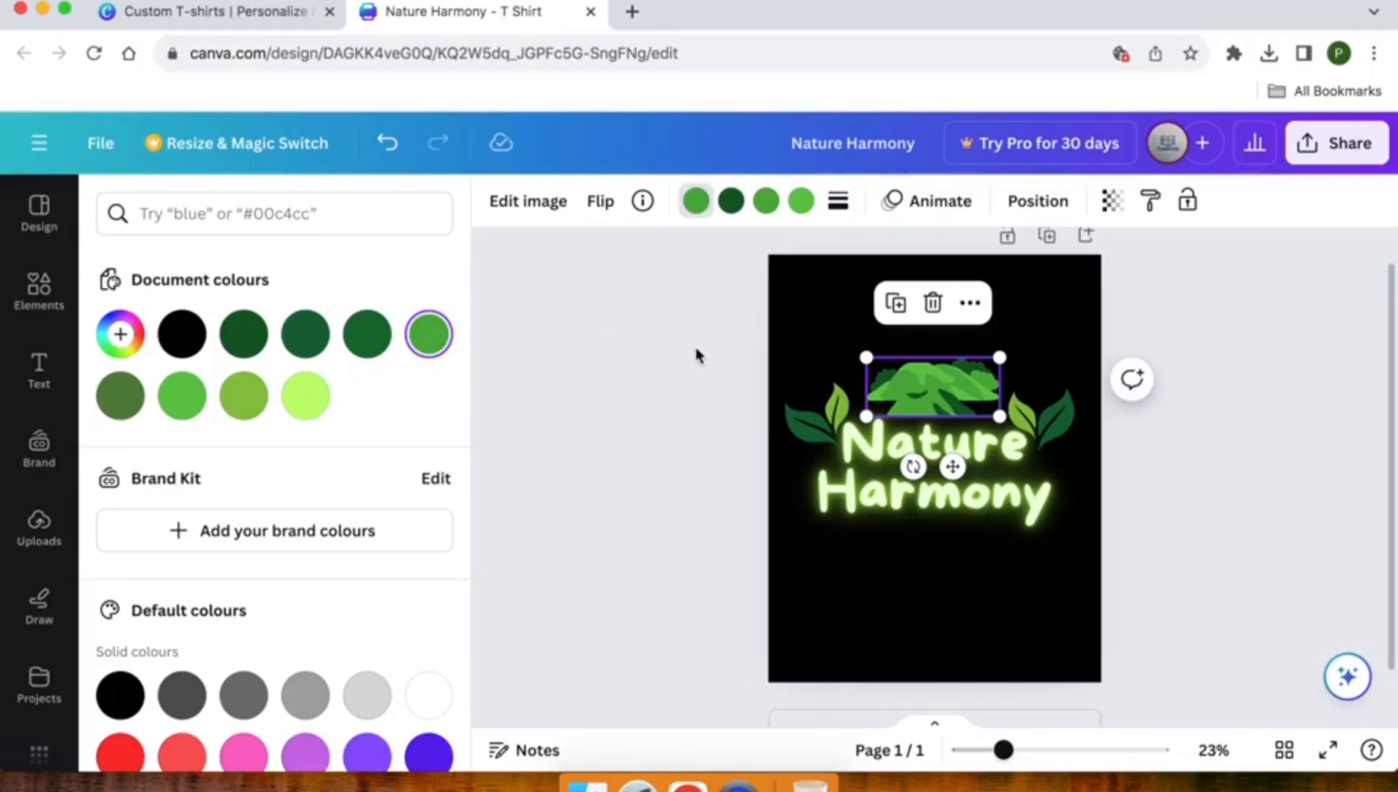
pyautogui.press('Escape')
pyautogui.press('Escape')
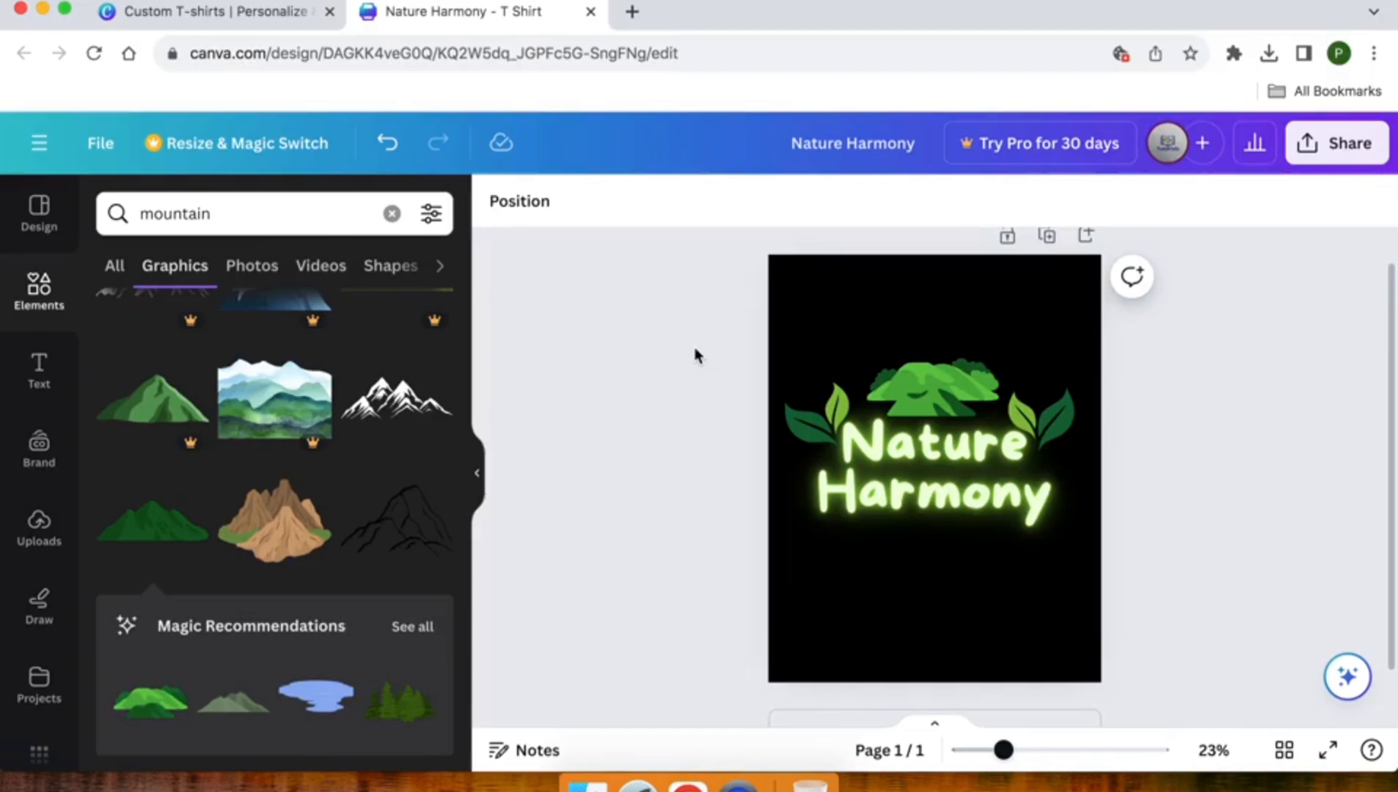
# - Search the graphics for "dots"
pyautogui.doubleClick(157, 215)
pyautogui.write('dots')
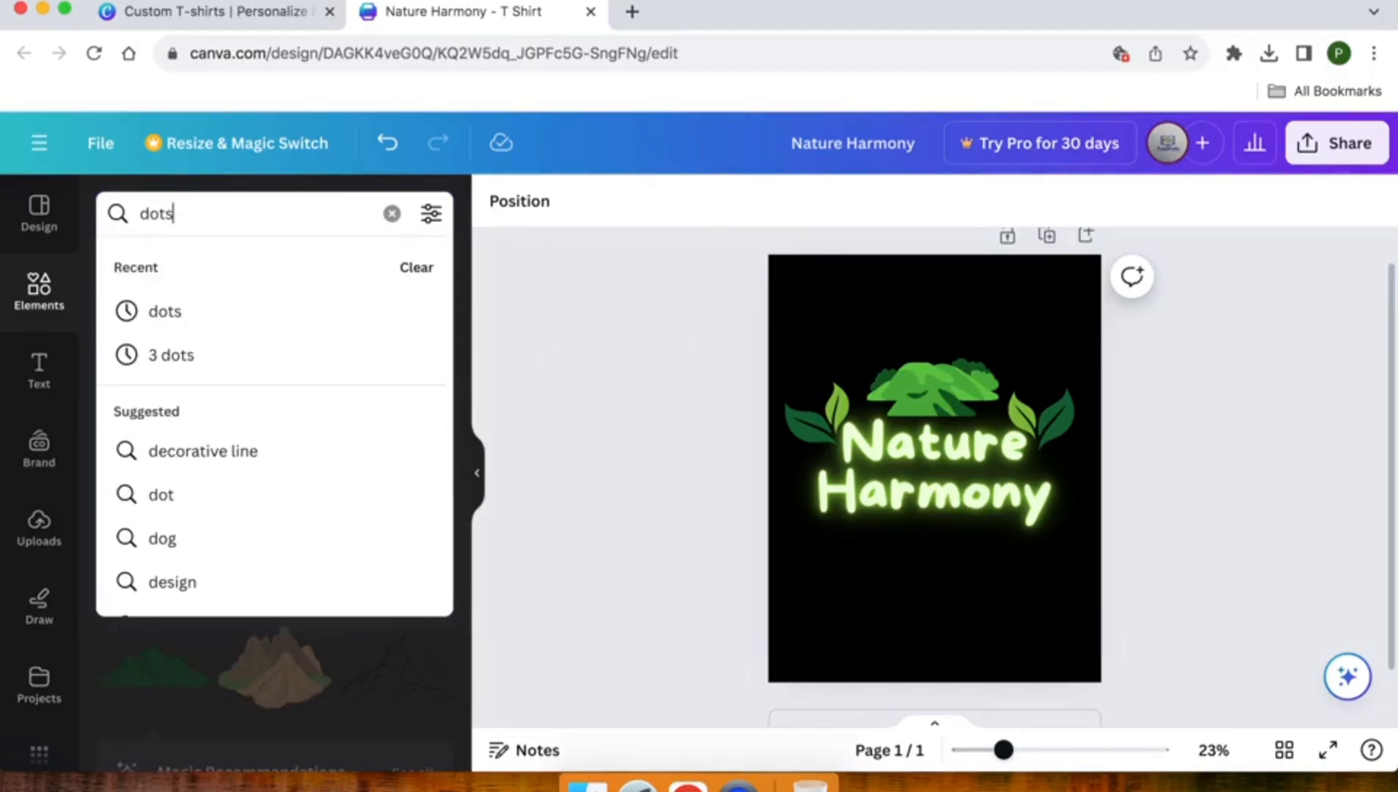
pyautogui.press('Return')
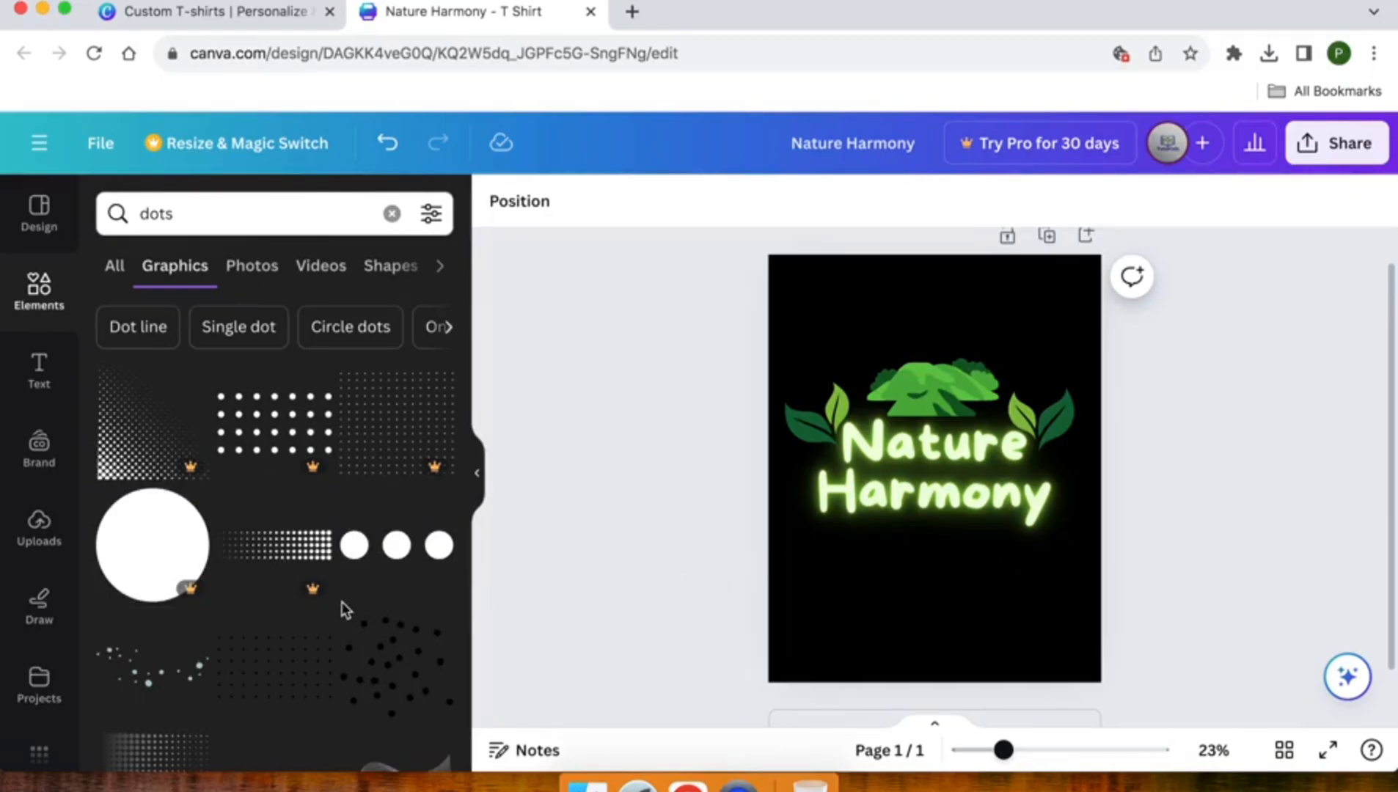
# - Add the free graphic of a single horizontal row of small white dots to the design
pyautogui.scroll(-5, 344, 609)
pyautogui.scroll(-3, 345, 609)
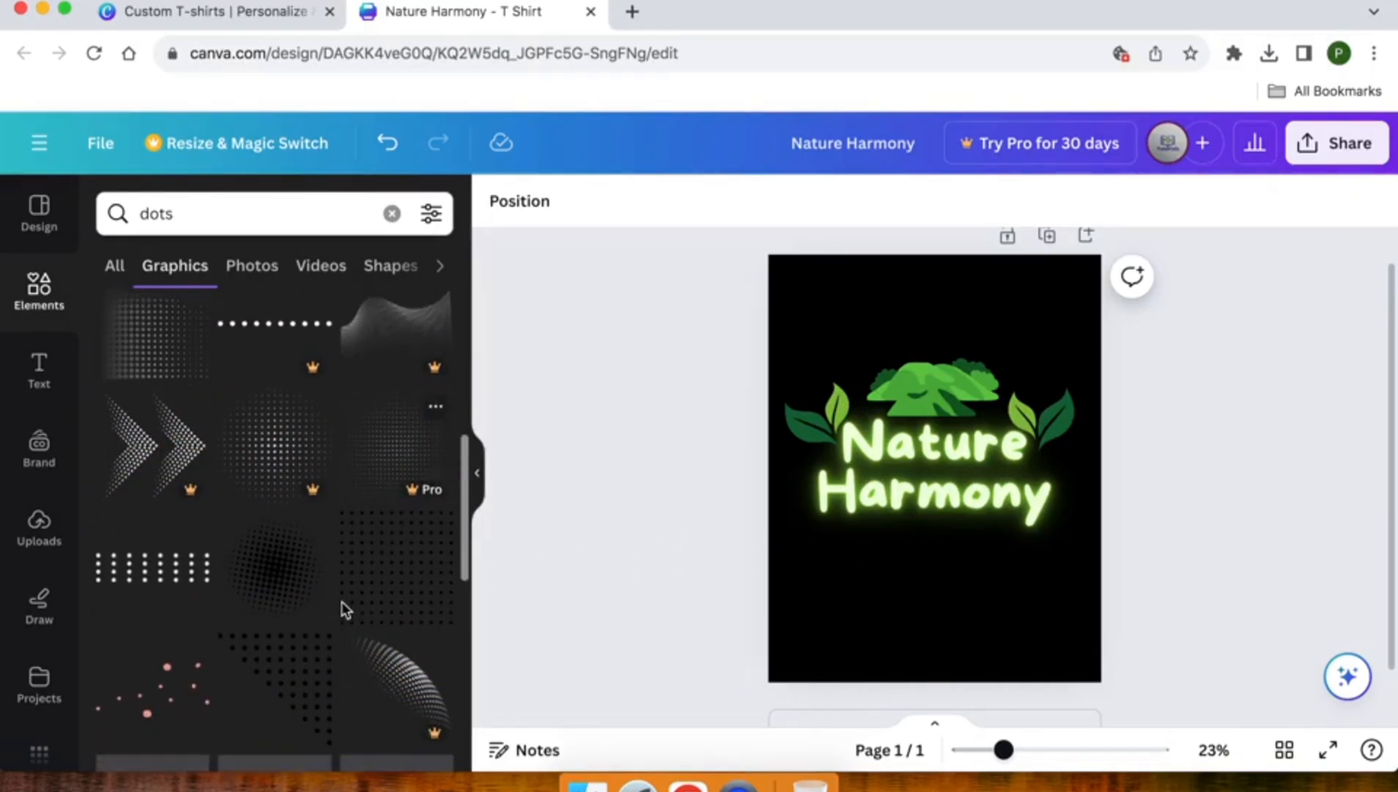
pyautogui.scroll(-10, 345, 609)
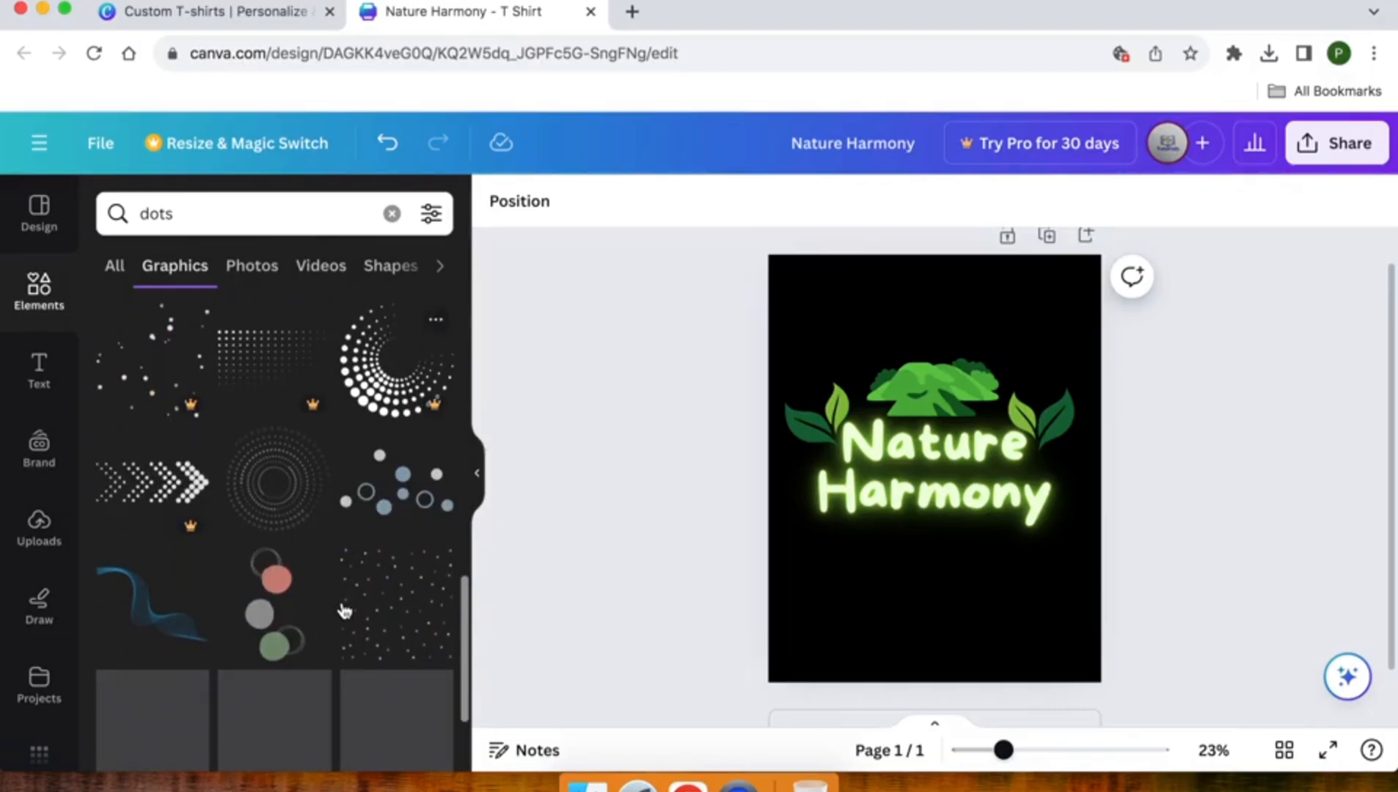
pyautogui.scroll(-5, 345, 611)
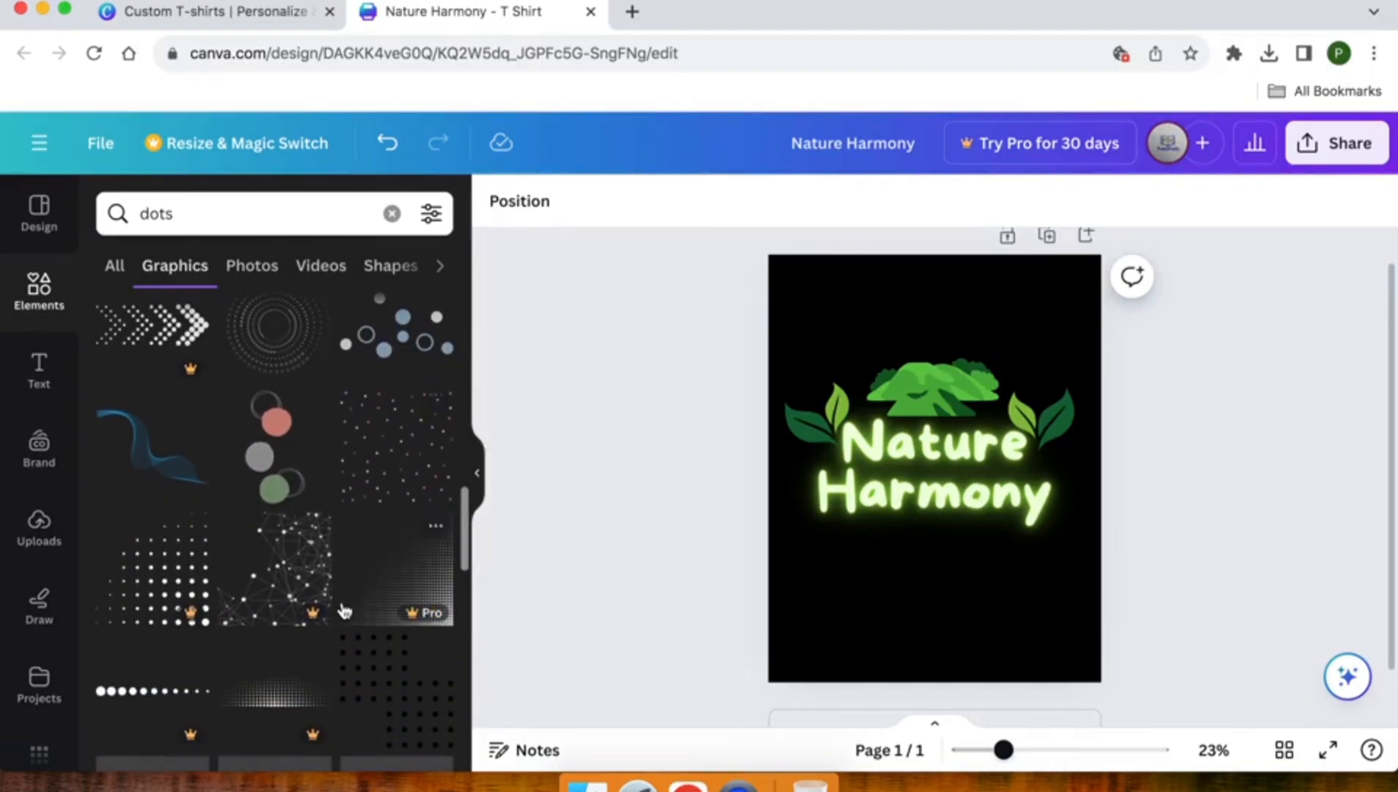
pyautogui.scroll(-7, 345, 611)
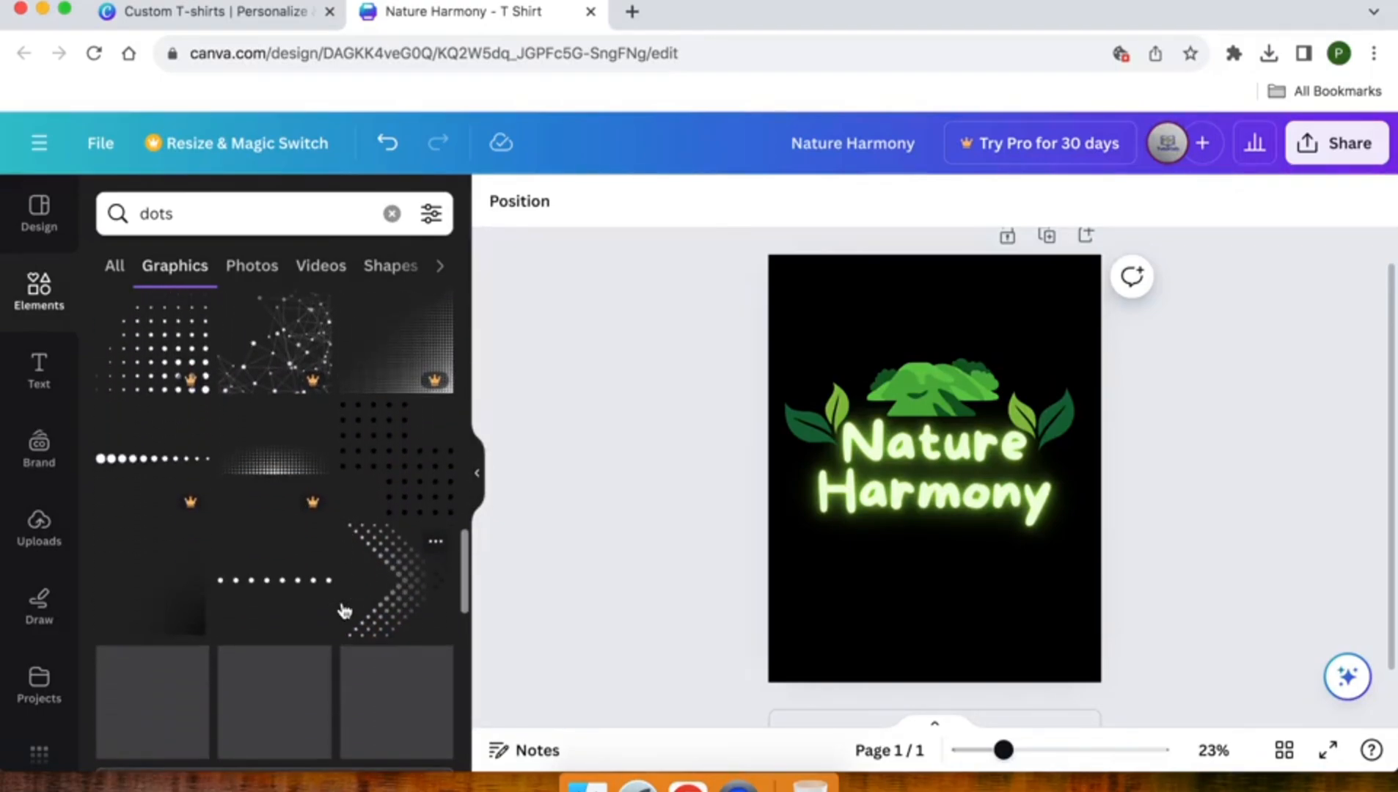
pyautogui.click(286, 600)
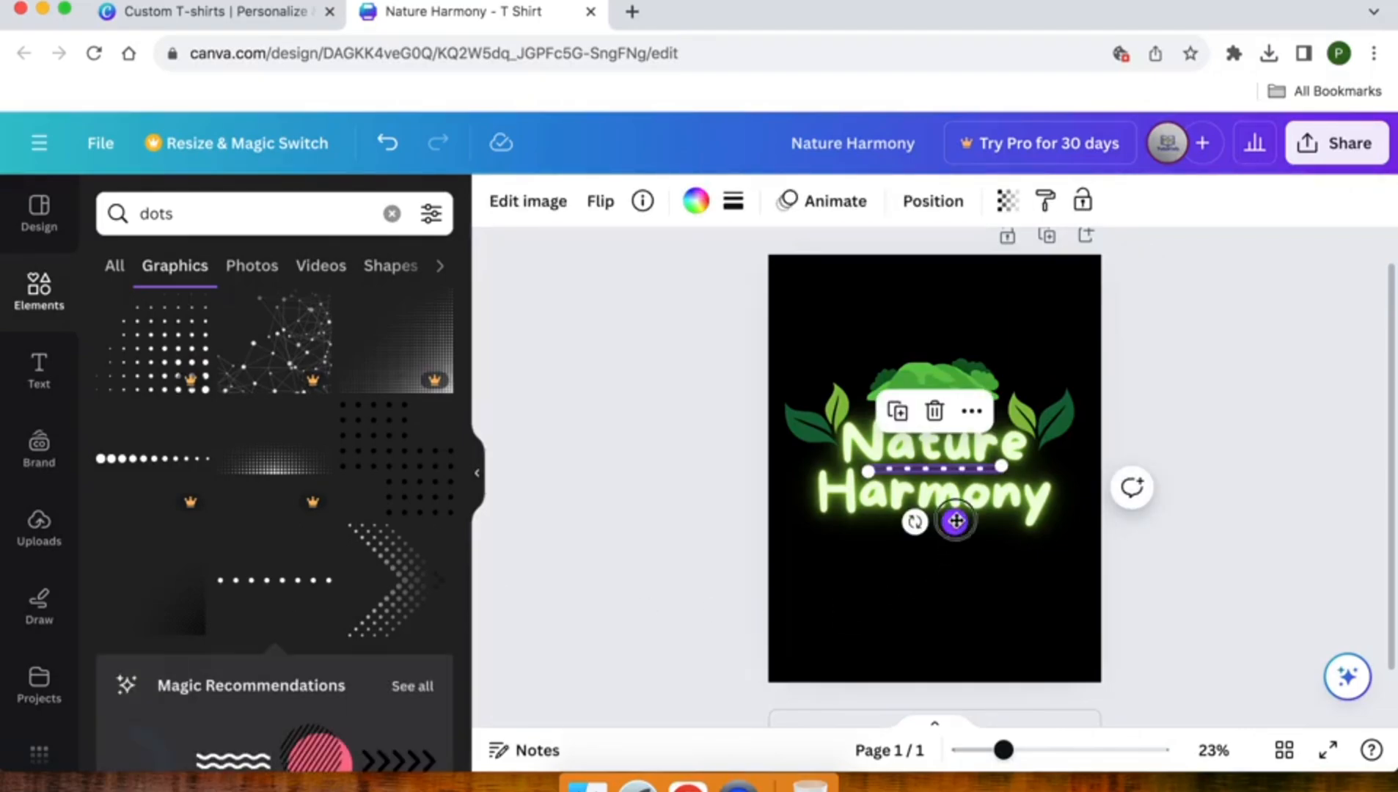
# - Place the dotted line just beneath "Harmony" and lengthen it to start under the "H" and end near the "y"
pyautogui.moveTo(953, 522); pyautogui.dragTo(972, 579)
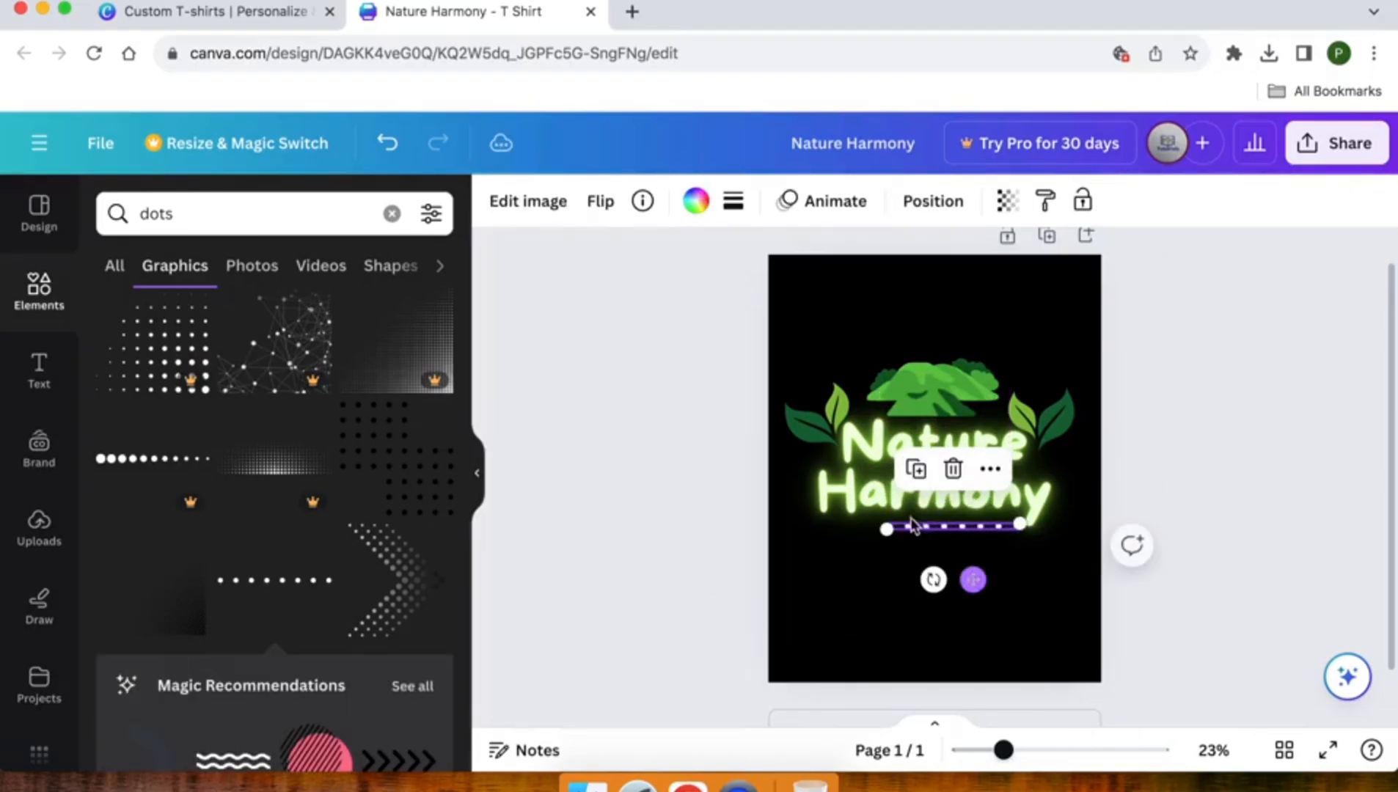
pyautogui.moveTo(887, 530); pyautogui.dragTo(821, 531)
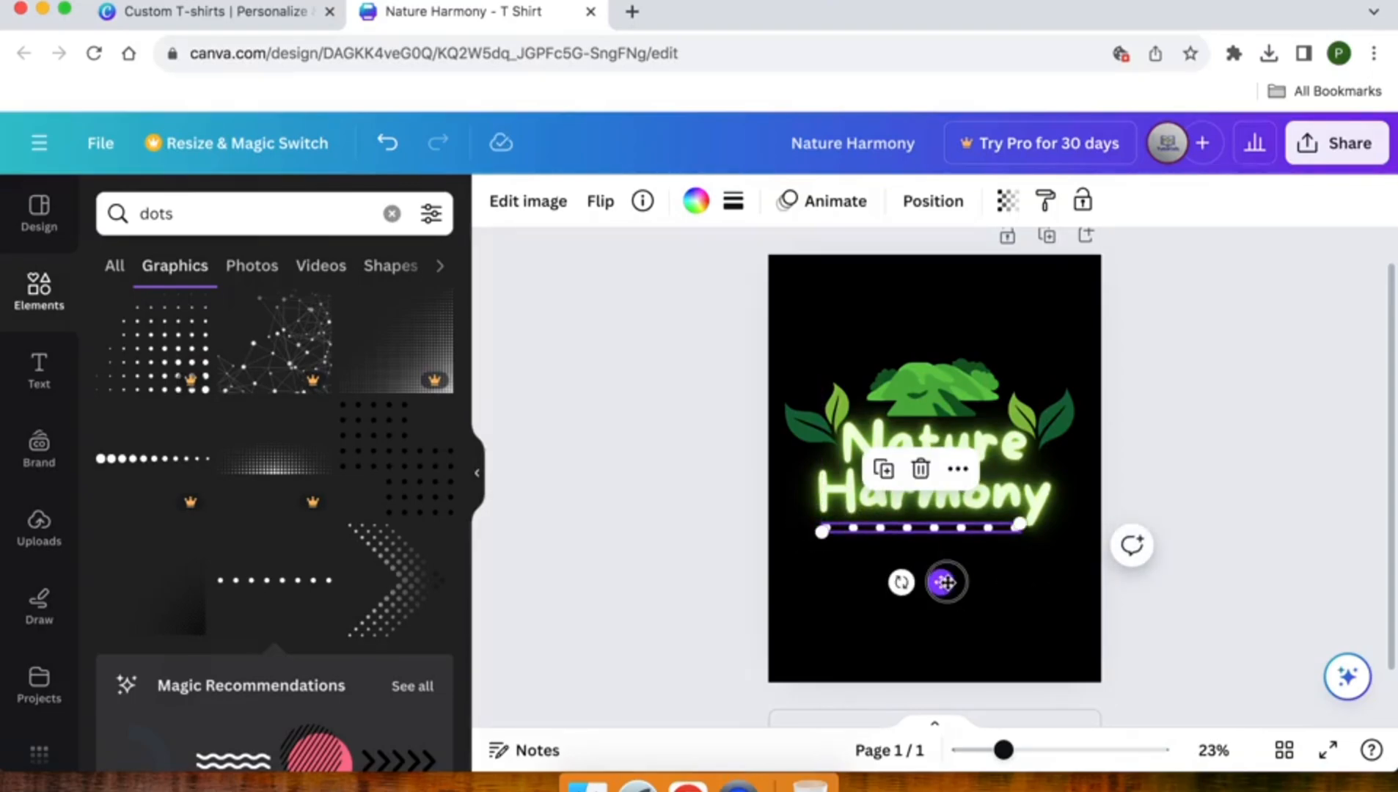
pyautogui.moveTo(941, 583); pyautogui.dragTo(944, 576)
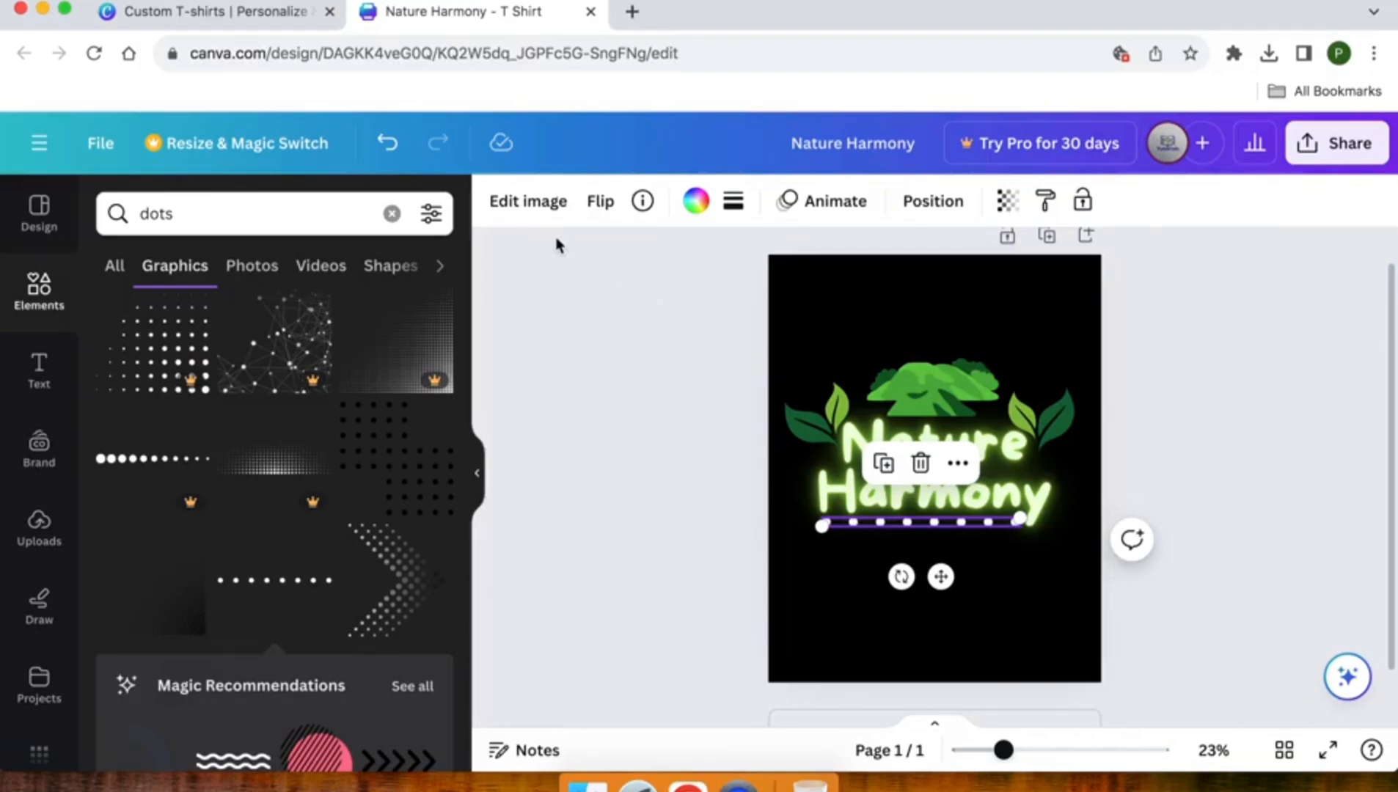
# - Recolour the dotted line under "Harmony" with the bright green from the document colours and deselect it
pyautogui.click(697, 207)
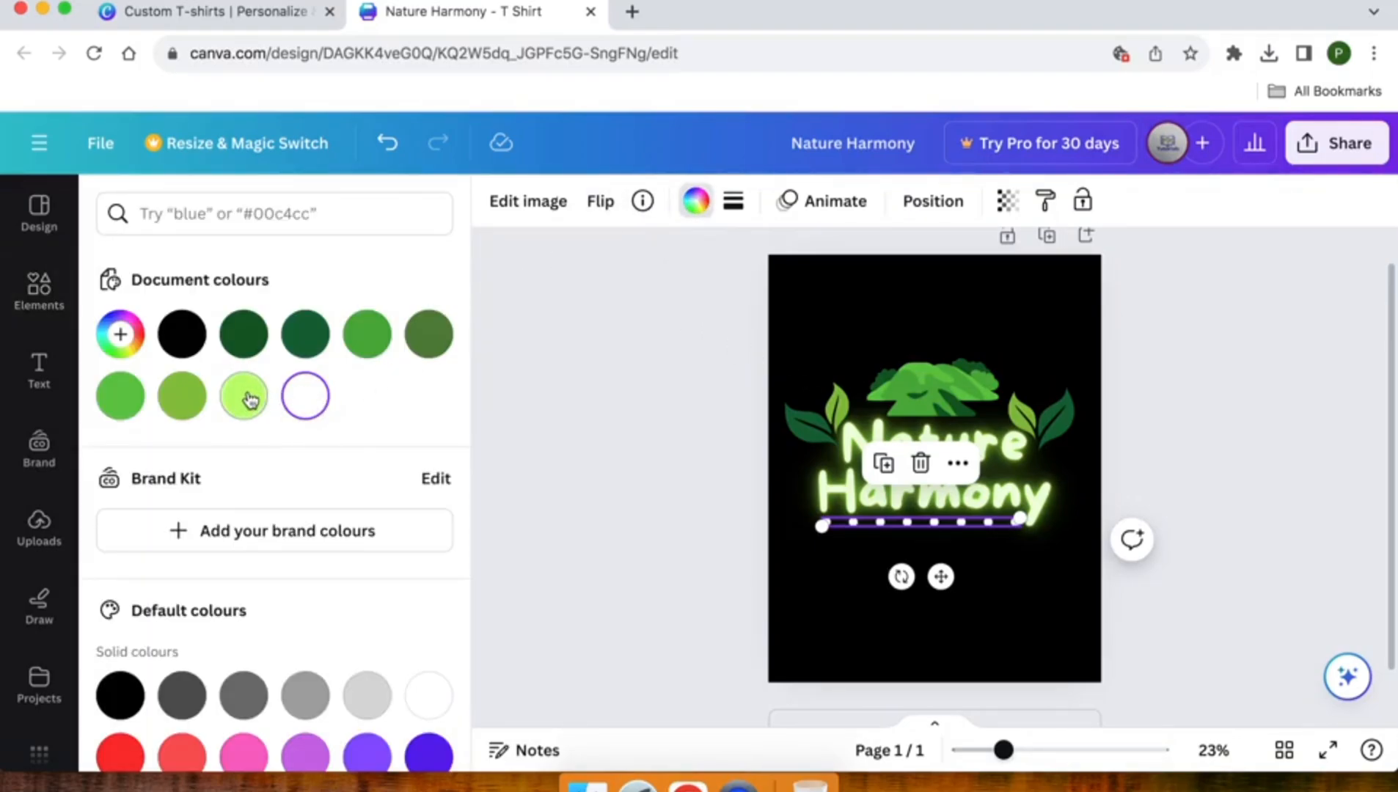
pyautogui.click(368, 334)
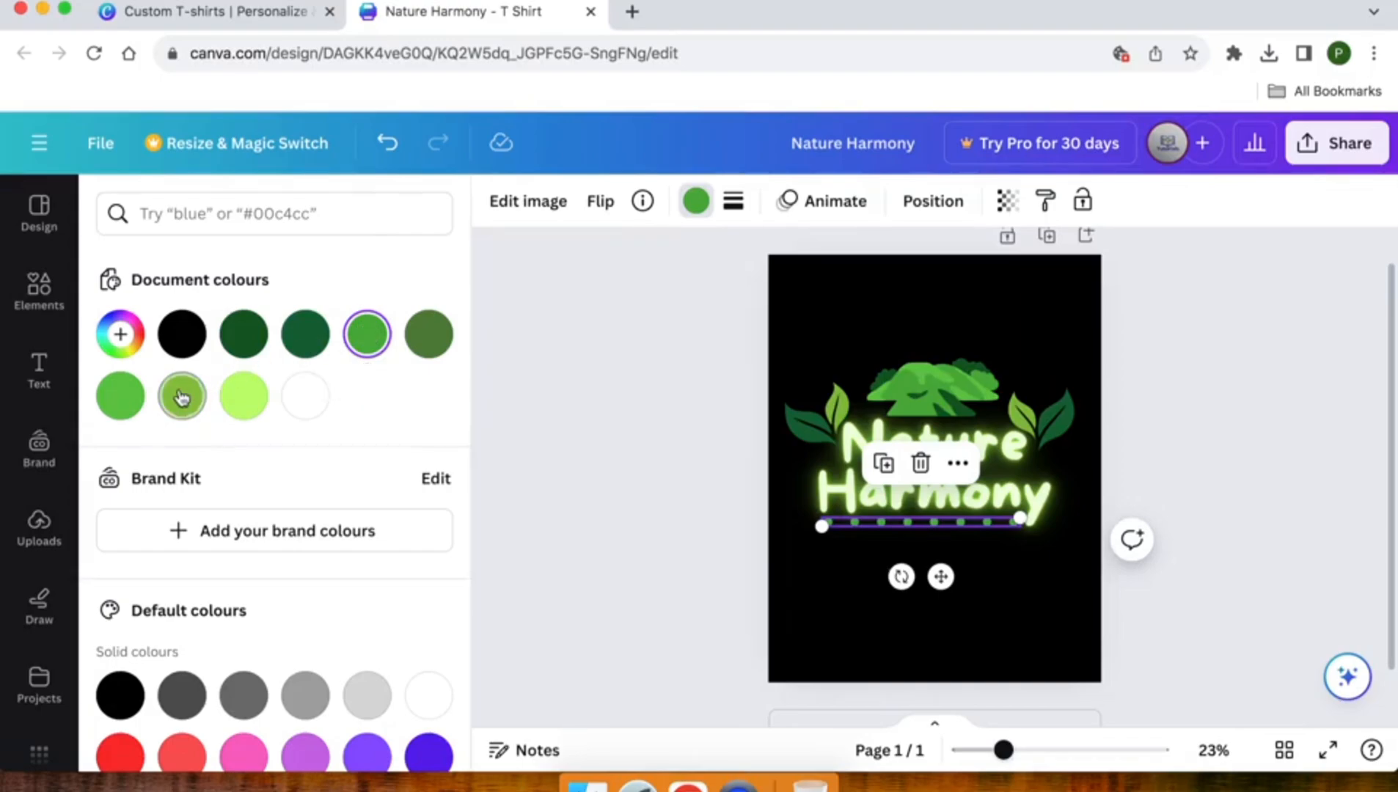
pyautogui.click(241, 396)
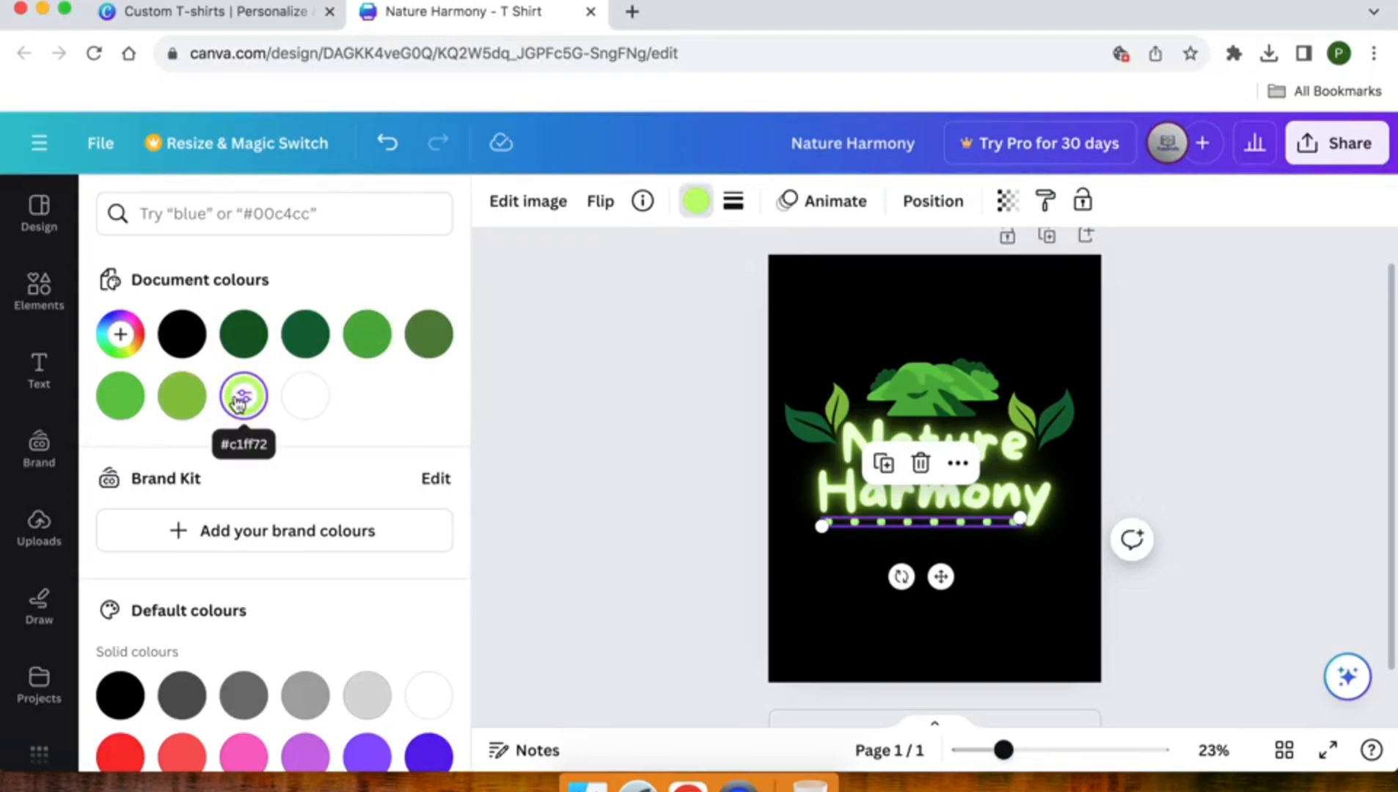
pyautogui.click(119, 394)
pyautogui.click(593, 443)
pyautogui.click(594, 449)
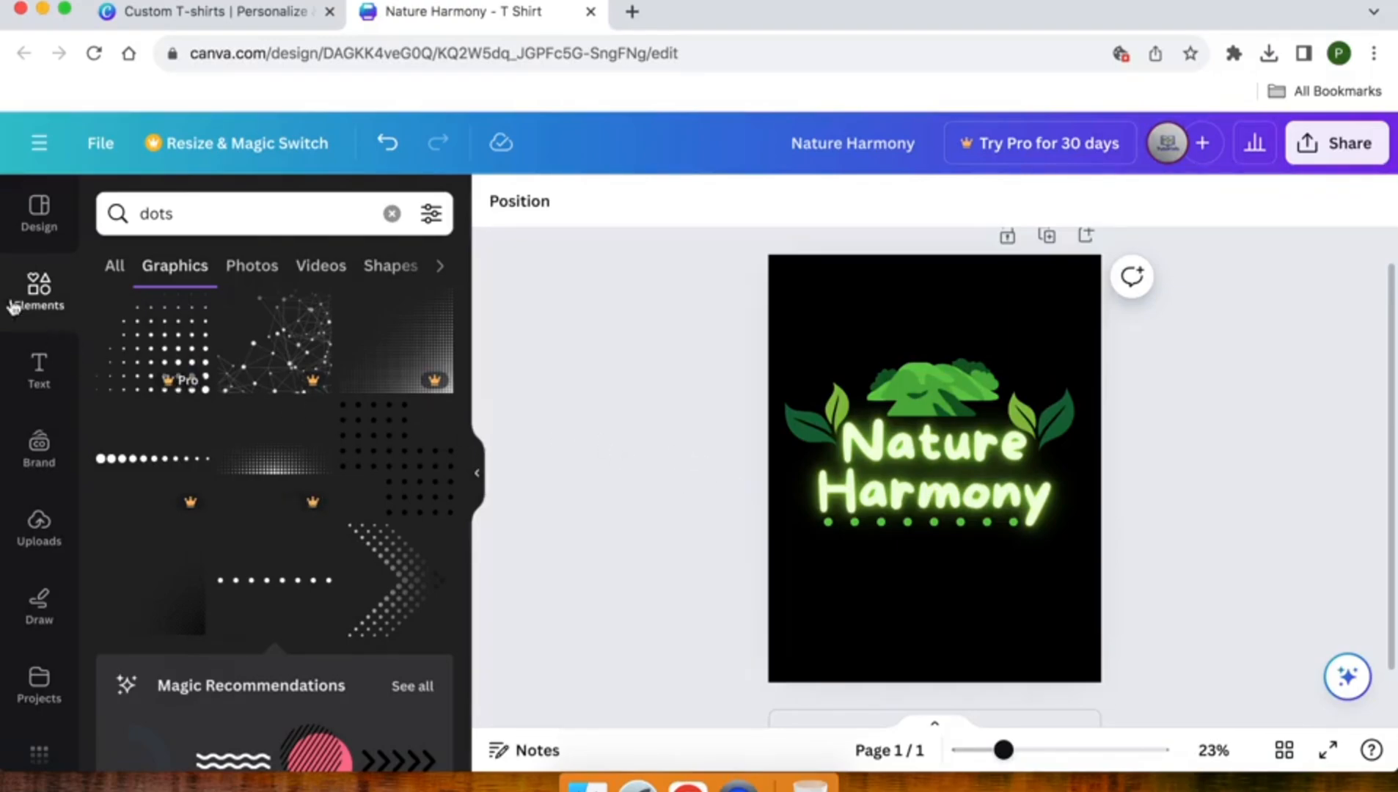
# - Show the T-shirt templates and add a second page below the "Nature Harmony" design
pyautogui.click(34, 232)
pyautogui.scroll(-2, 717, 446)
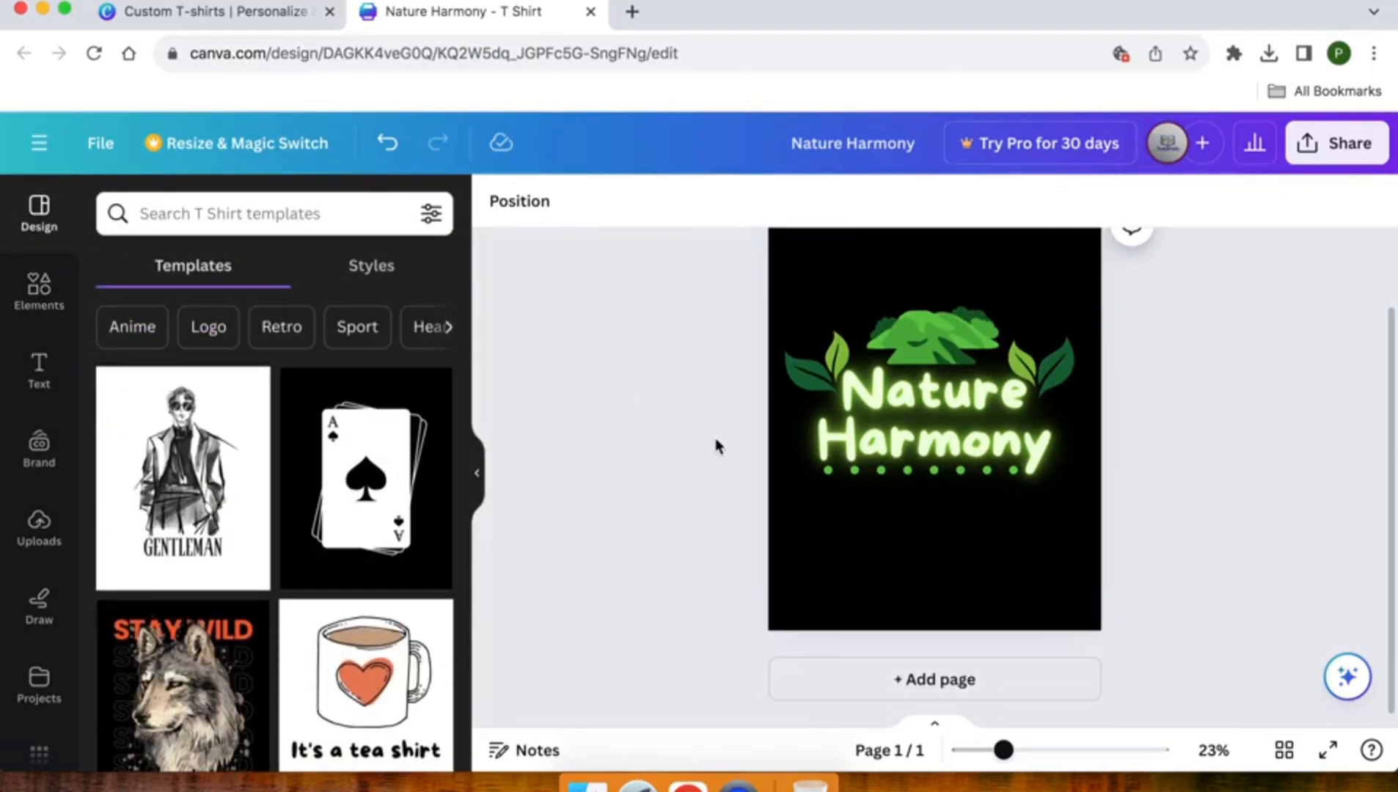
pyautogui.click(867, 669)
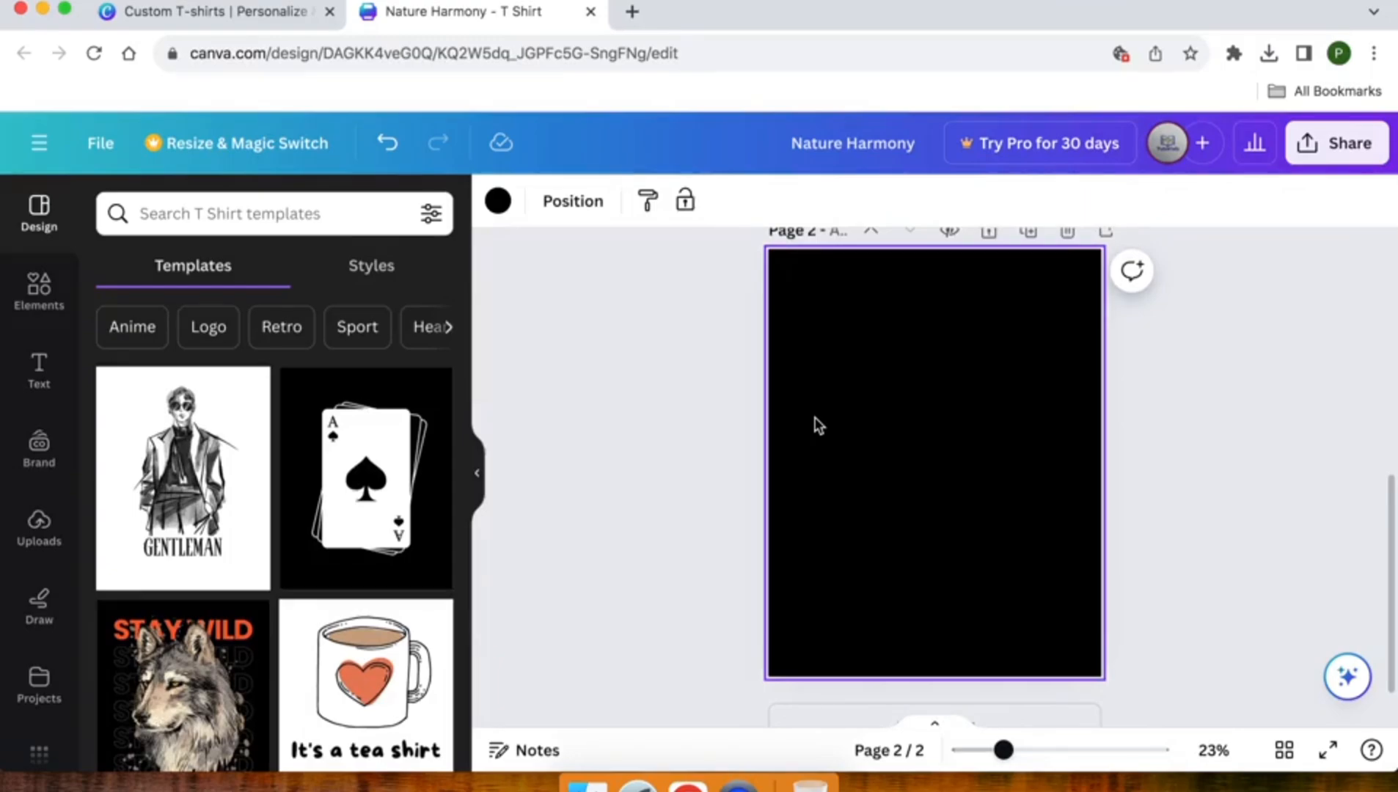
# - Apply the black "Stop Stopping Yourself" quote template to page 2
pyautogui.scroll(-10, 268, 546)
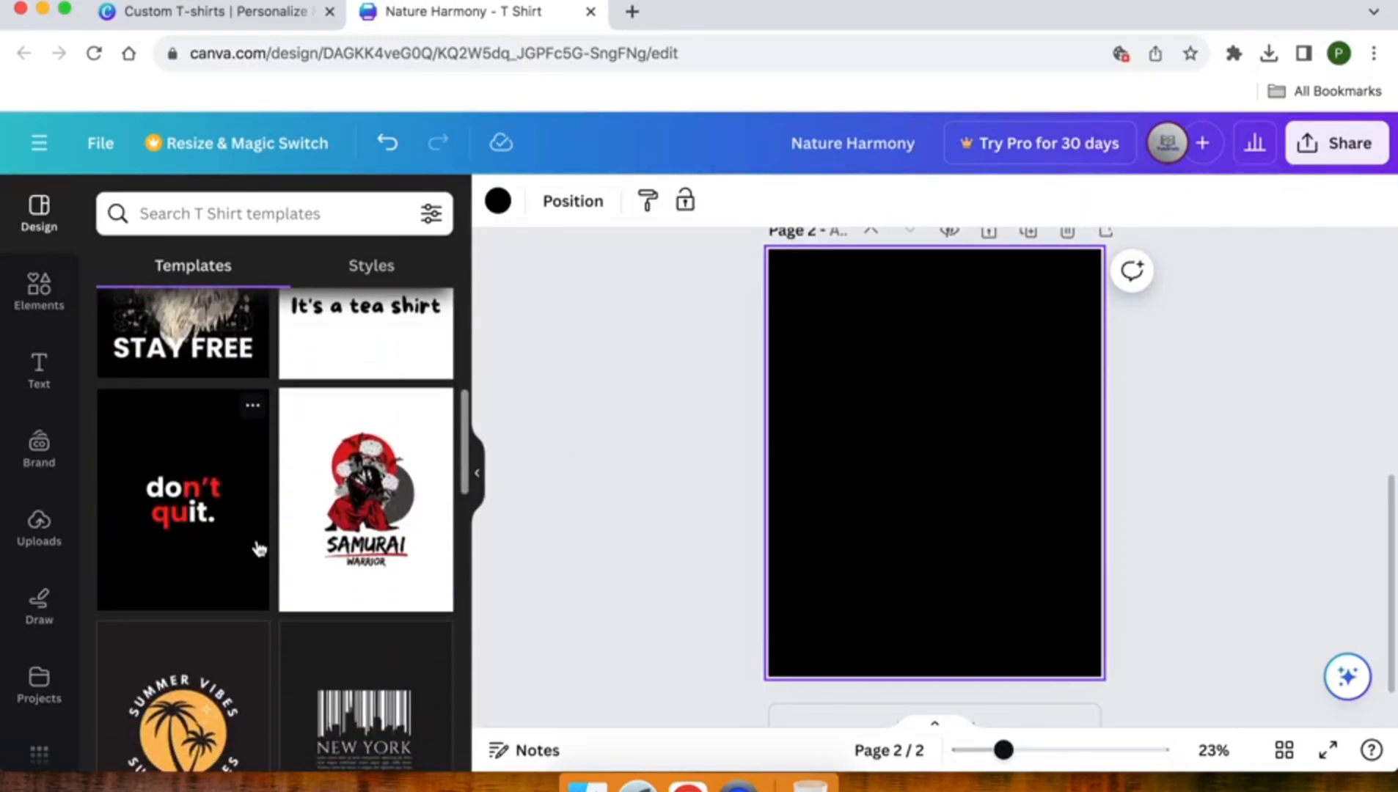
pyautogui.scroll(-6, 258, 548)
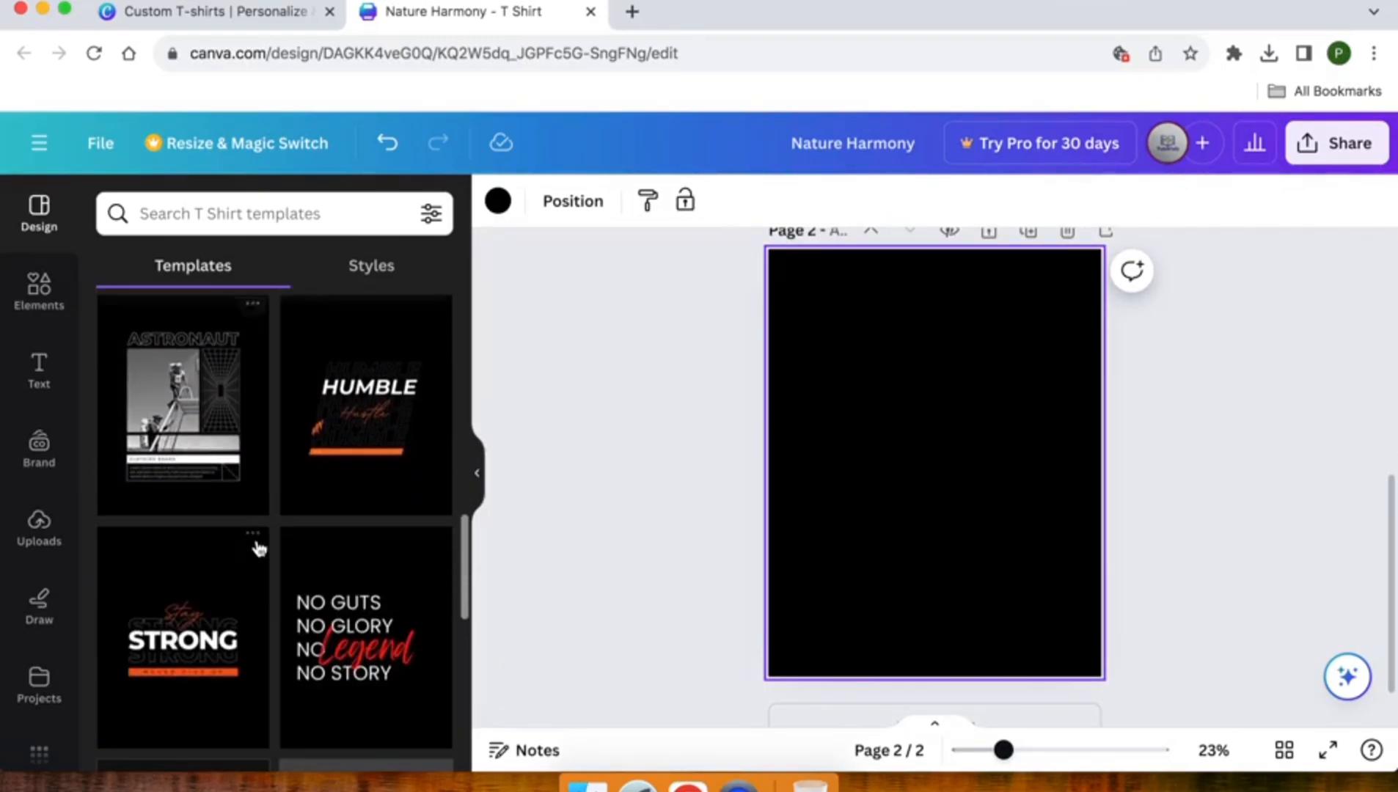
pyautogui.scroll(-5, 258, 549)
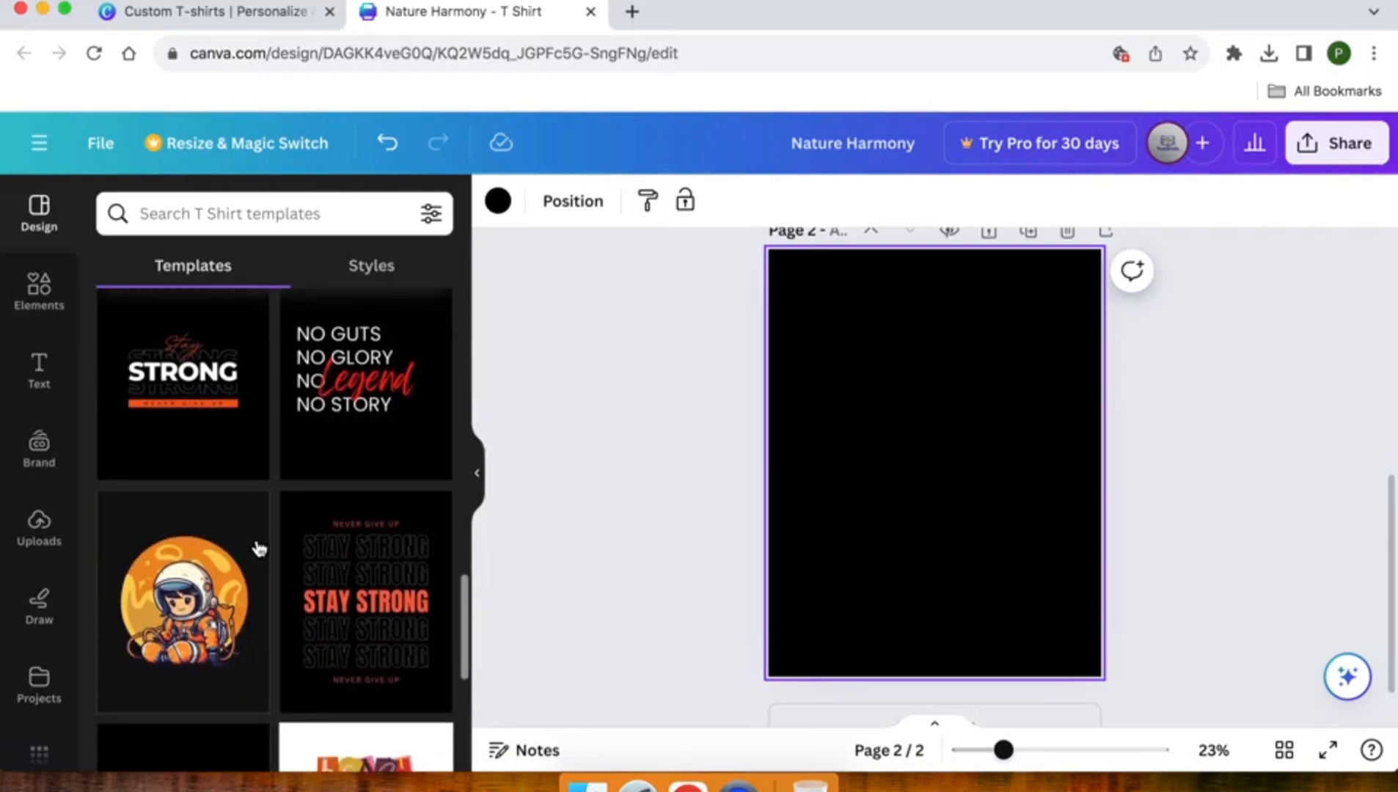
pyautogui.scroll(-8, 258, 549)
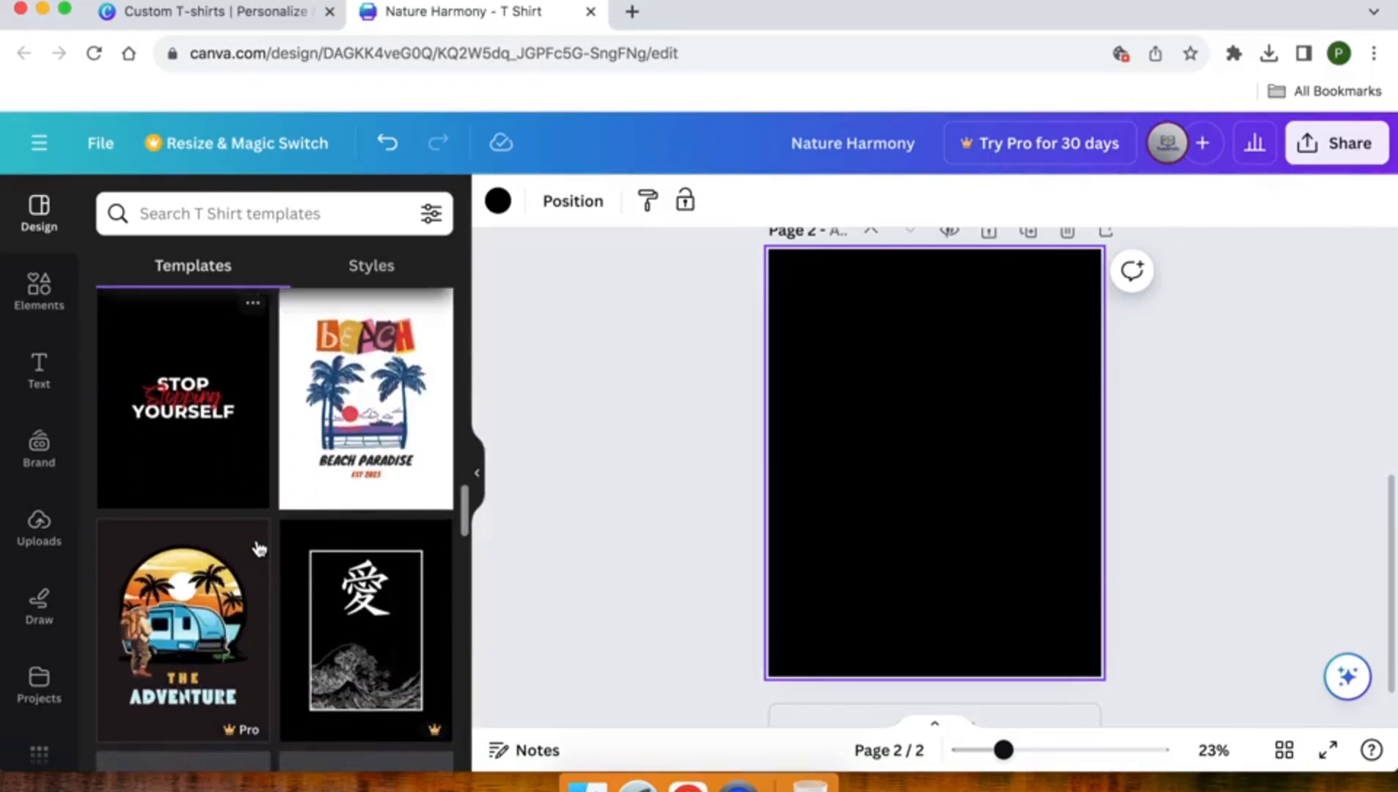
pyautogui.click(146, 371)
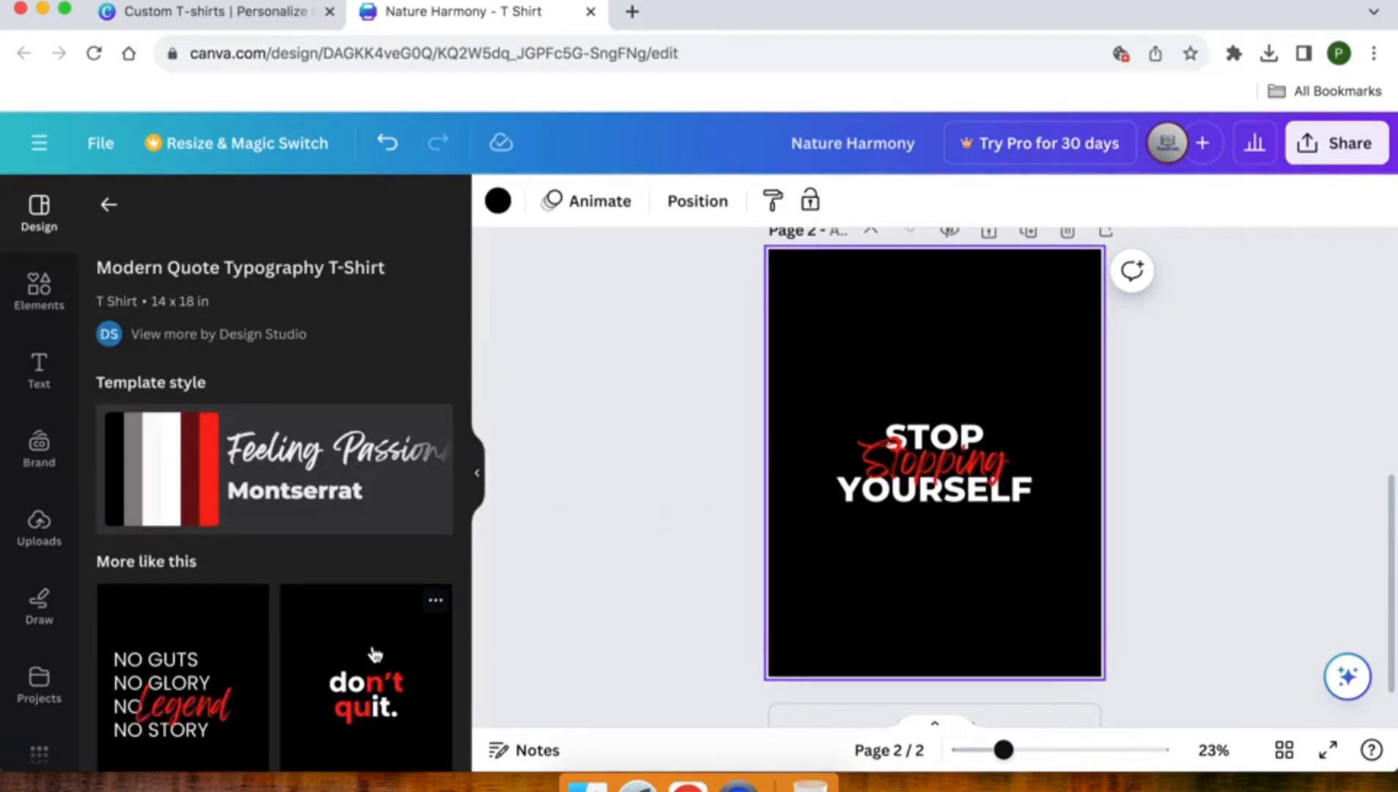
# - Apply the white "Samurai Warrior" template from the similar designs to page 2
pyautogui.scroll(-10, 374, 652)
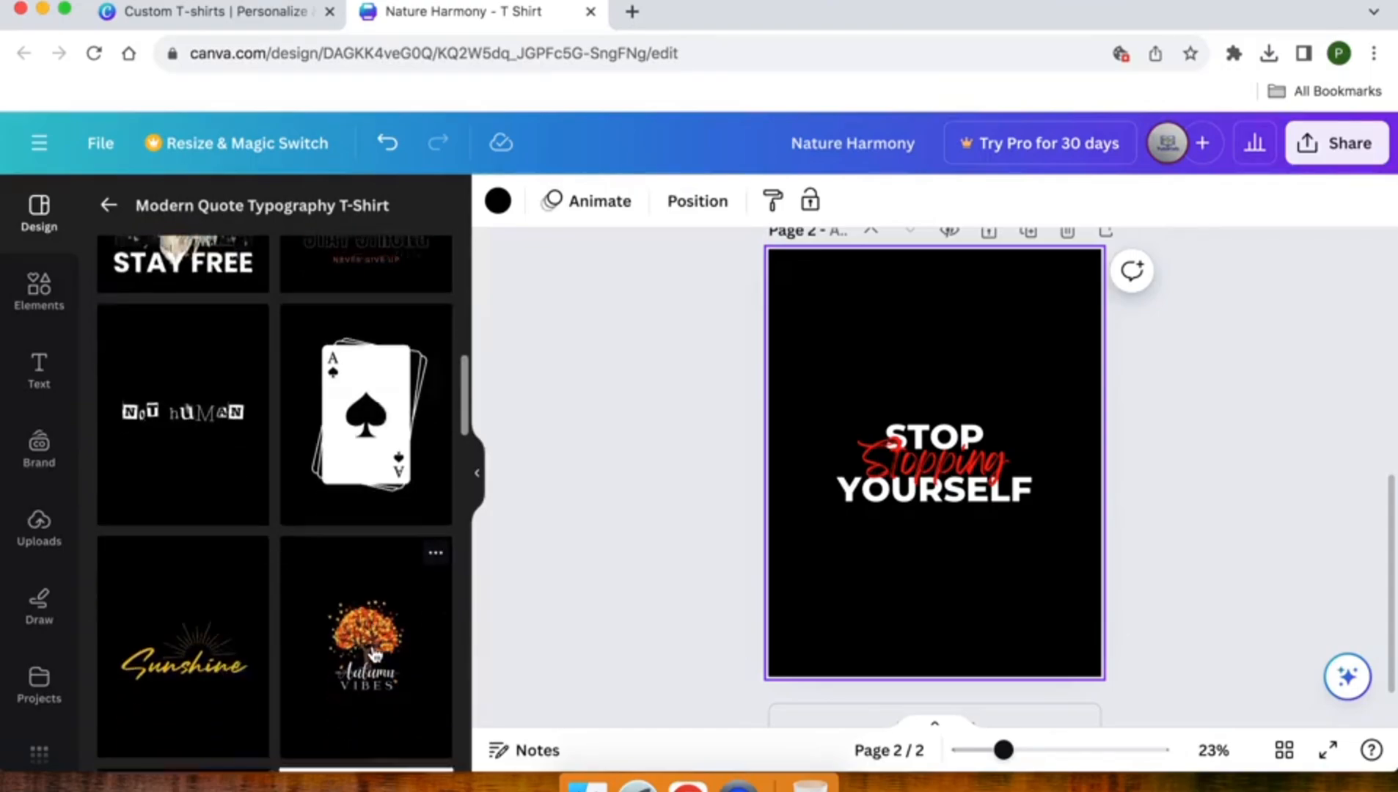
pyautogui.scroll(-4, 375, 652)
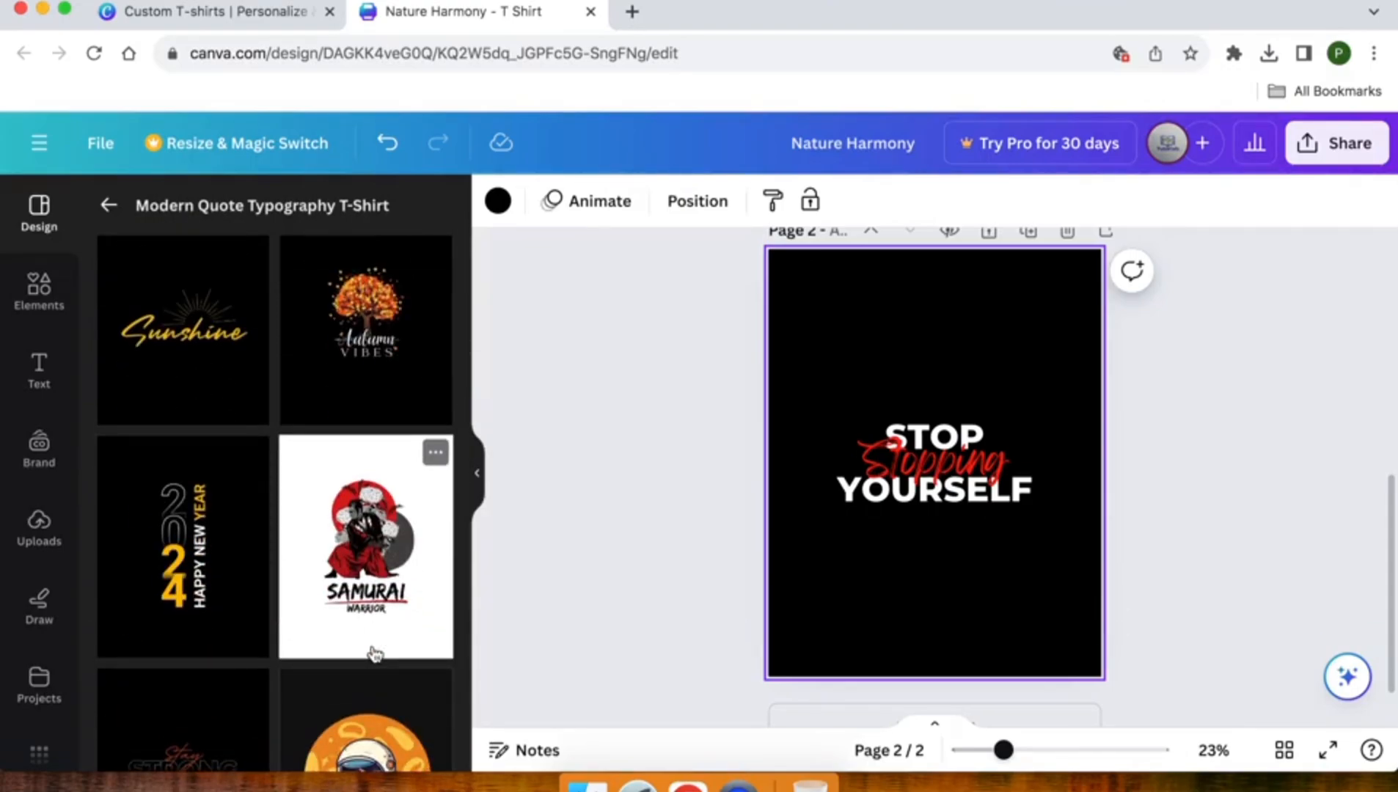
pyautogui.click(367, 573)
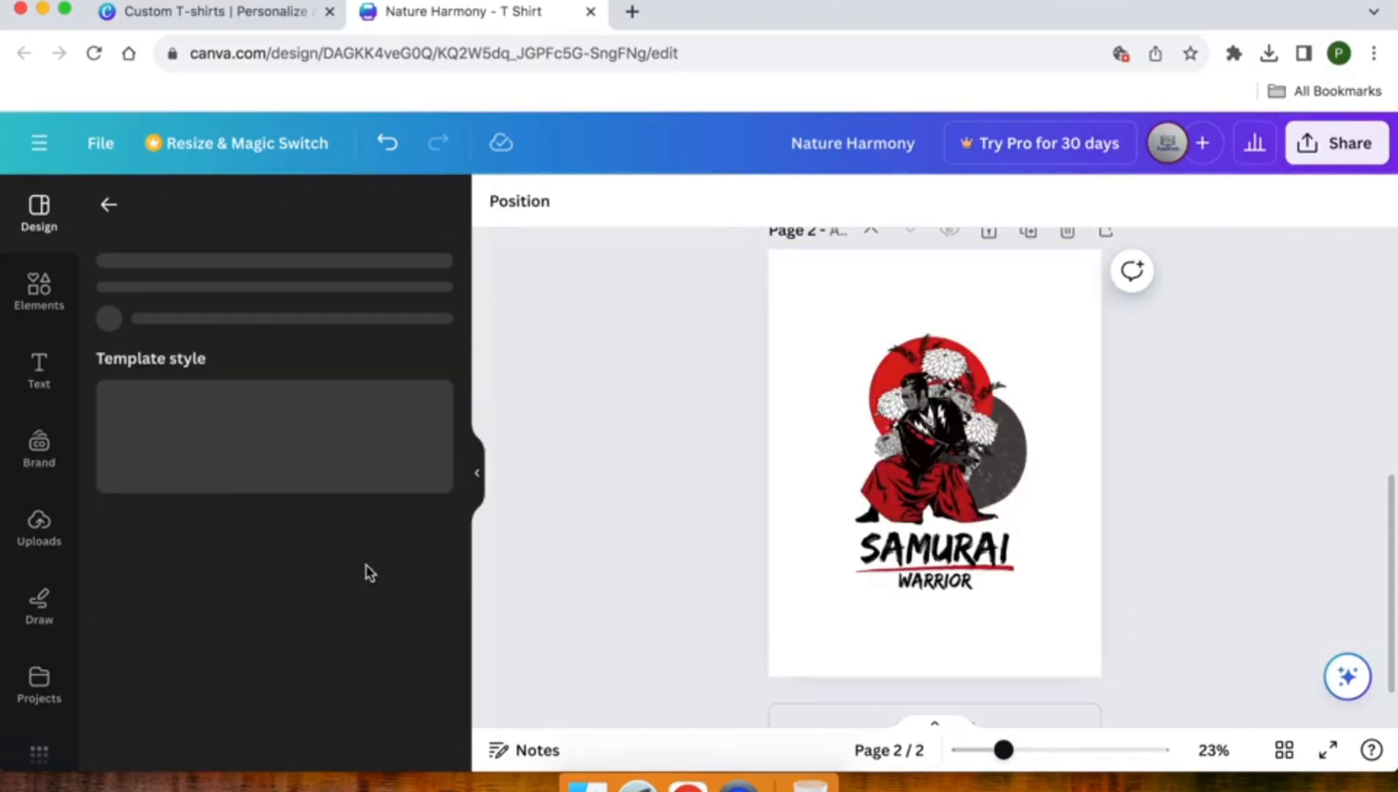
# - Replace the heading "SAMURAI" on page 2 with "HARMONY"
pyautogui.click(950, 564)
pyautogui.doubleClick(950, 565)
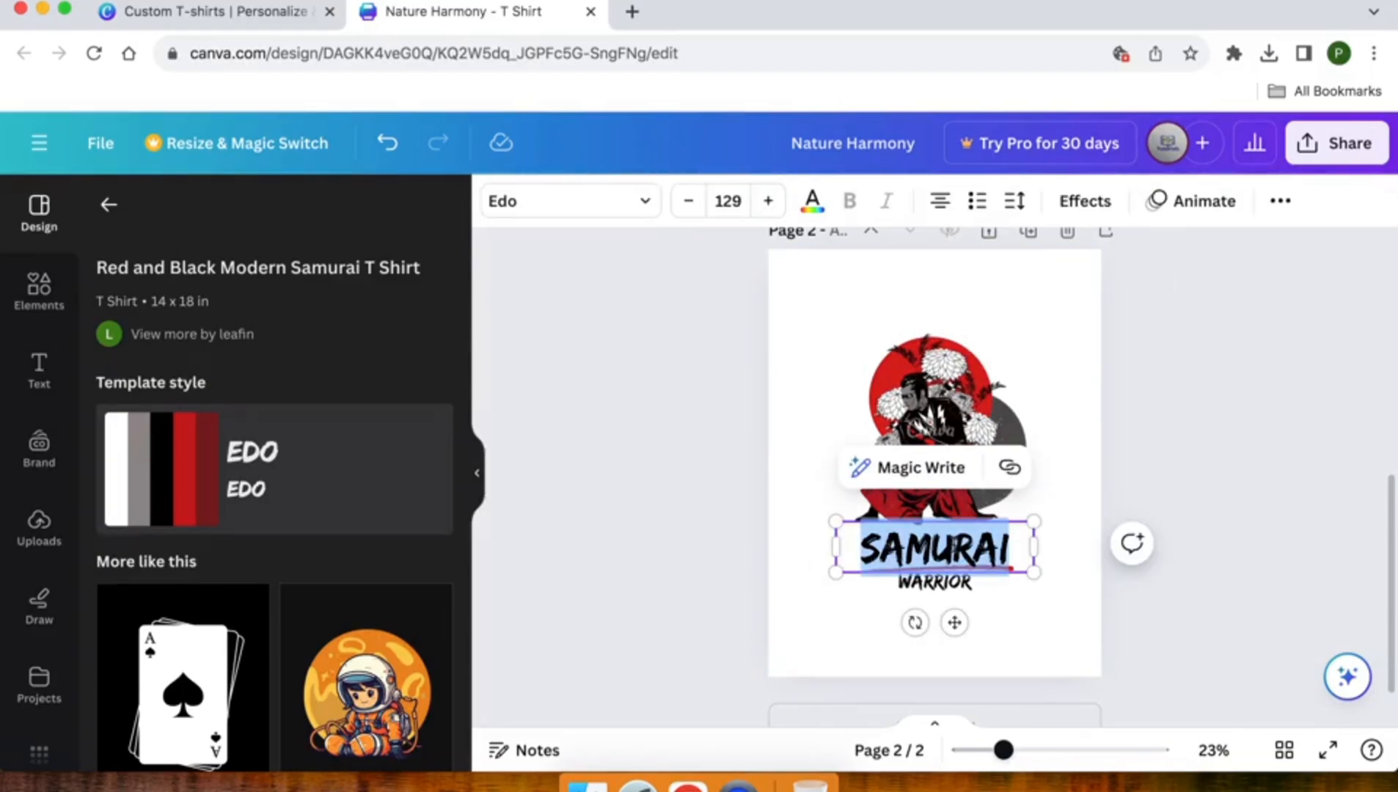
pyautogui.write('HARMON')
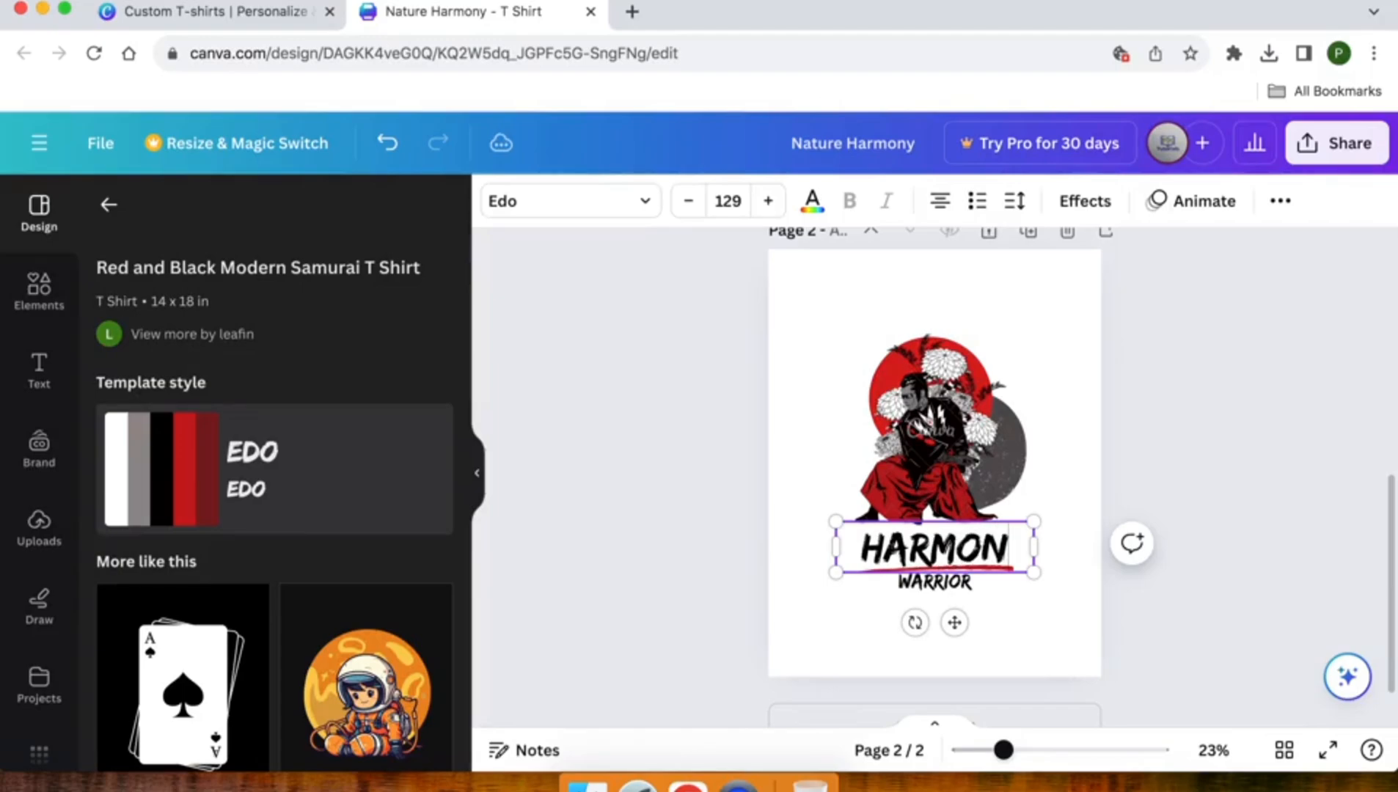
pyautogui.write('Y')
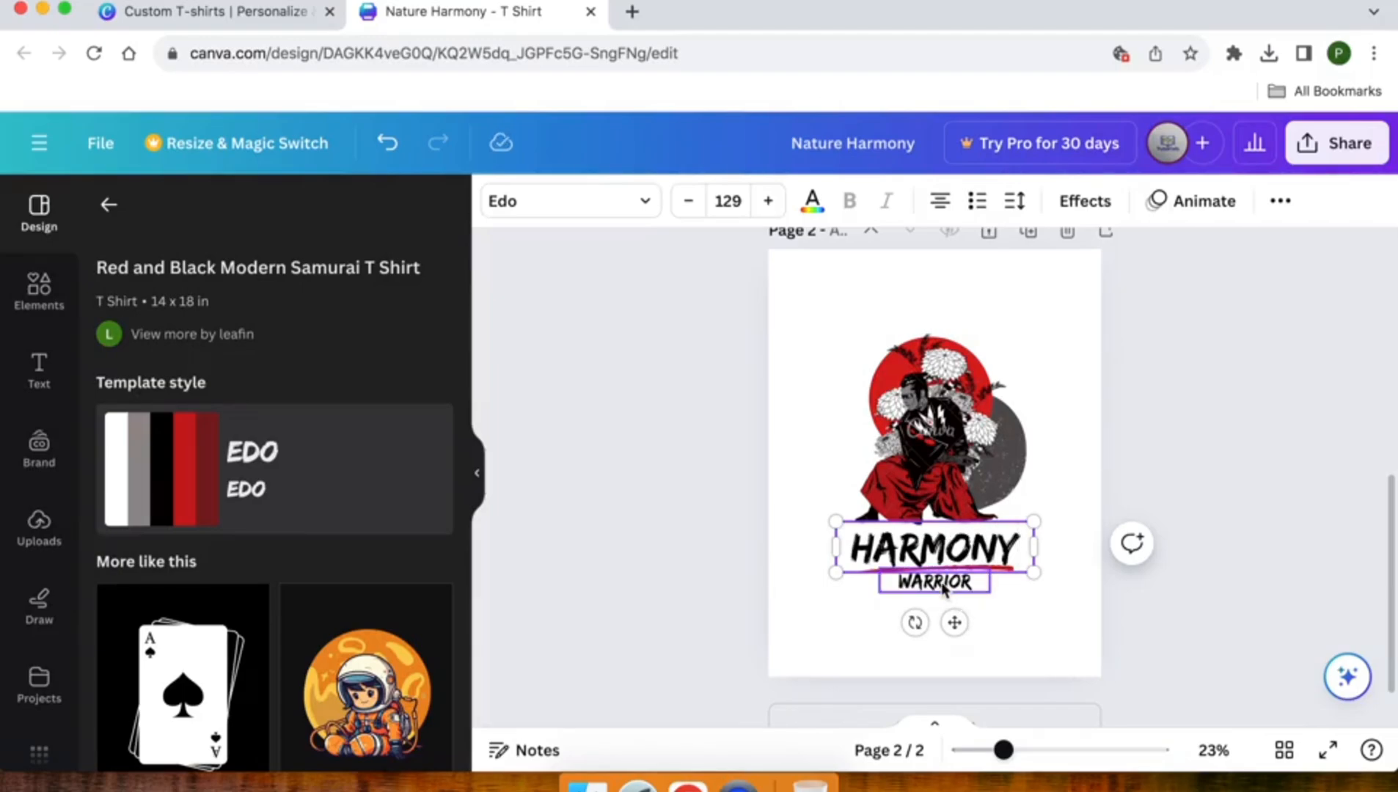
# - Replace the subtitle "WARRIOR" on page 2 with "NATURE"
pyautogui.doubleClick(943, 588)
pyautogui.write('NATURE')
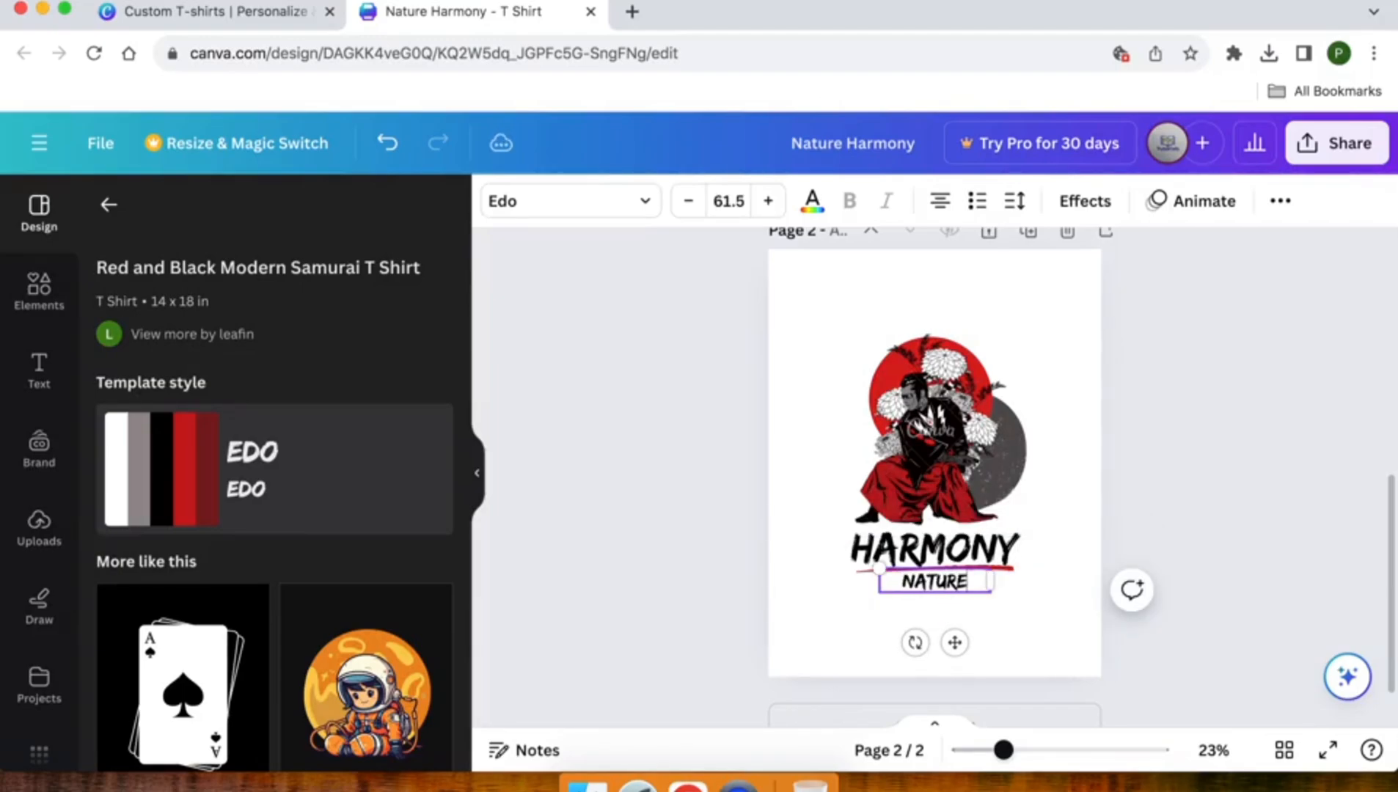
pyautogui.click(654, 446)
# - Select the samurai graphic on page 2 and look through the uploaded images
pyautogui.click(941, 442)
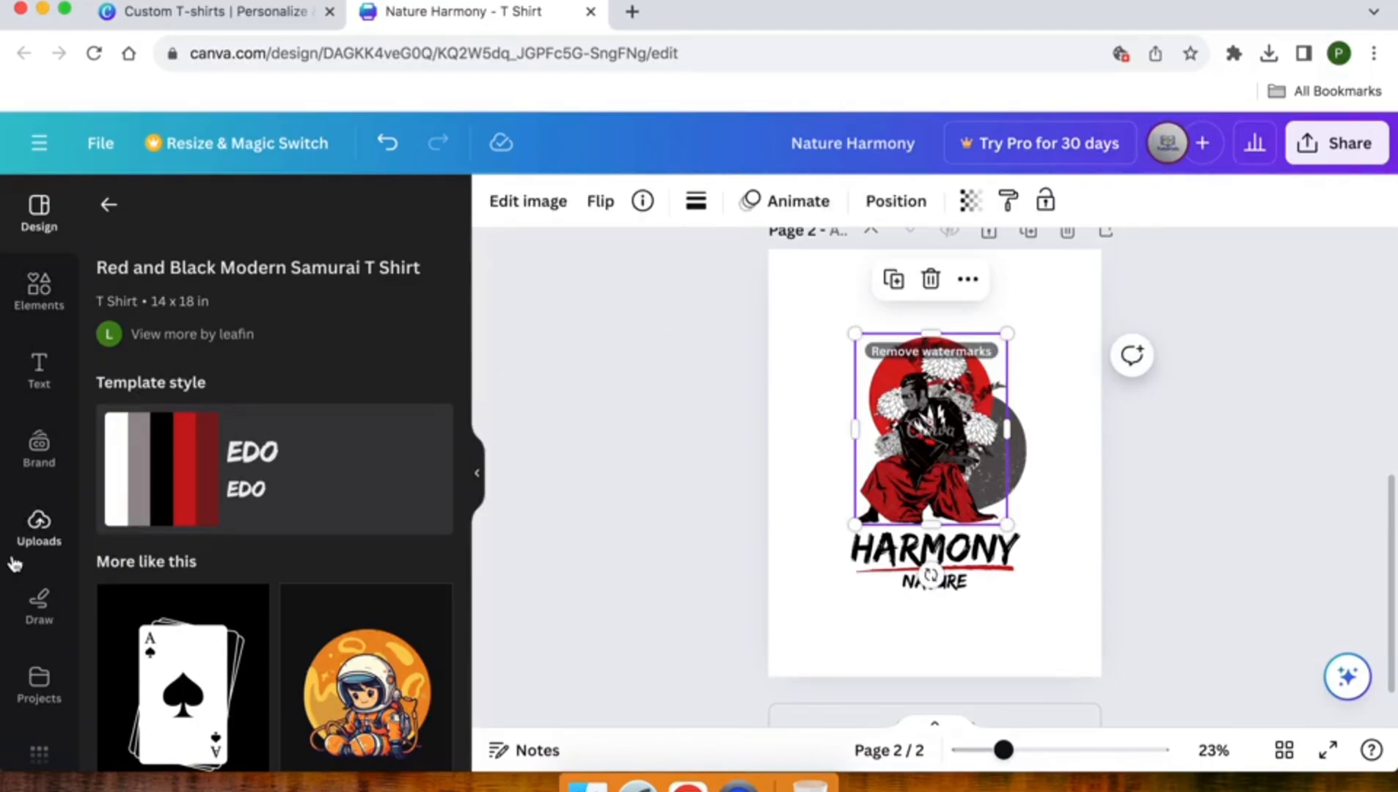
pyautogui.scroll(-2, 22, 558)
pyautogui.click(37, 410)
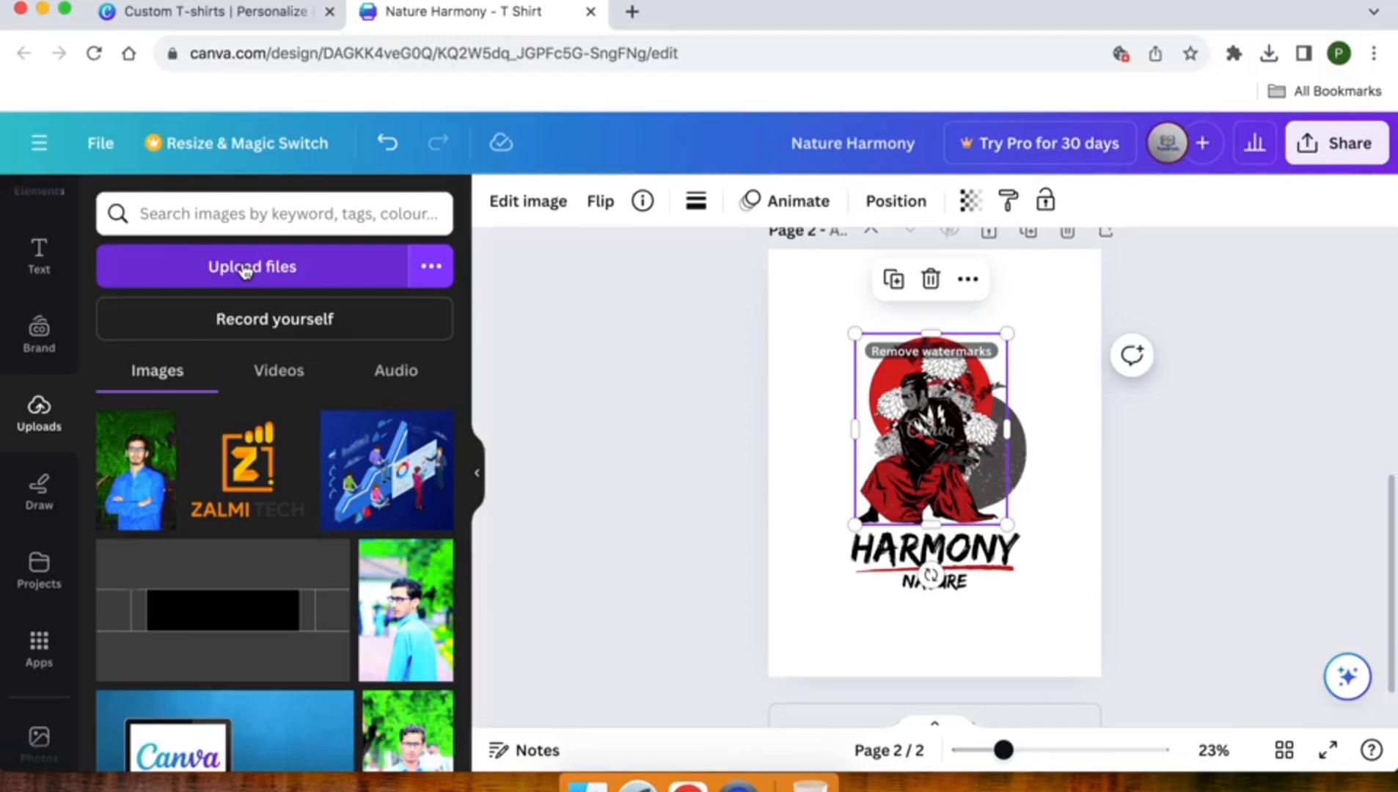
pyautogui.scroll(-4, 266, 594)
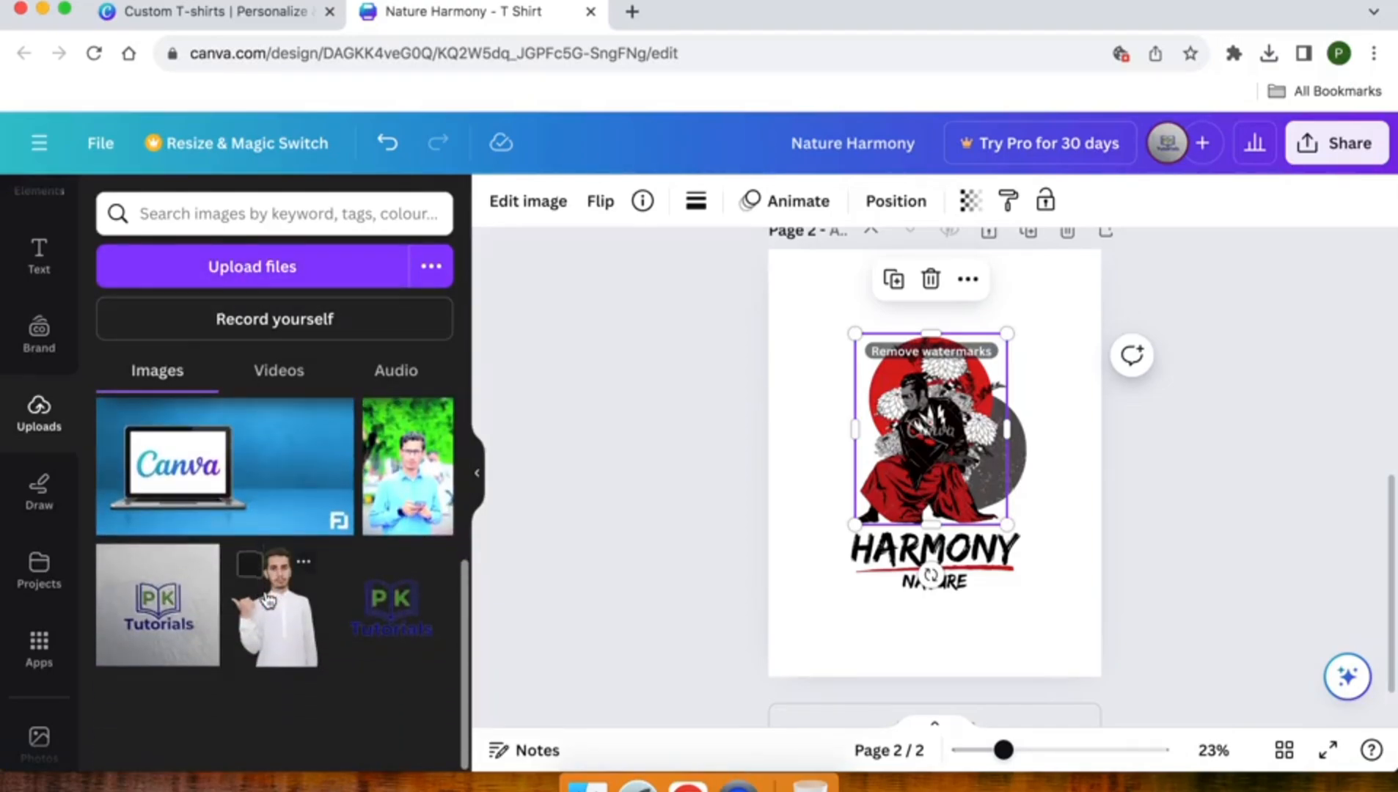
pyautogui.scroll(4, 266, 598)
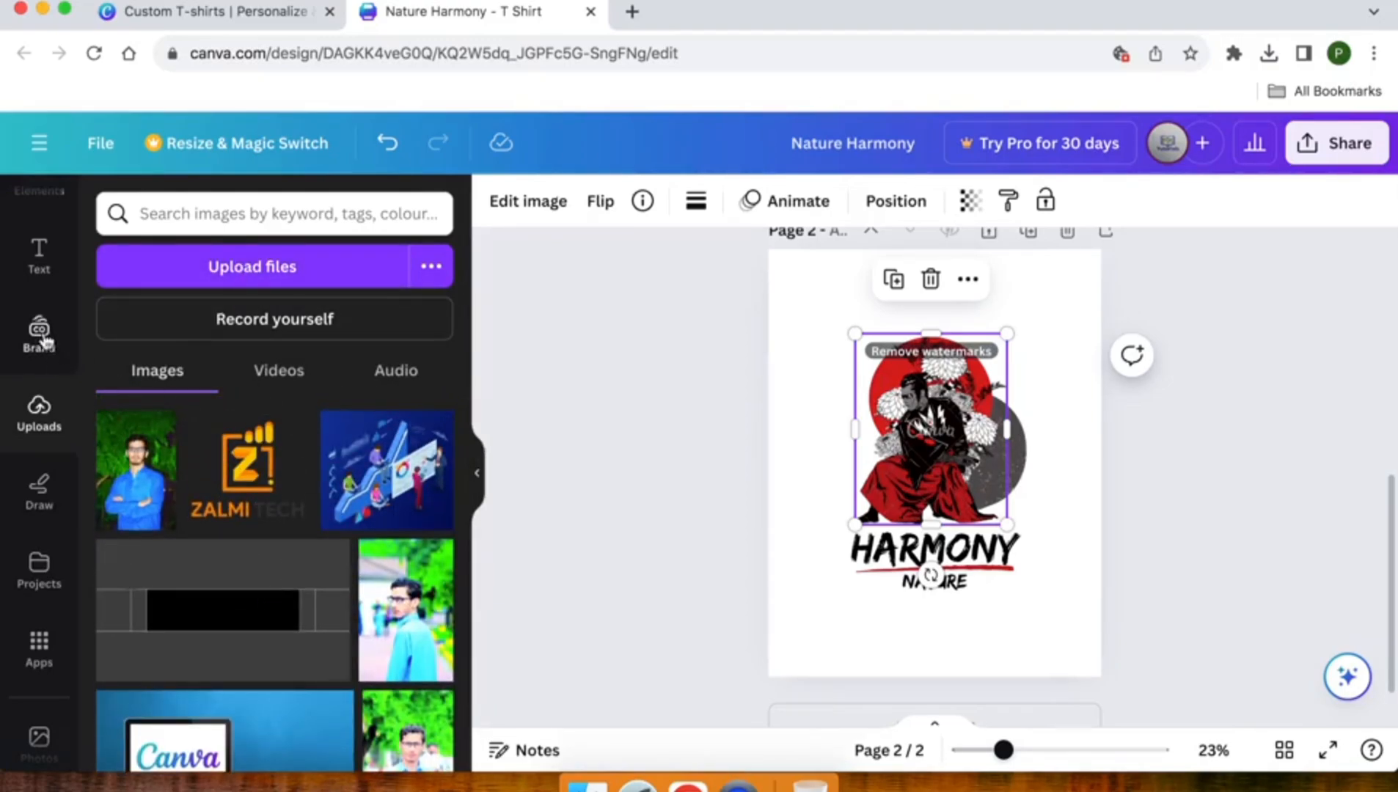
pyautogui.scroll(2, 33, 330)
# - Search the graphics for "nature" and add the bright green tree with the brown trunk to page 2
pyautogui.click(27, 293)
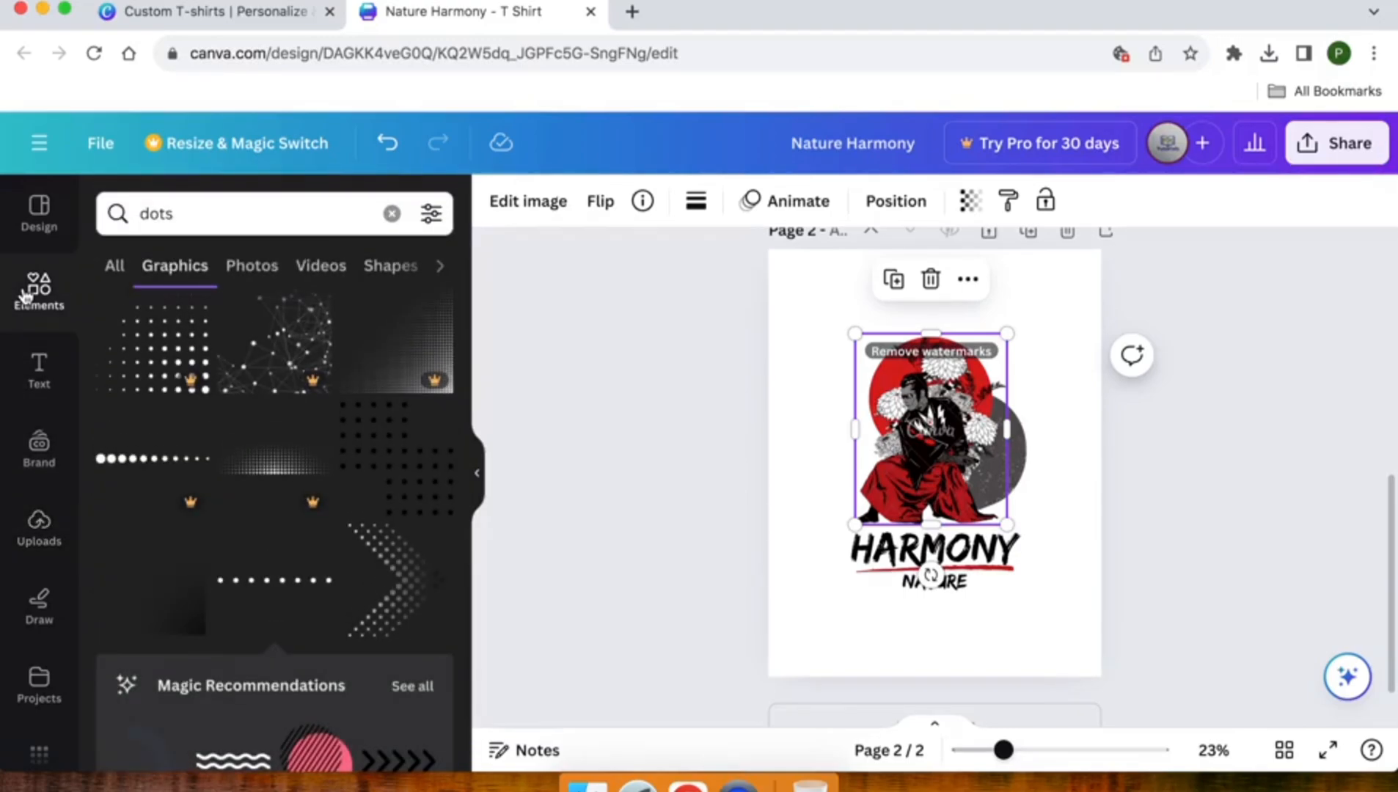
pyautogui.doubleClick(152, 213)
pyautogui.write('nature')
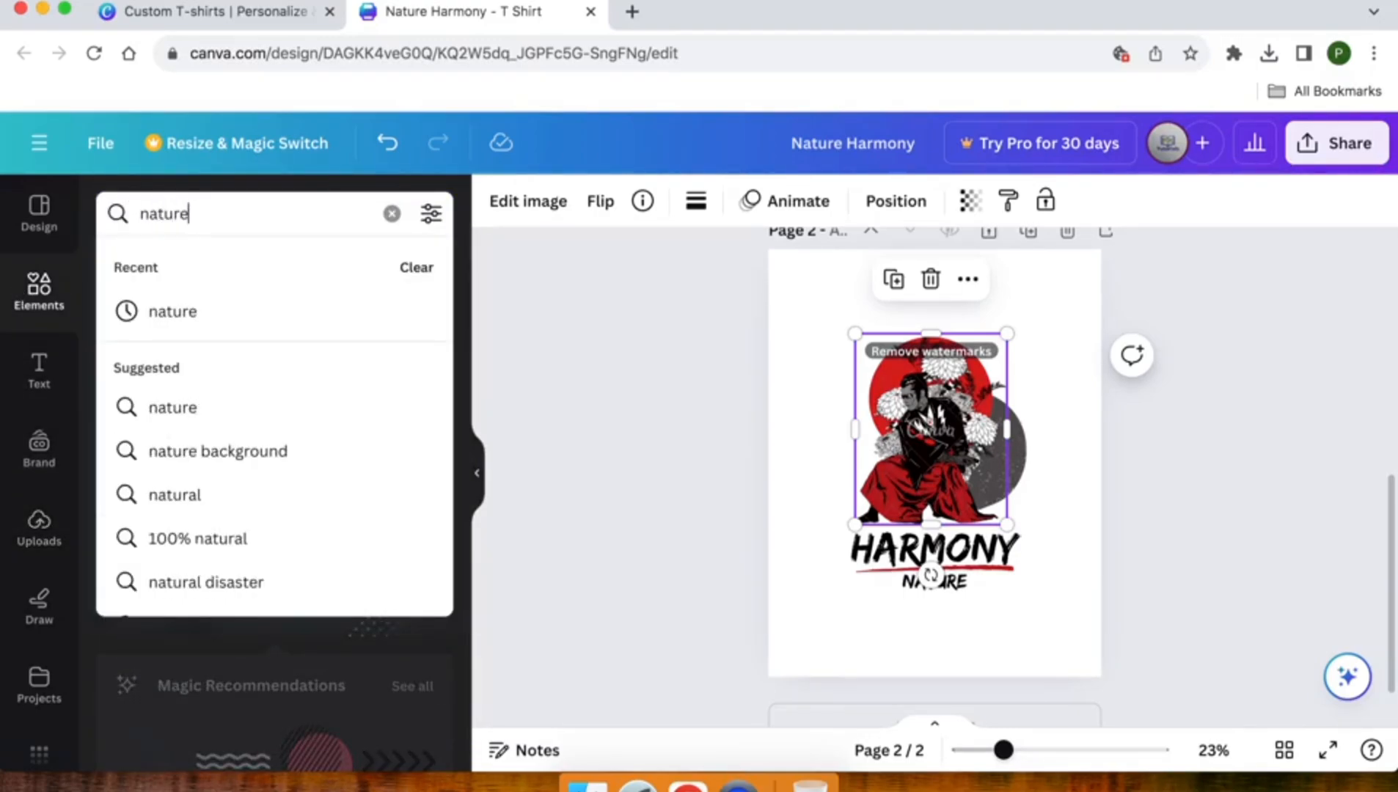
pyautogui.press('Return')
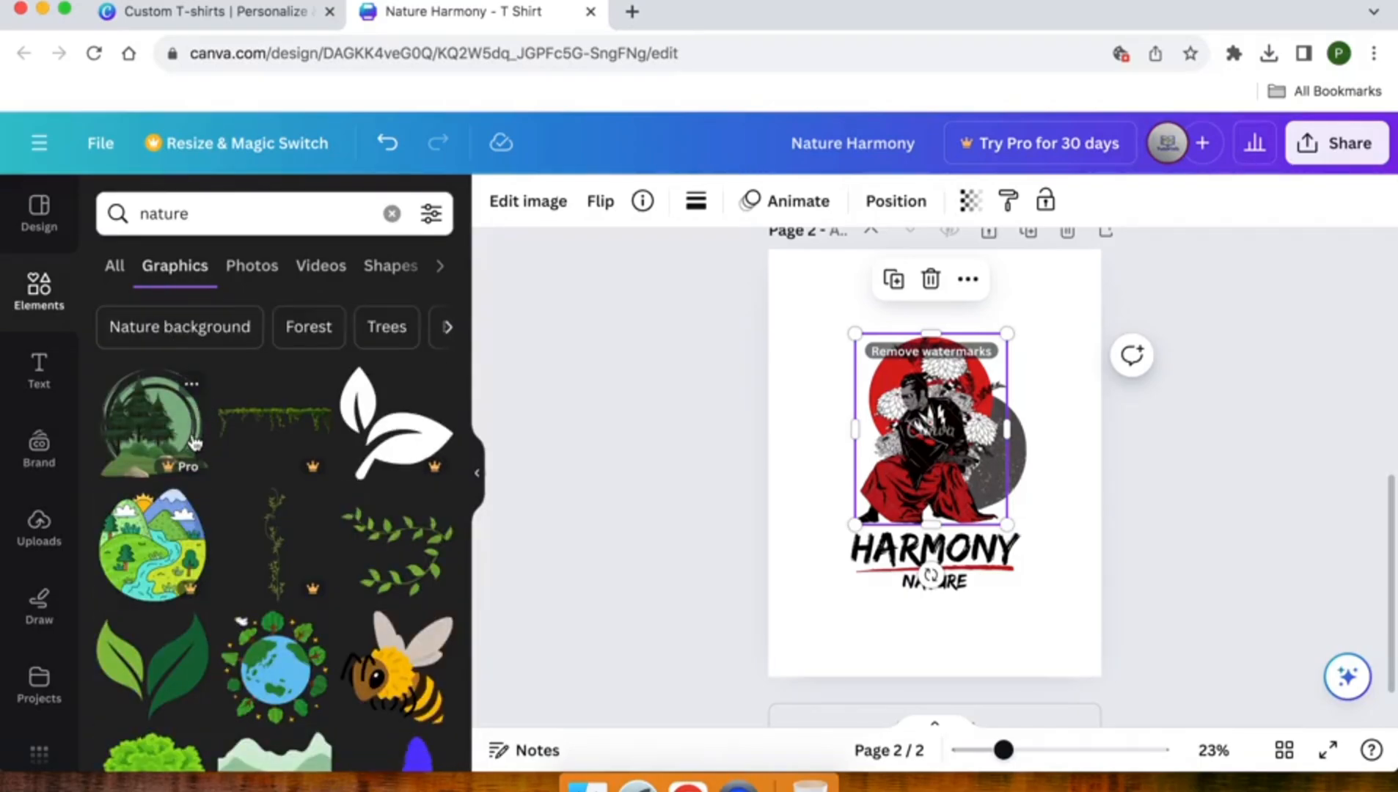
pyautogui.scroll(-4, 194, 442)
pyautogui.scroll(-2, 184, 442)
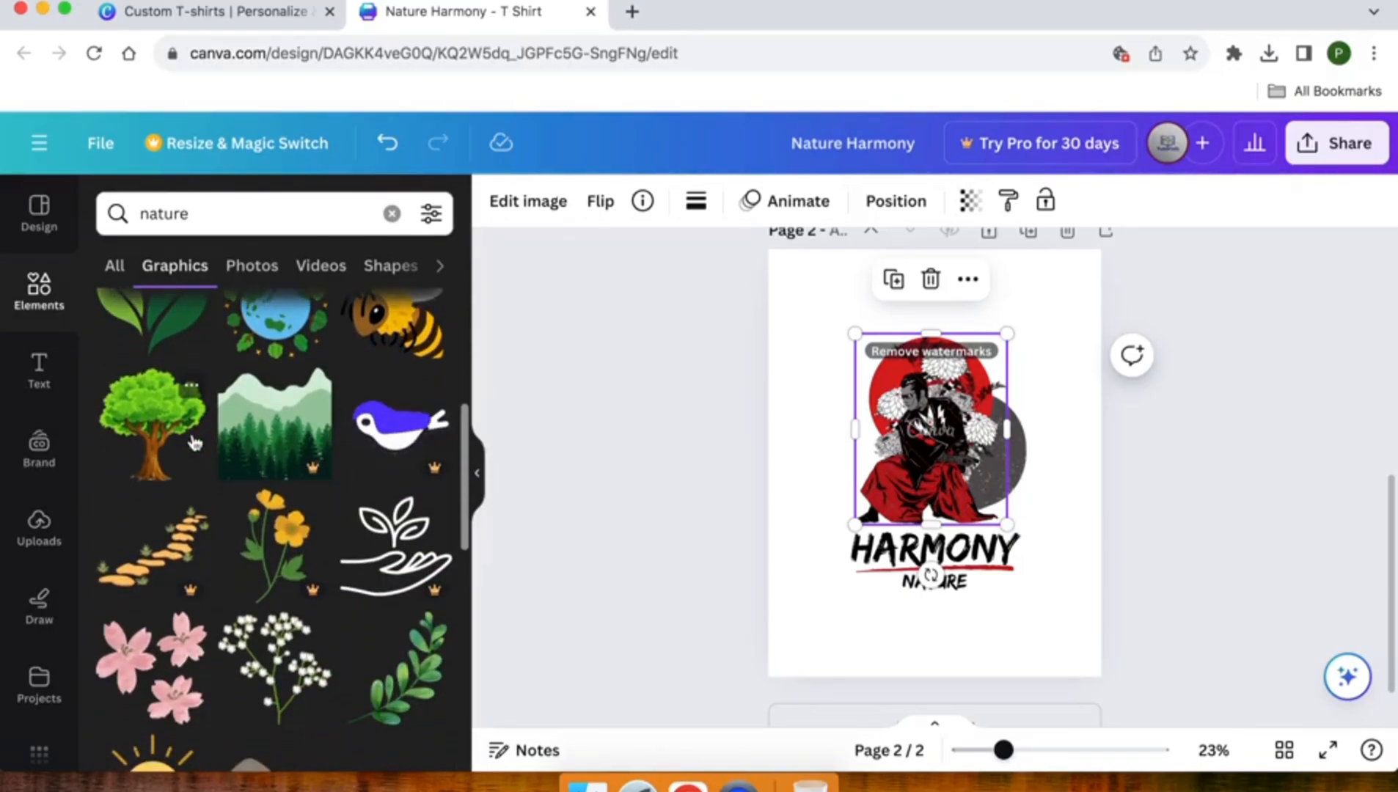
pyautogui.click(153, 438)
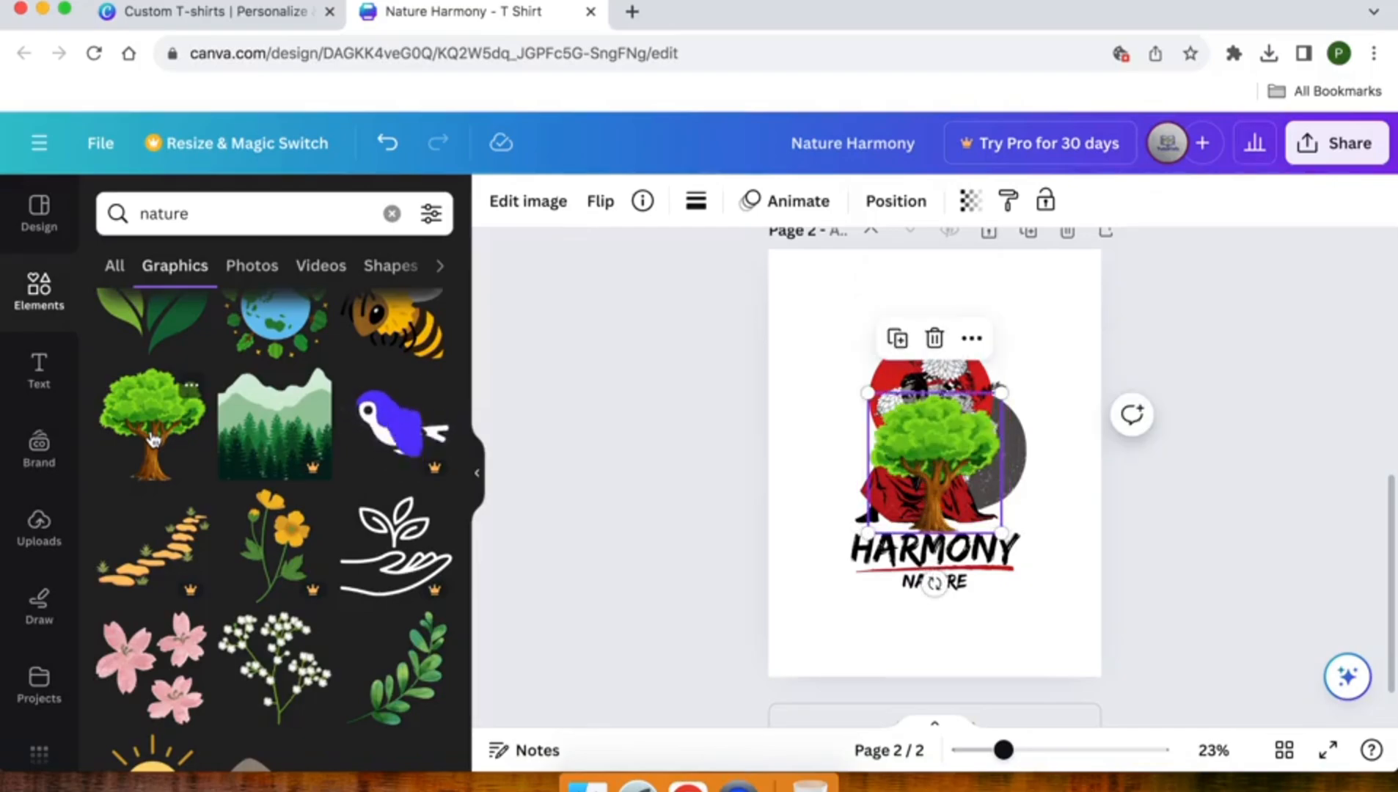
pyautogui.moveTo(944, 442); pyautogui.dragTo(1029, 481)
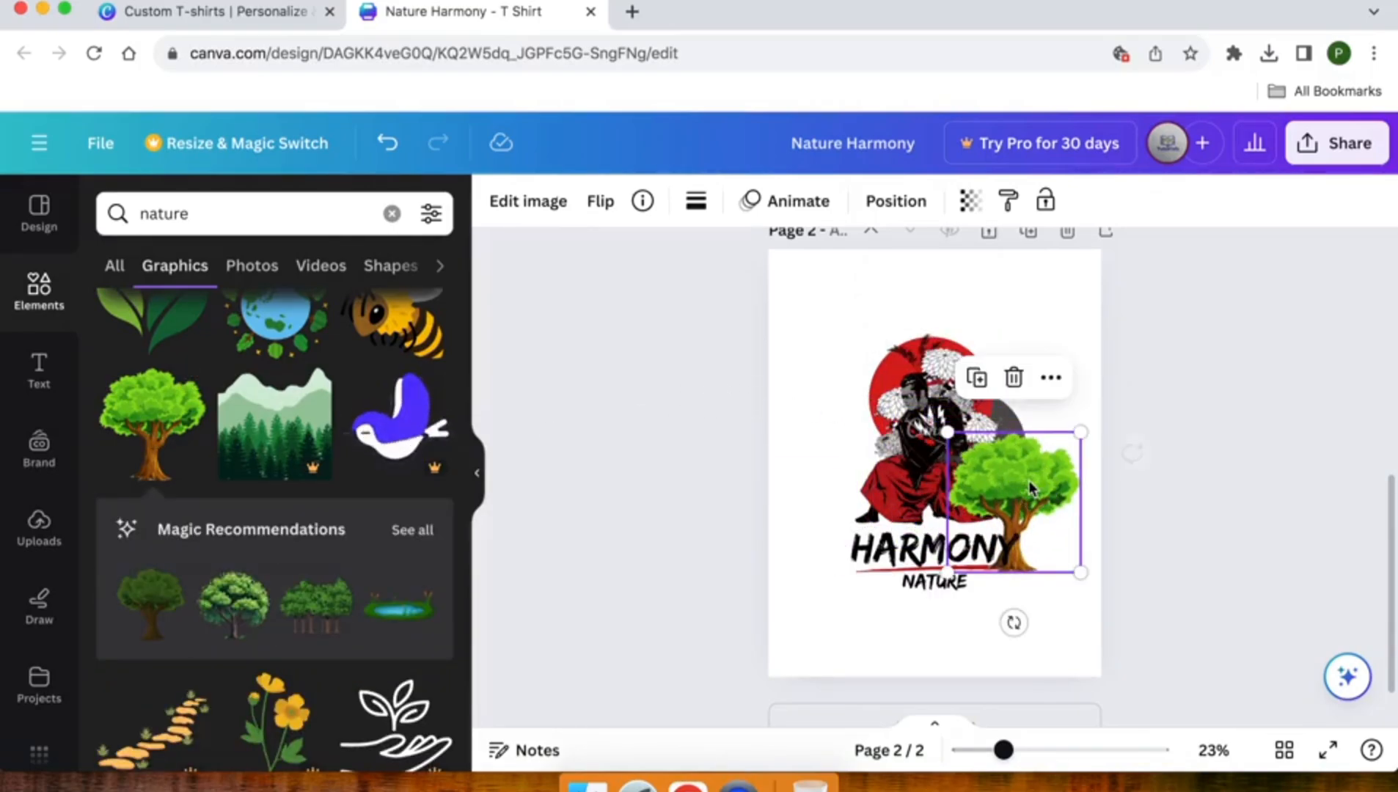
# - Delete the samurai graphic from page 2, then enlarge the tree and centre it above the "HARMONY" heading
pyautogui.click(891, 424)
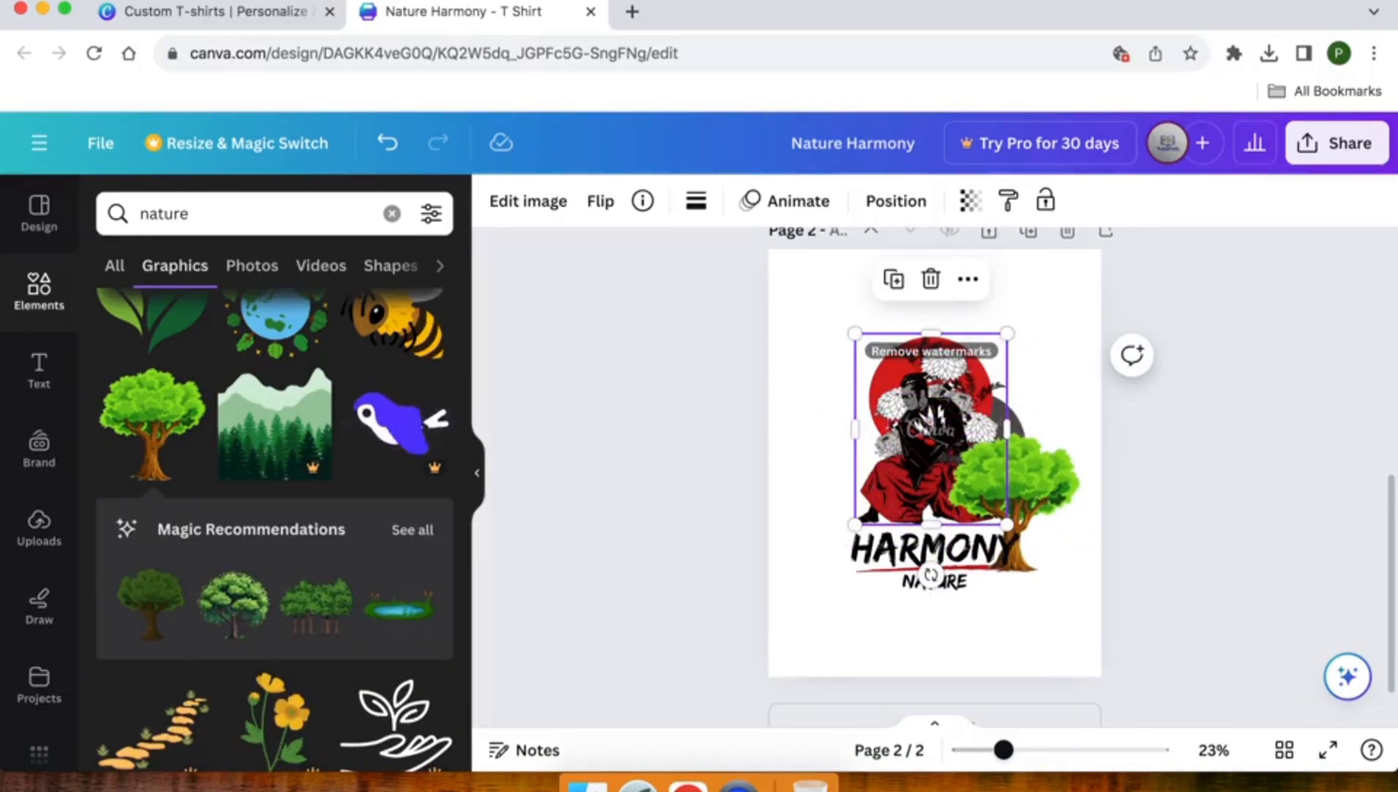
pyautogui.press('Delete')
pyautogui.click(1007, 484)
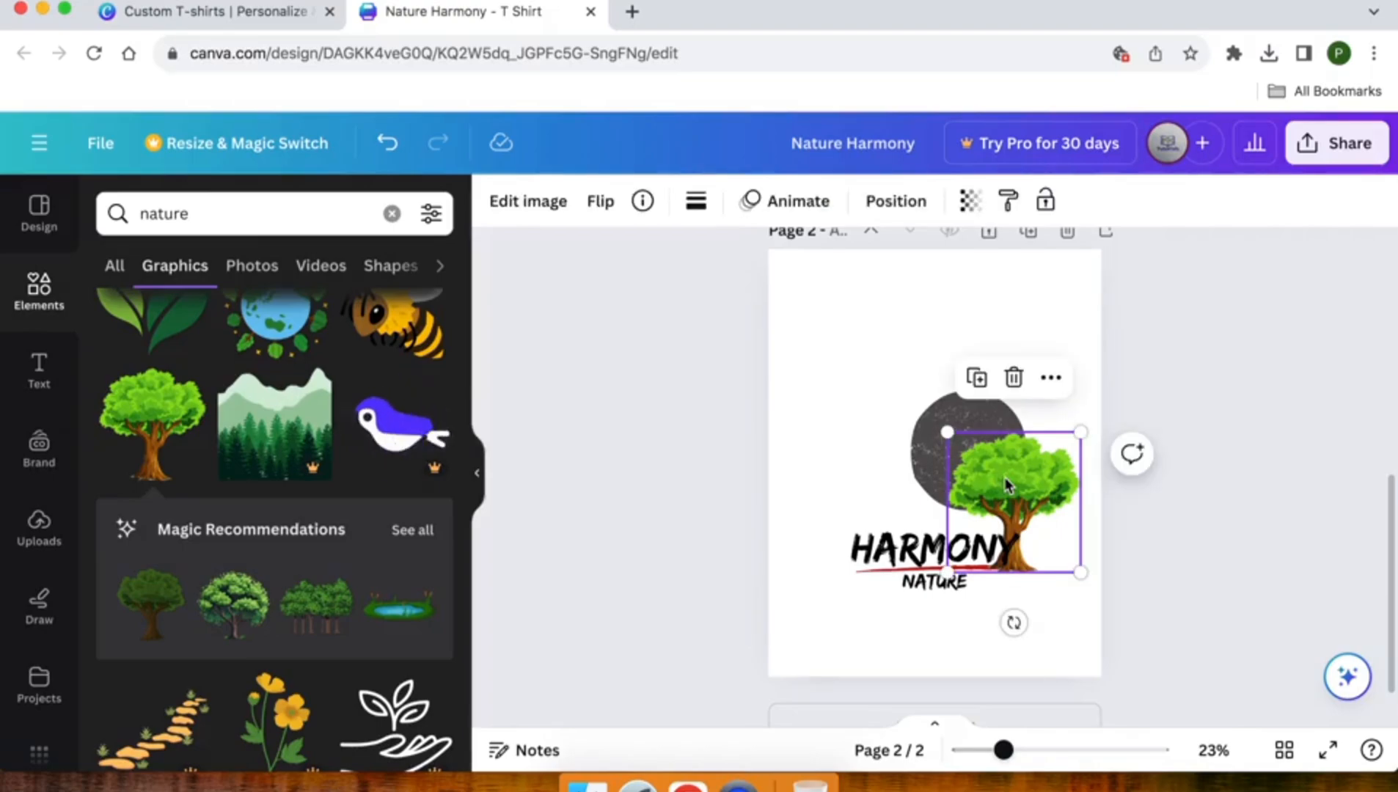
pyautogui.moveTo(1014, 485); pyautogui.dragTo(931, 431)
pyautogui.moveTo(867, 380); pyautogui.dragTo(801, 309)
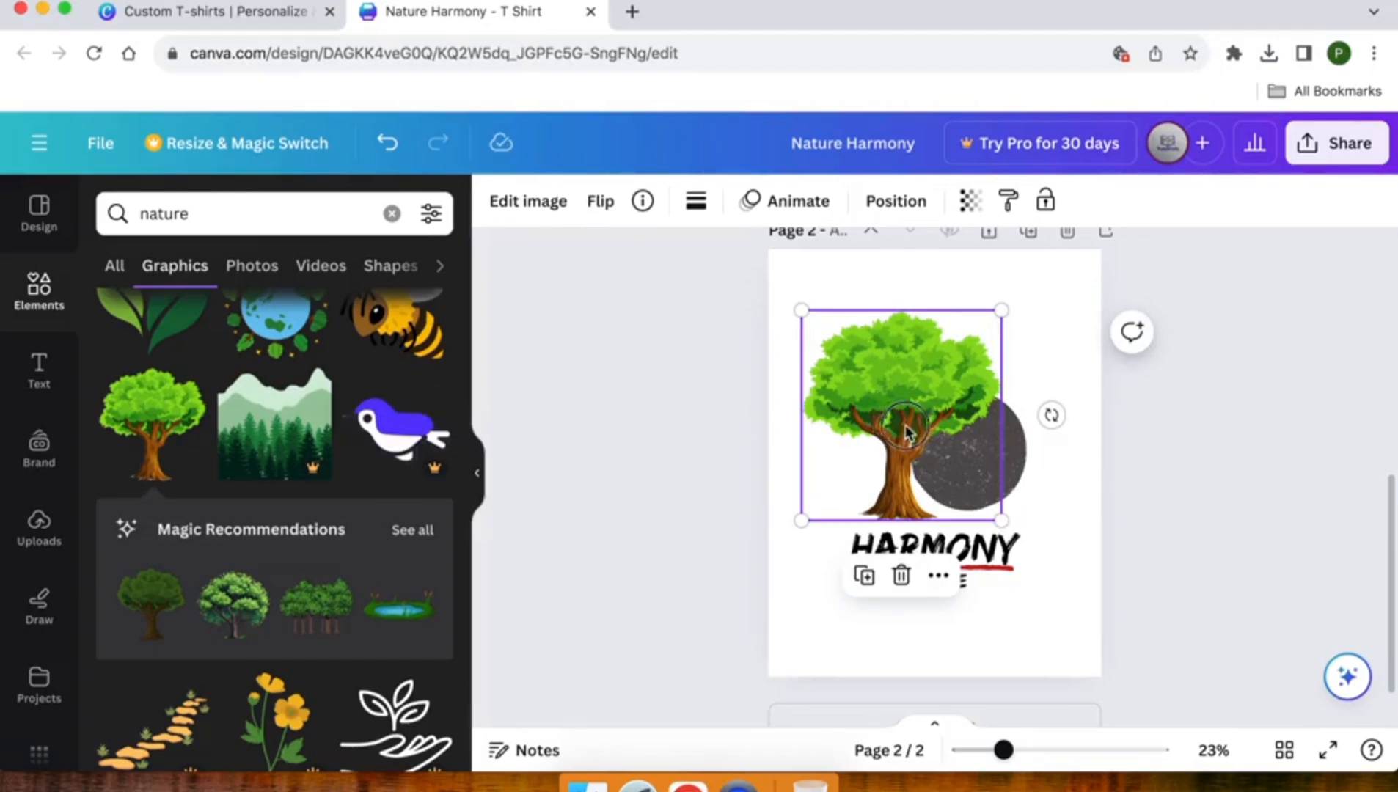
pyautogui.moveTo(895, 426); pyautogui.dragTo(928, 428)
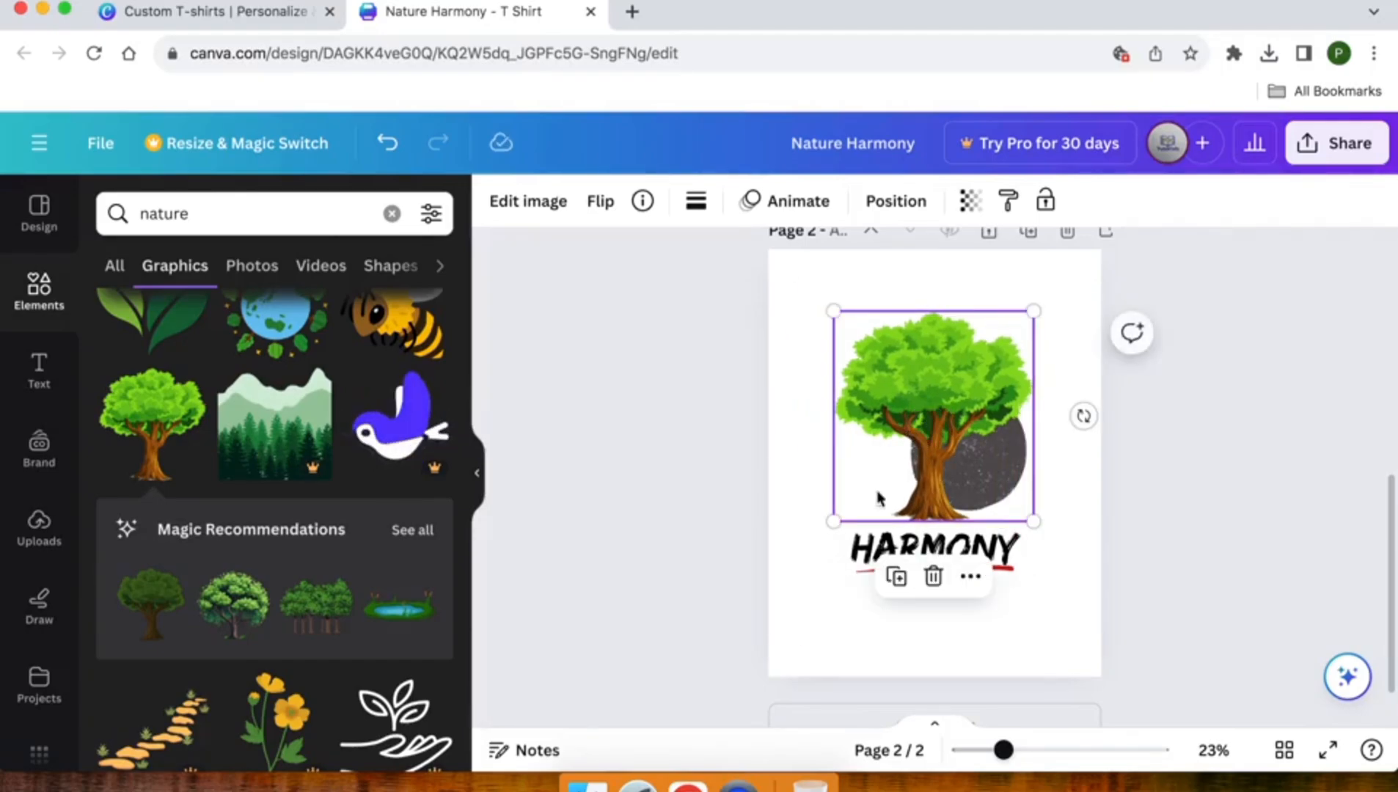
# - Delete the dark grey circle behind the tree and centre the tree above the "HARMONY" heading again
pyautogui.click(1078, 522)
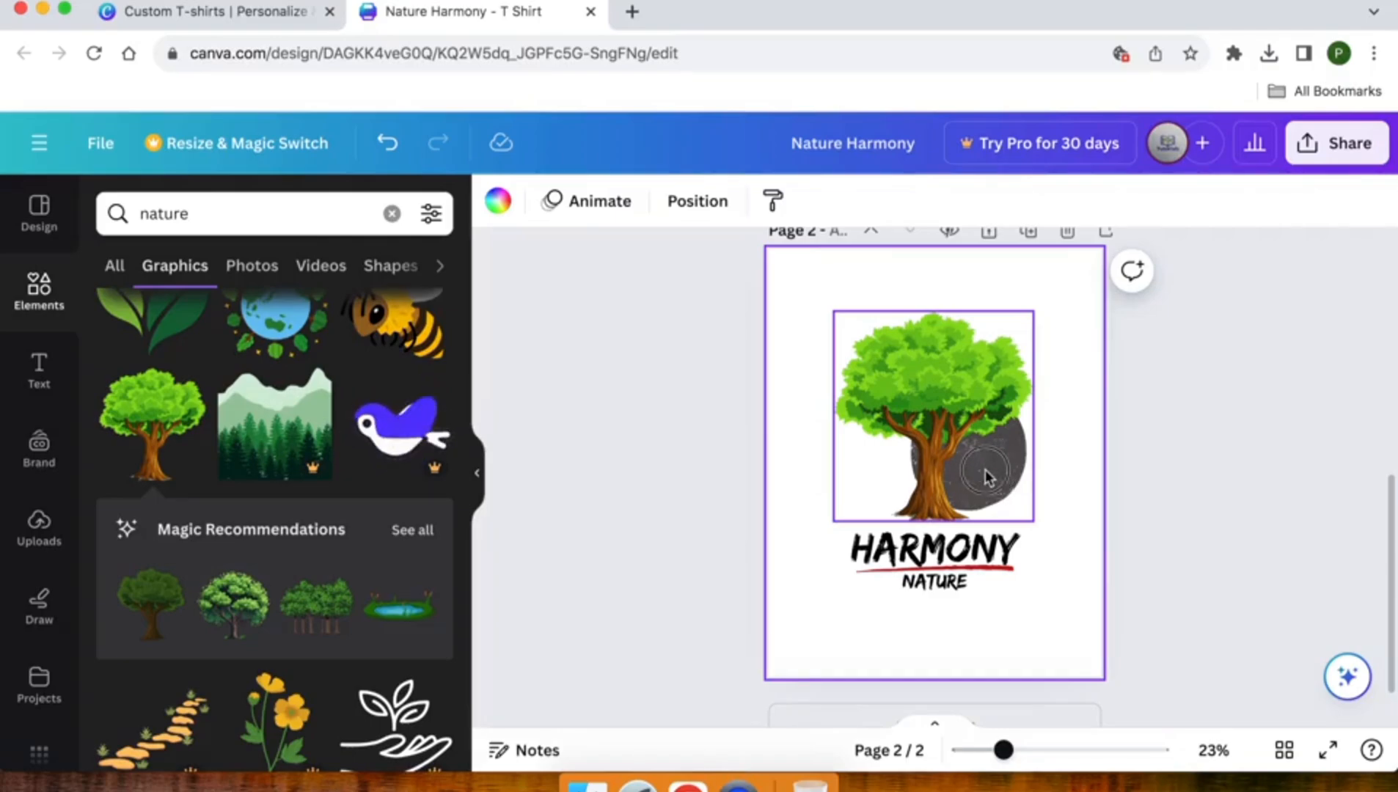
pyautogui.moveTo(985, 469); pyautogui.dragTo(930, 470)
pyautogui.click(1005, 477)
pyautogui.press('Delete')
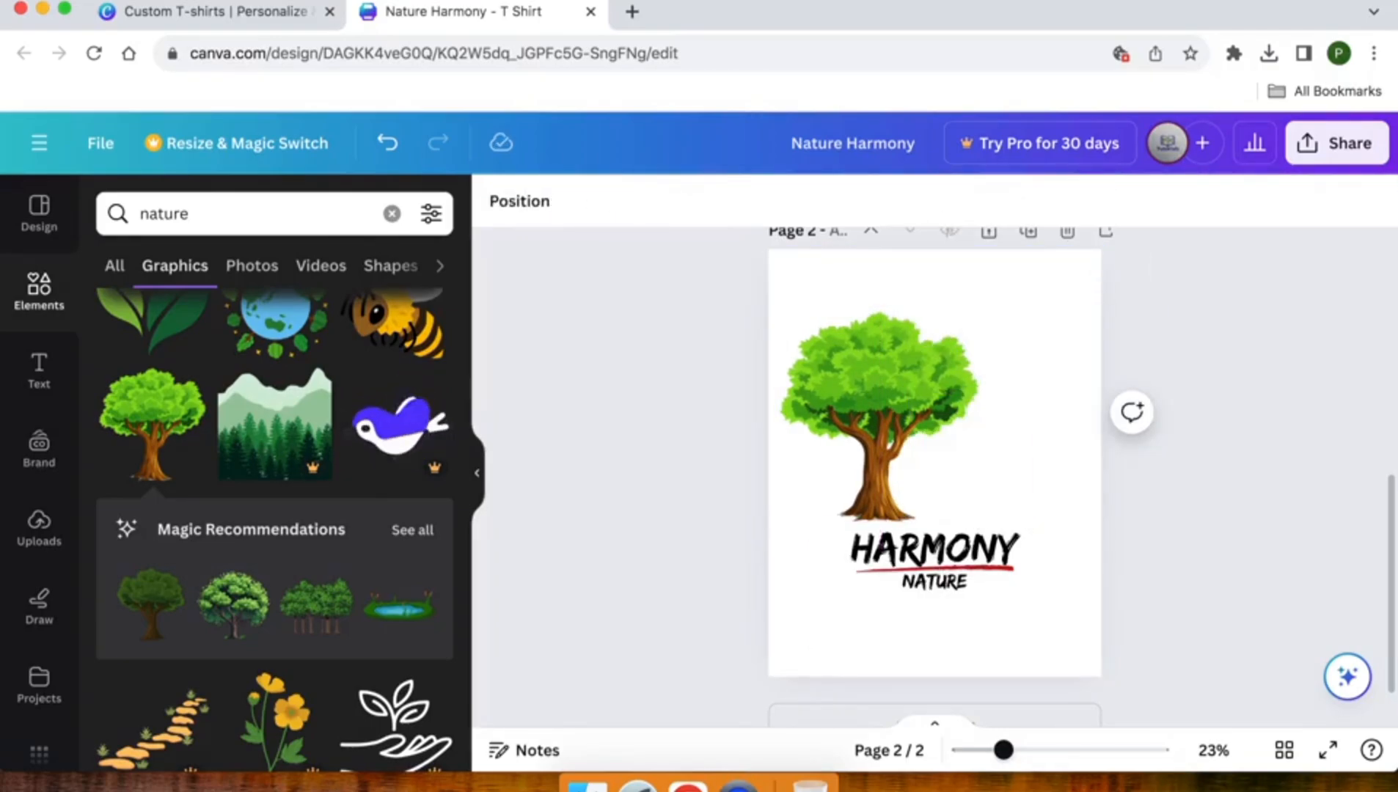
pyautogui.moveTo(885, 453); pyautogui.dragTo(935, 460)
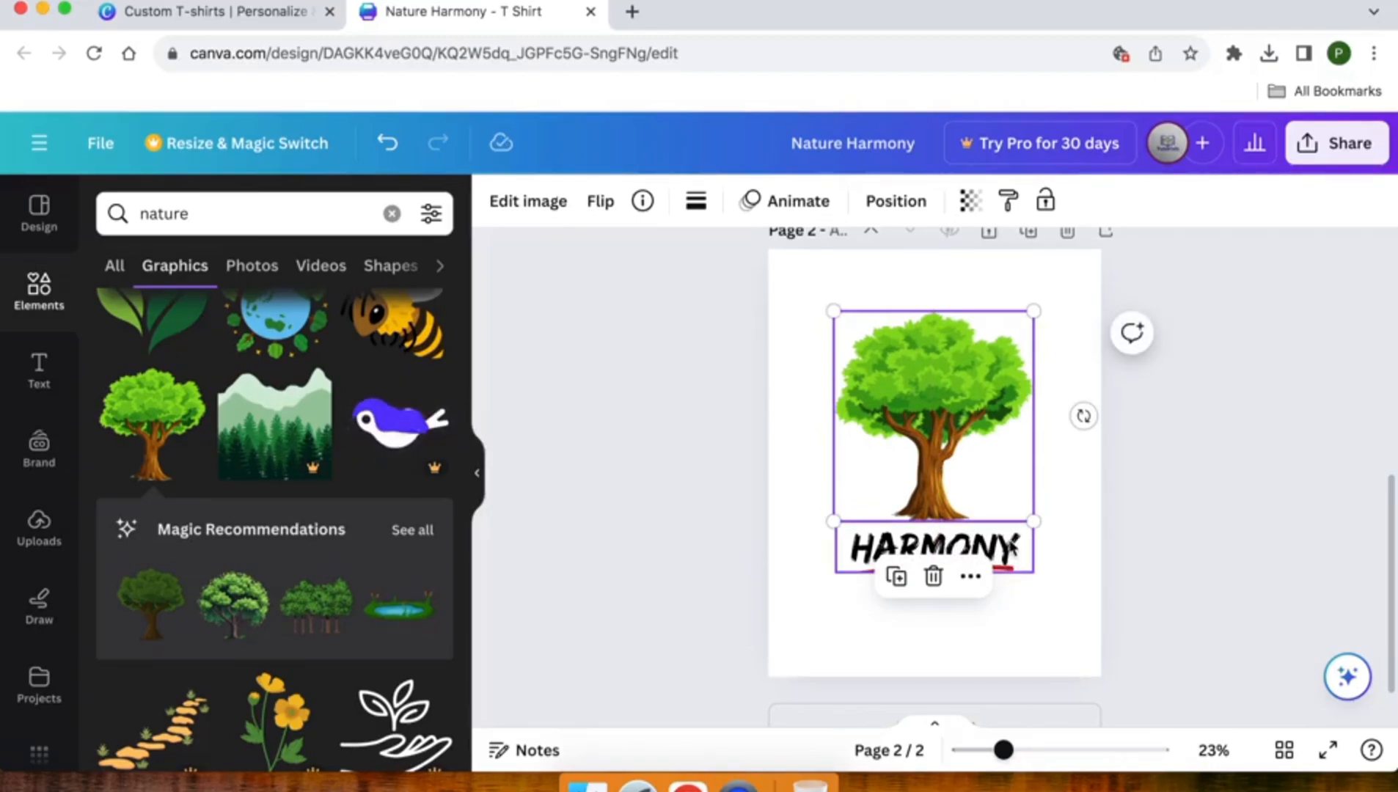
# - Change the text colour of the "HARMONY" heading to the document green #64c84a
pyautogui.click(1013, 548)
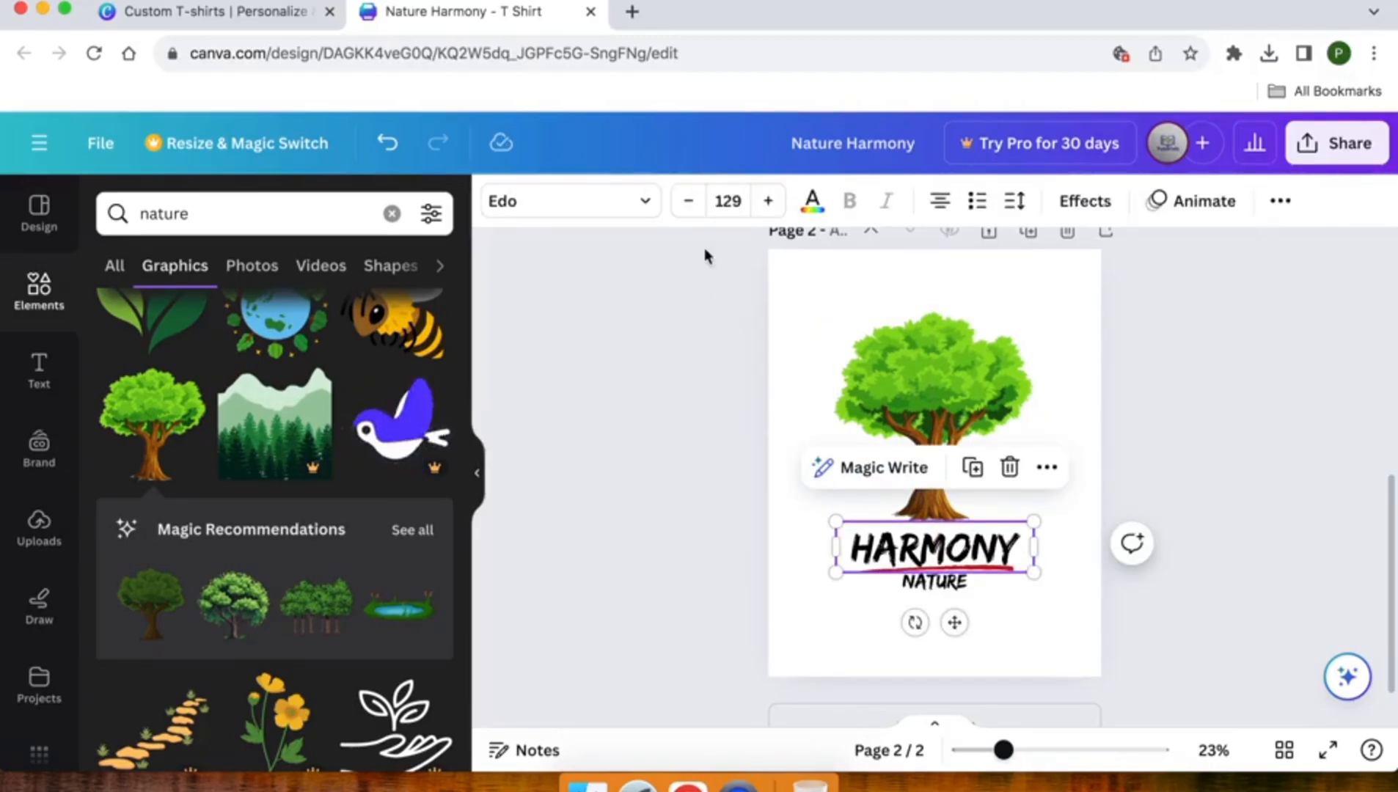
pyautogui.click(812, 200)
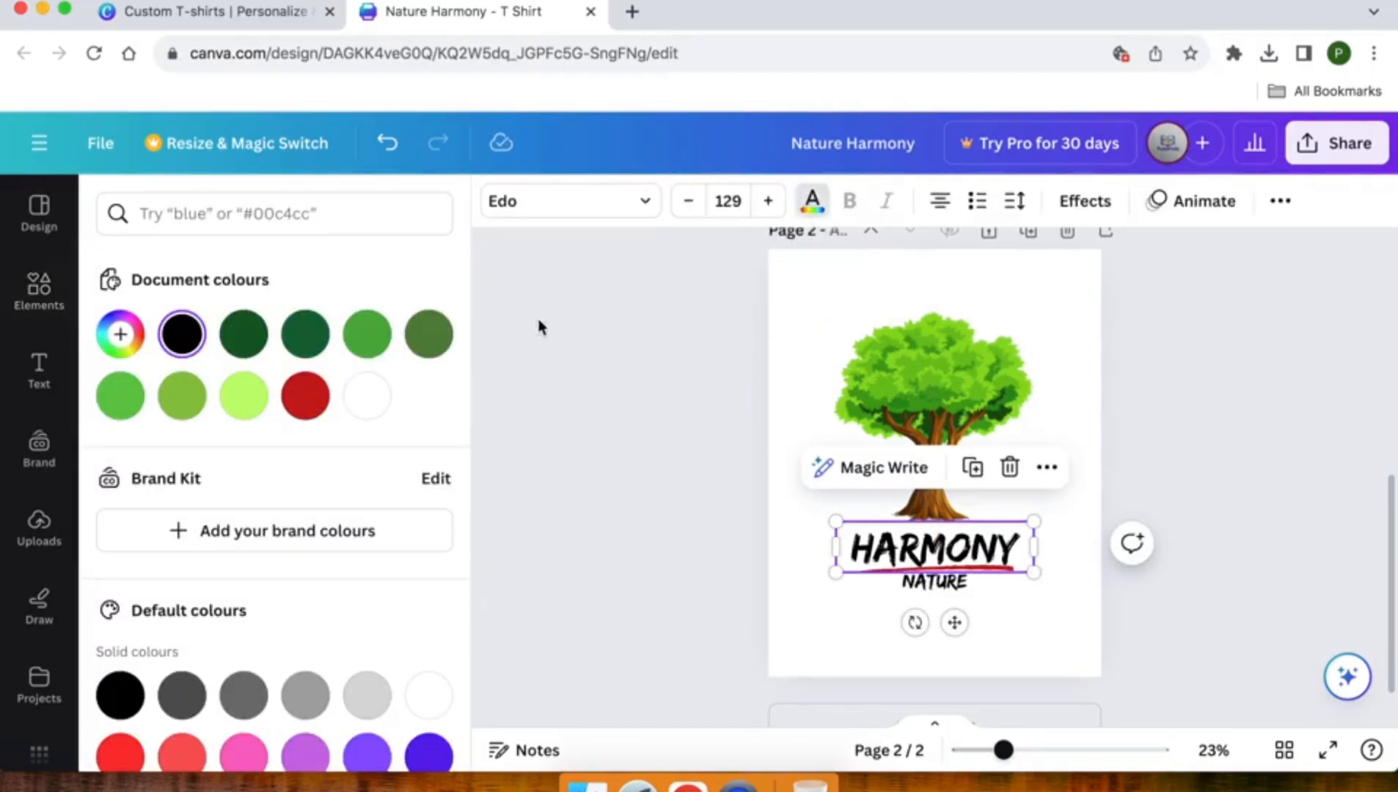
pyautogui.click(179, 404)
pyautogui.click(120, 396)
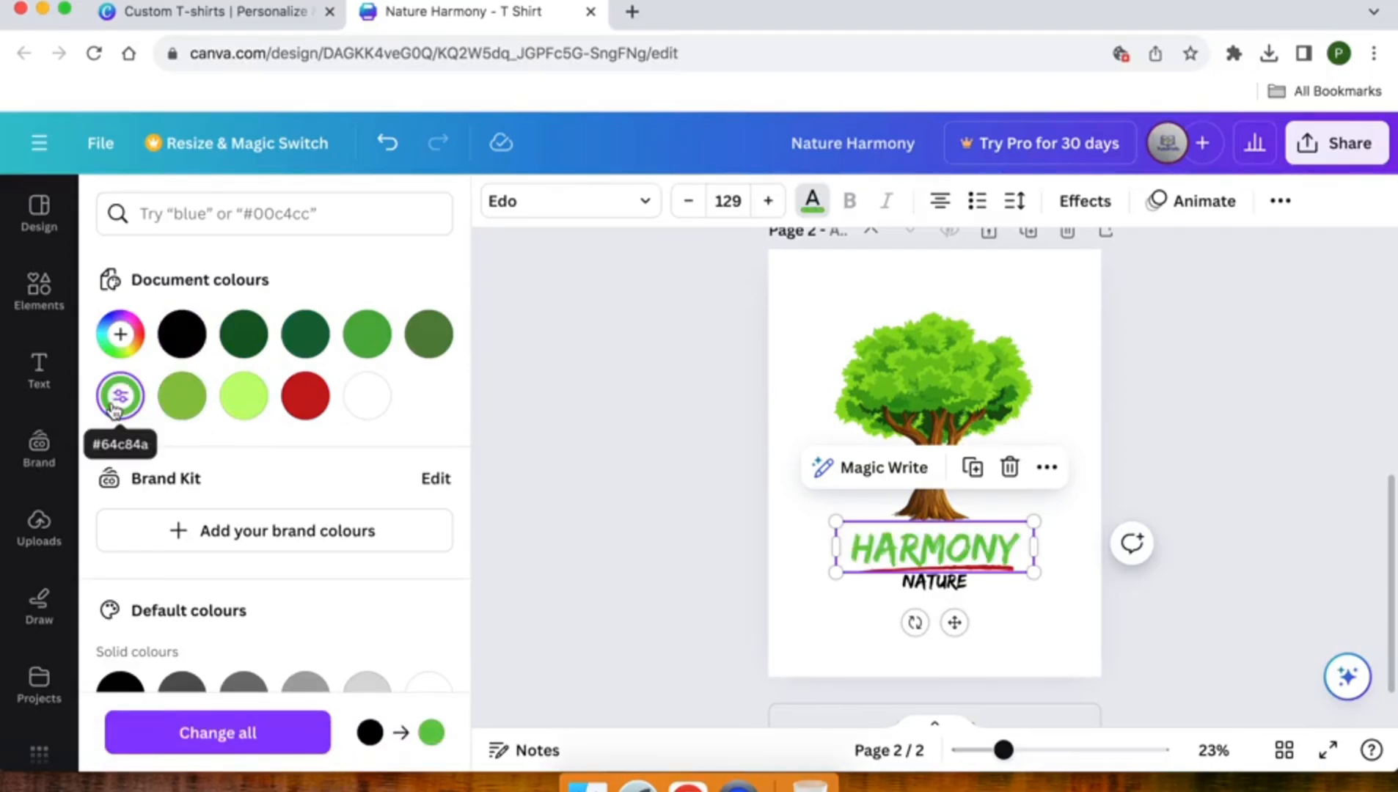
# - Change the text colour of the "NATURE" subtitle to the darker document green #55833d
pyautogui.click(936, 583)
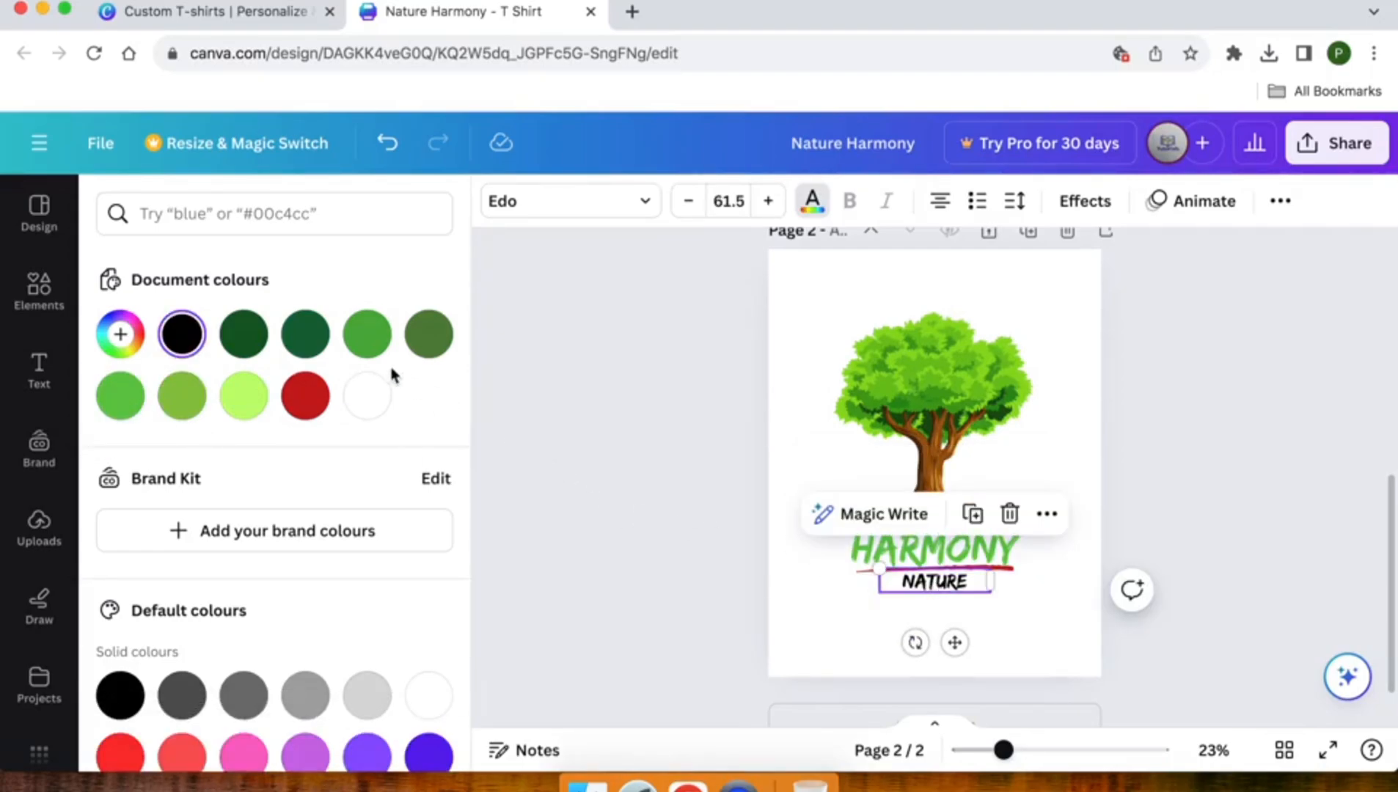
pyautogui.click(368, 334)
pyautogui.click(444, 339)
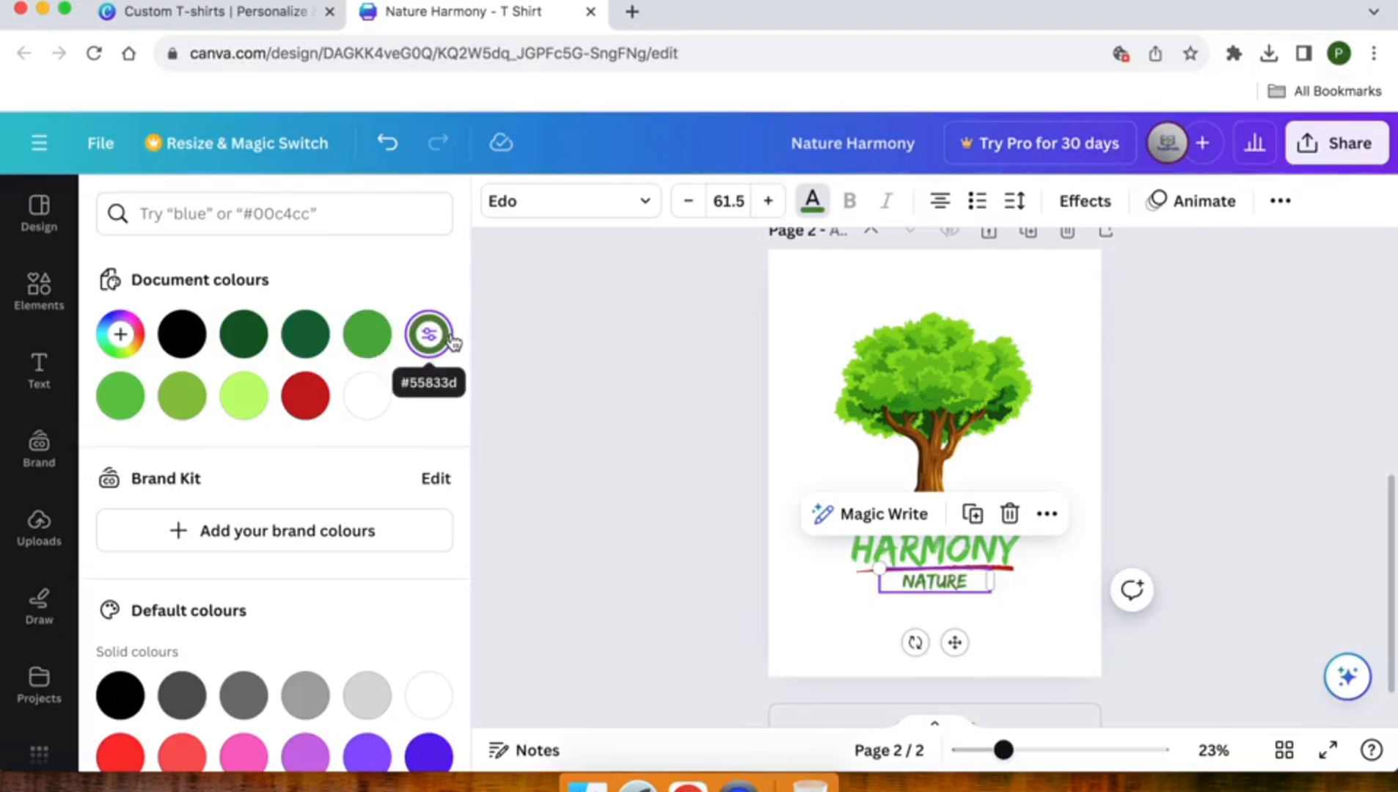
# - Enlarge the "NATURE" subtitle to font size 87 and centre it under the red line below "HARMONY"
pyautogui.moveTo(877, 569); pyautogui.dragTo(833, 559)
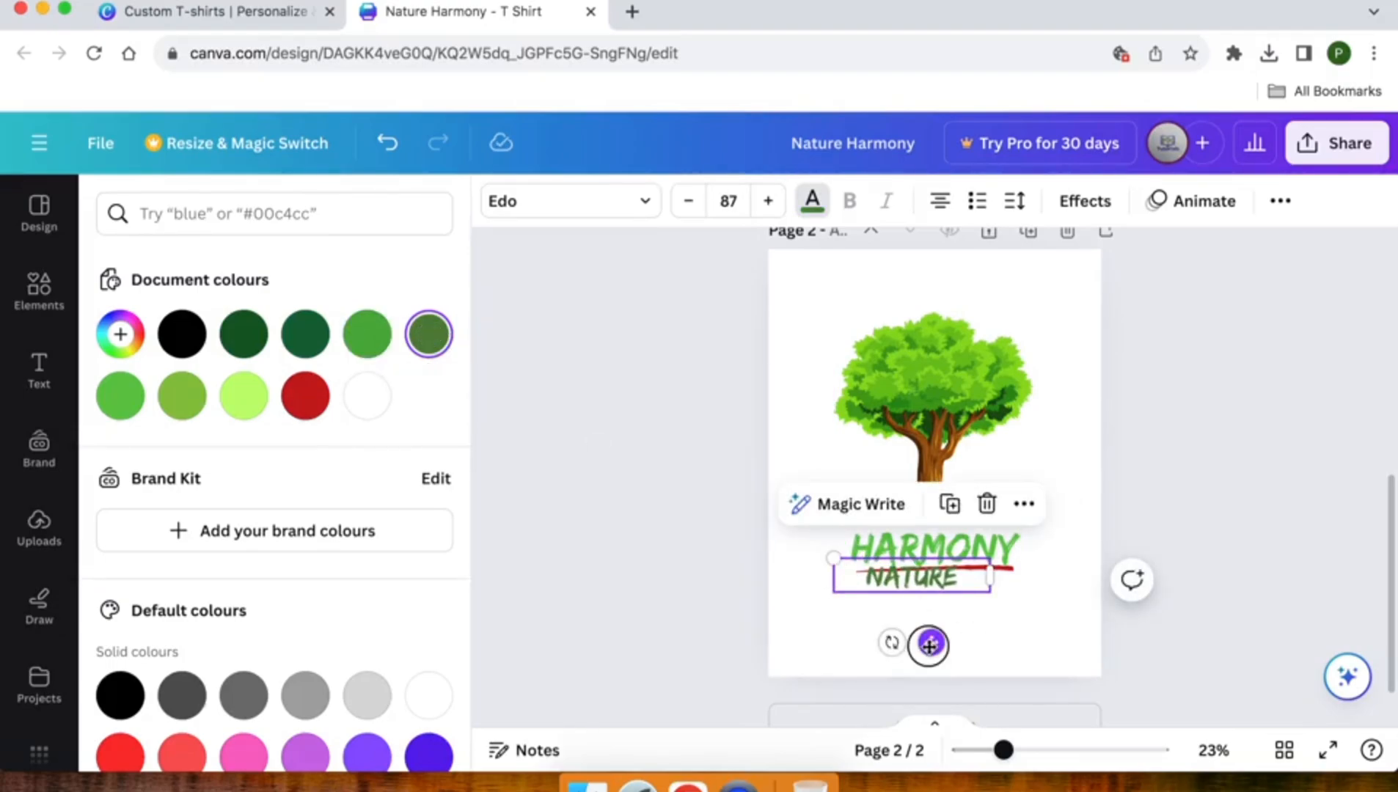
pyautogui.moveTo(929, 646); pyautogui.dragTo(954, 648)
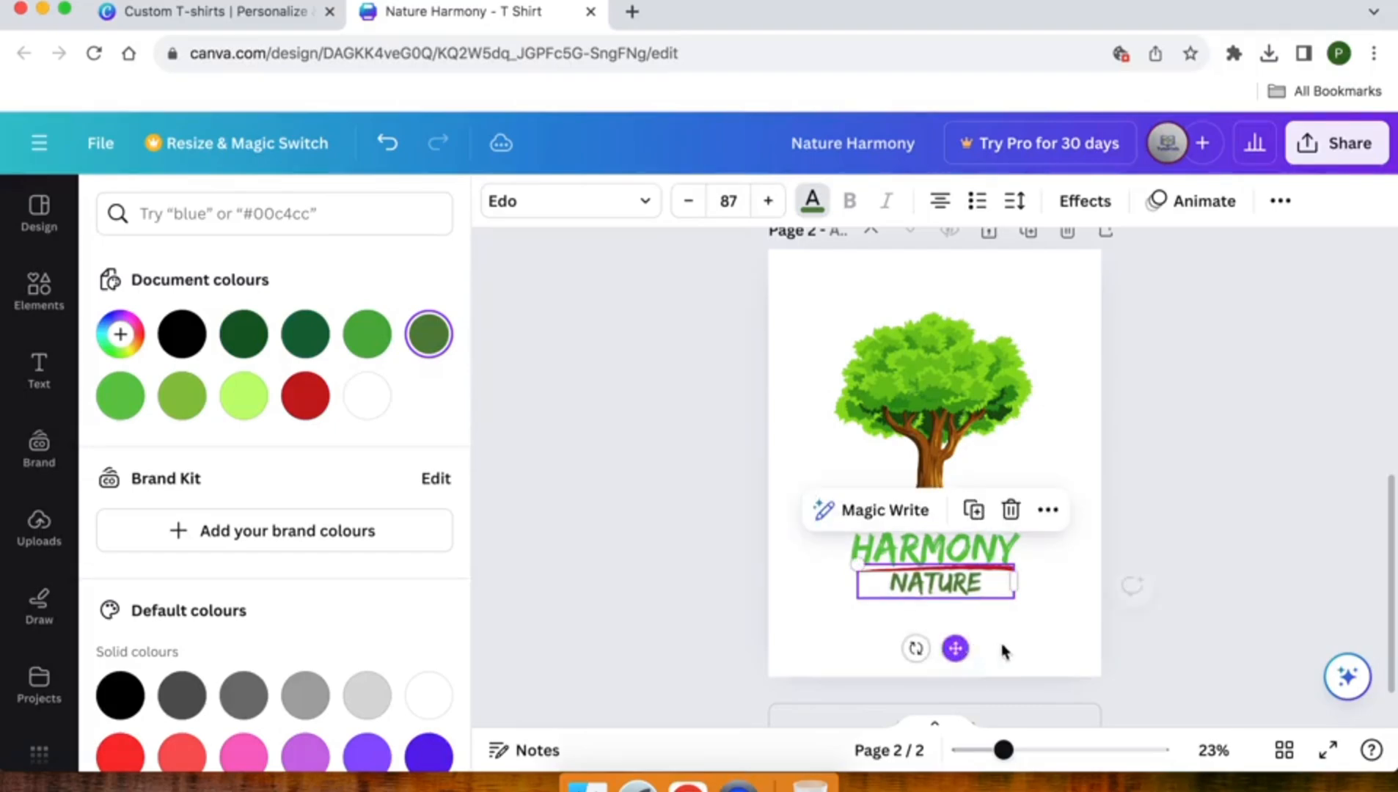
pyautogui.click(1142, 560)
pyautogui.click(1155, 514)
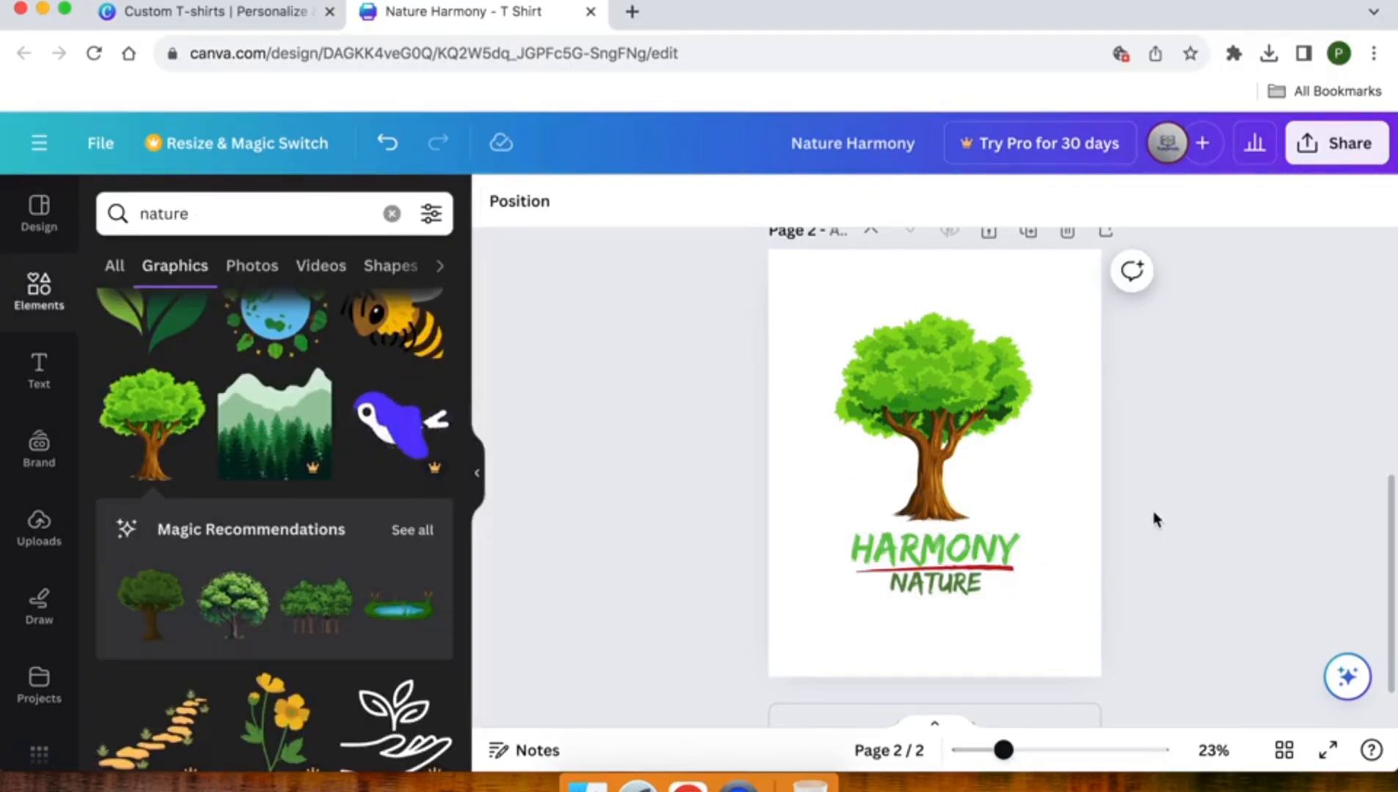
# - Review both T-shirt pages and open the download settings for the design
pyautogui.scroll(6, 1154, 519)
pyautogui.scroll(-3, 1154, 519)
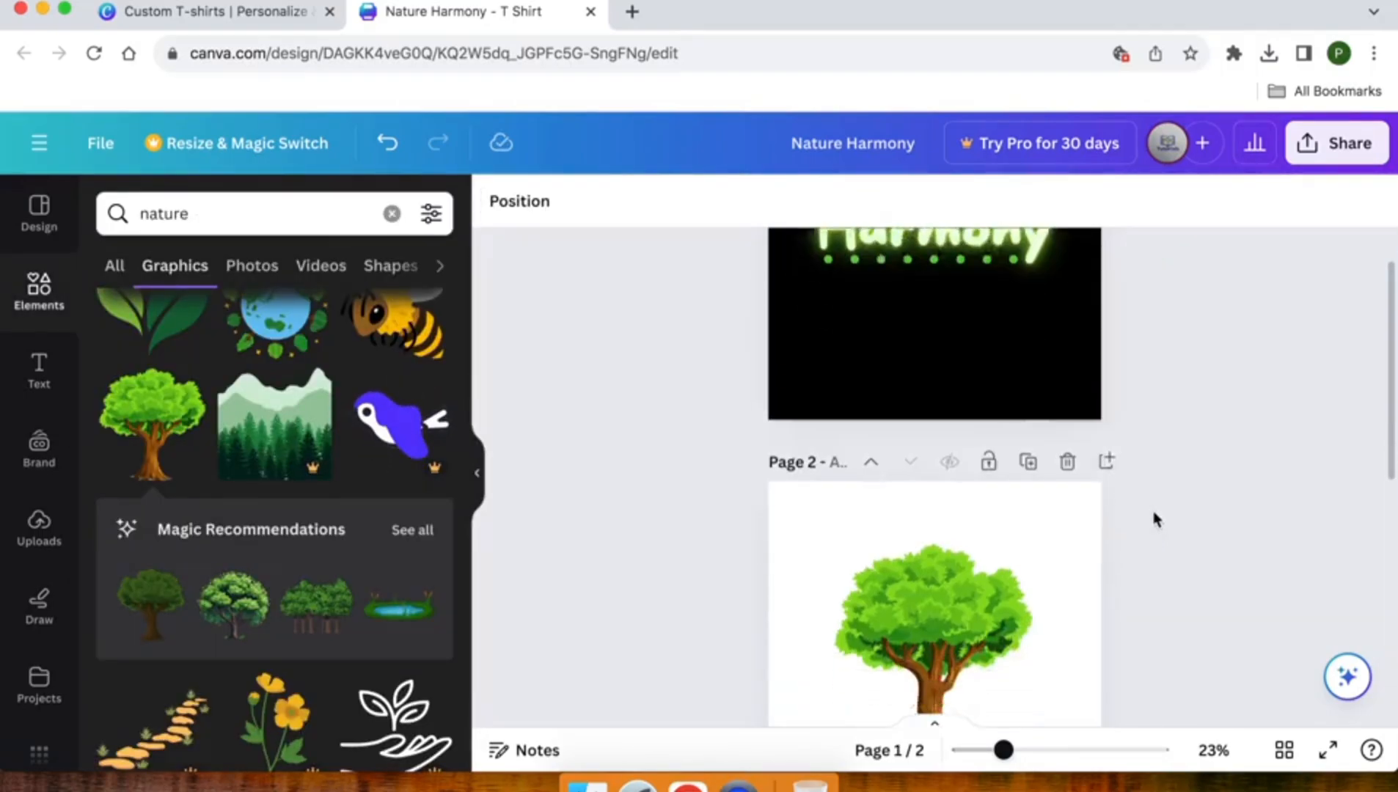
pyautogui.scroll(-4, 1154, 519)
pyautogui.scroll(6, 1155, 518)
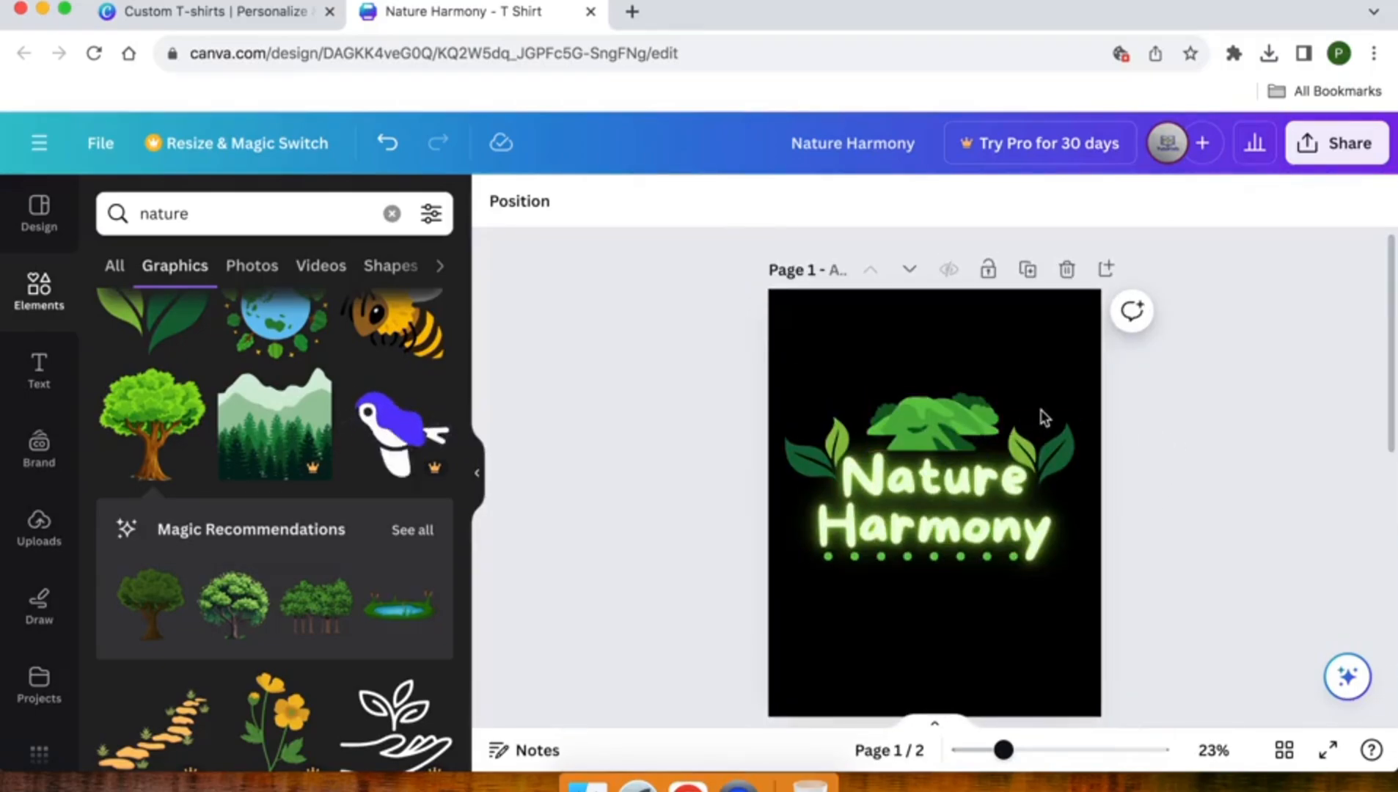
pyautogui.click(1337, 143)
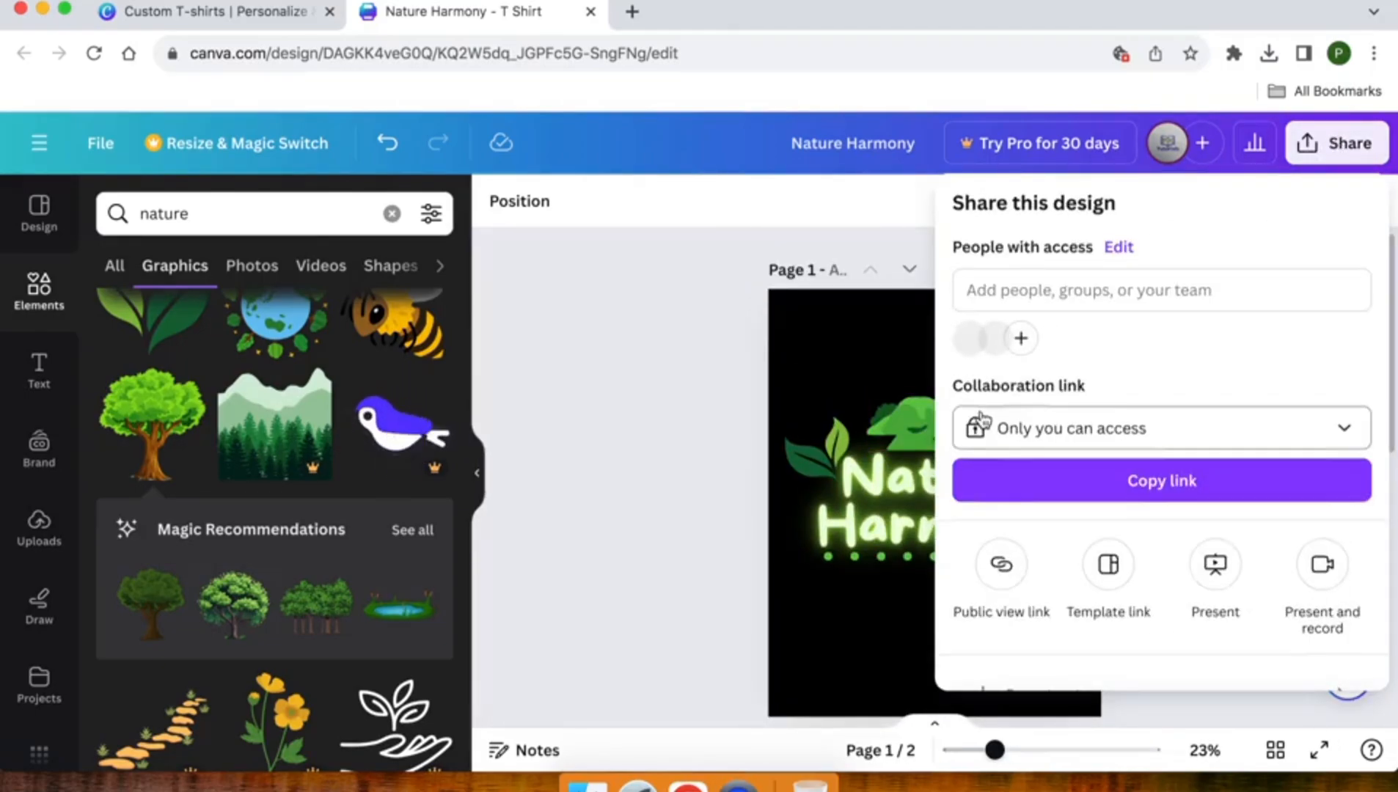
pyautogui.scroll(-2, 1061, 550)
pyautogui.click(1078, 557)
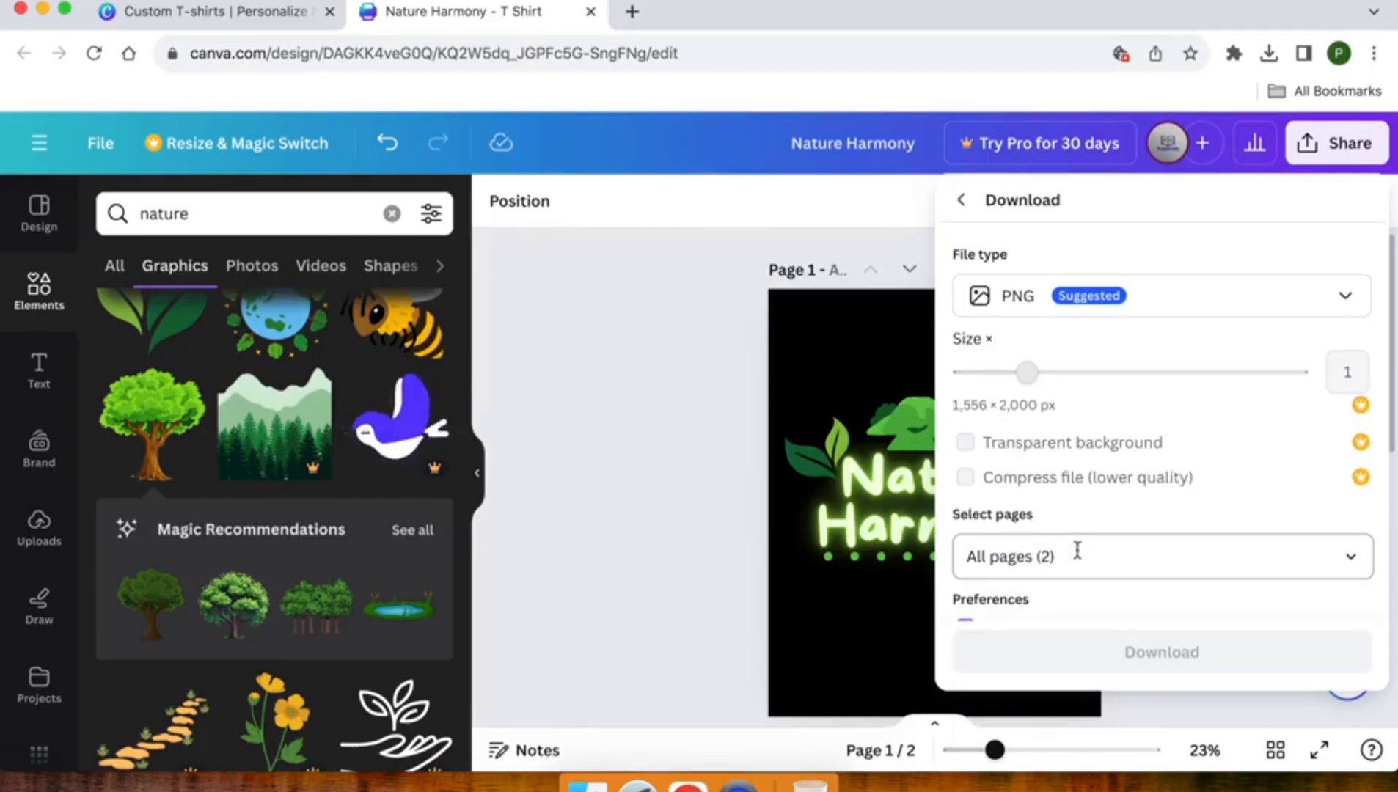
# - Keep PNG as the file type, limit the download to Page 1 only, and download the design
pyautogui.click(1080, 313)
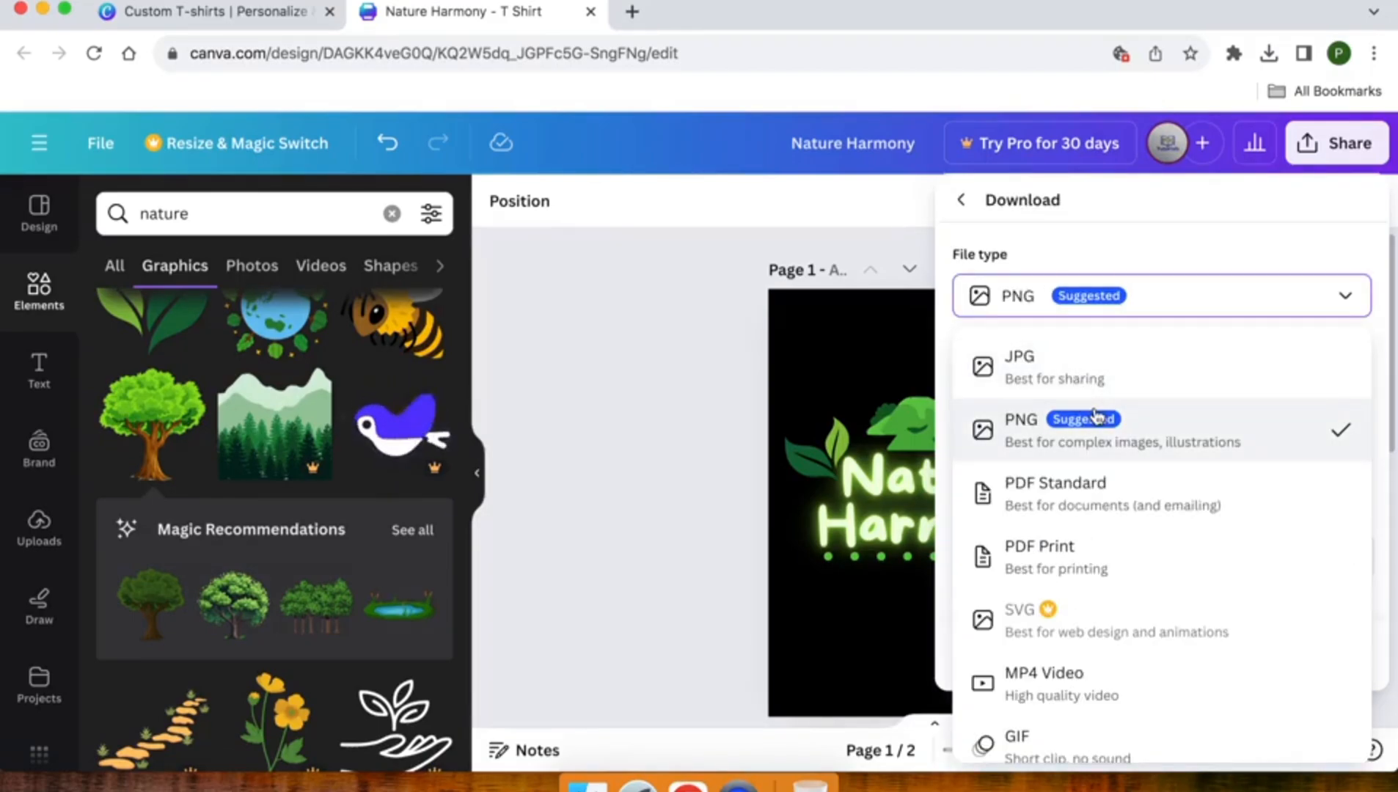
pyautogui.scroll(-1, 1095, 415)
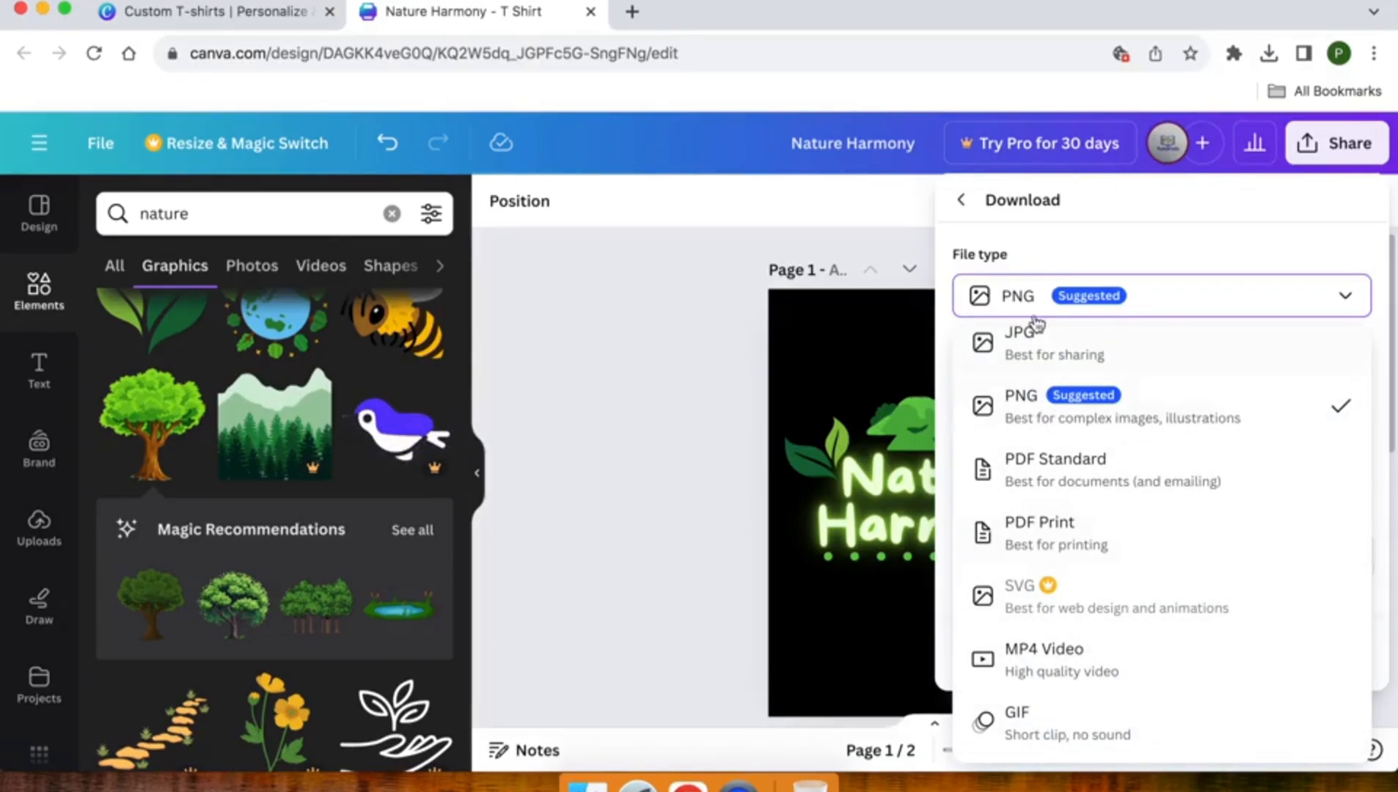
pyautogui.click(1084, 288)
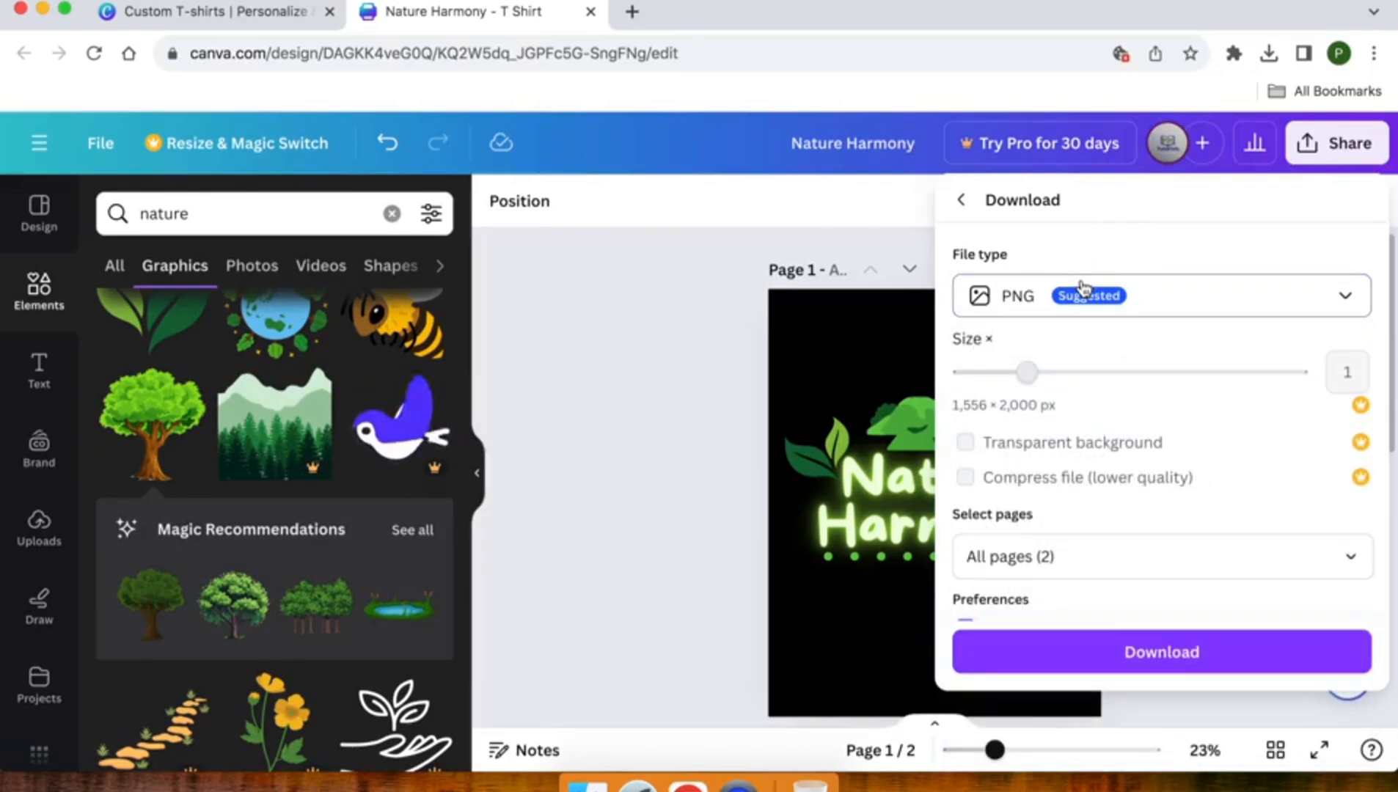
pyautogui.click(1084, 562)
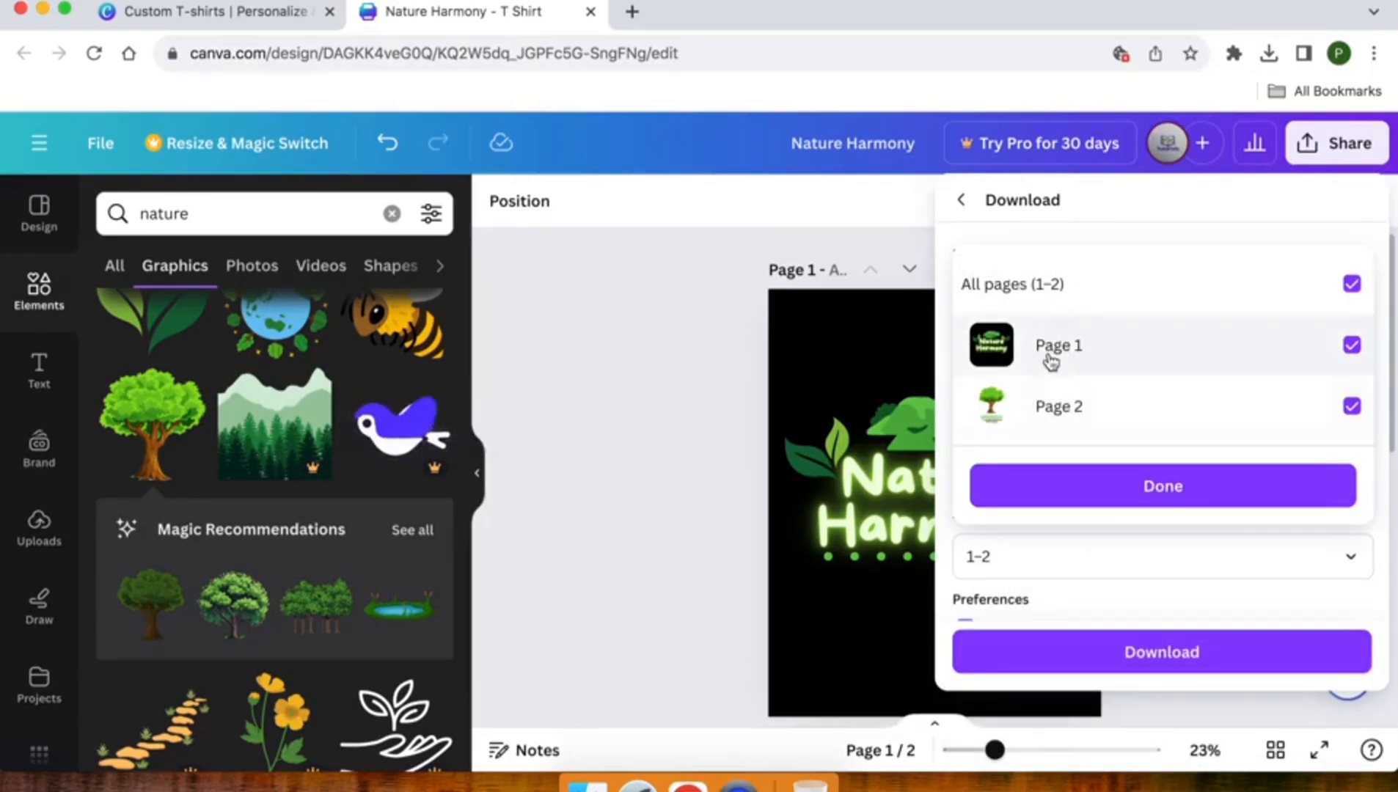
pyautogui.click(1054, 409)
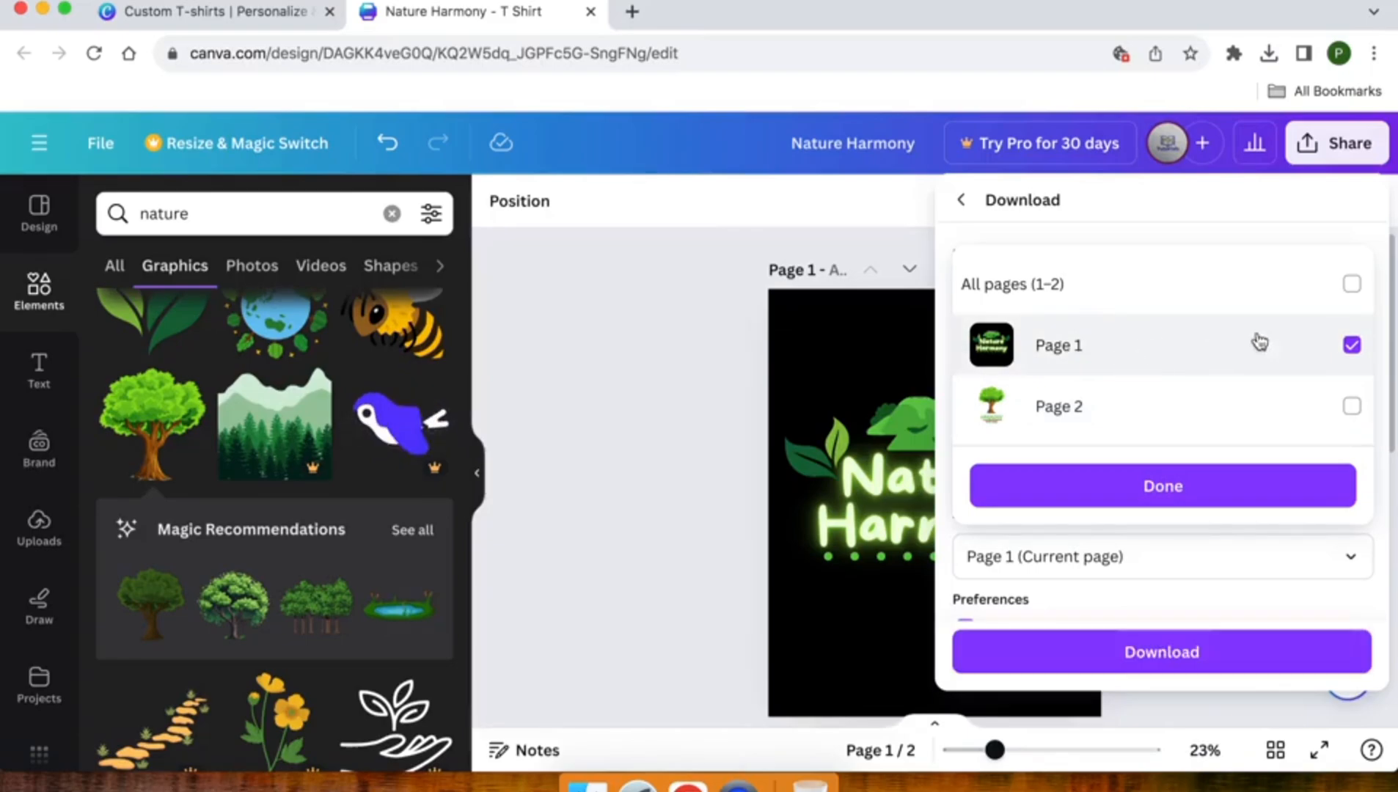
pyautogui.click(1101, 487)
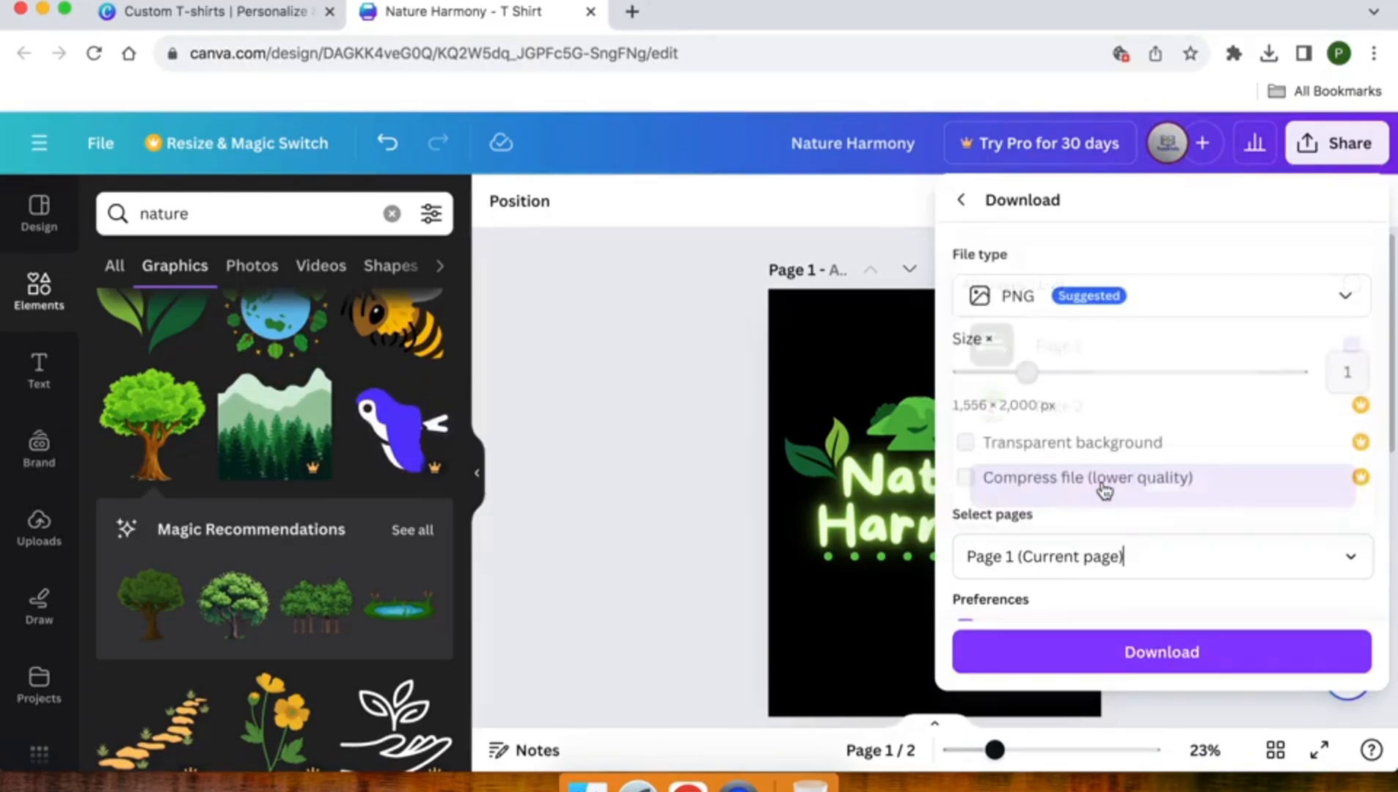
pyautogui.click(1120, 652)
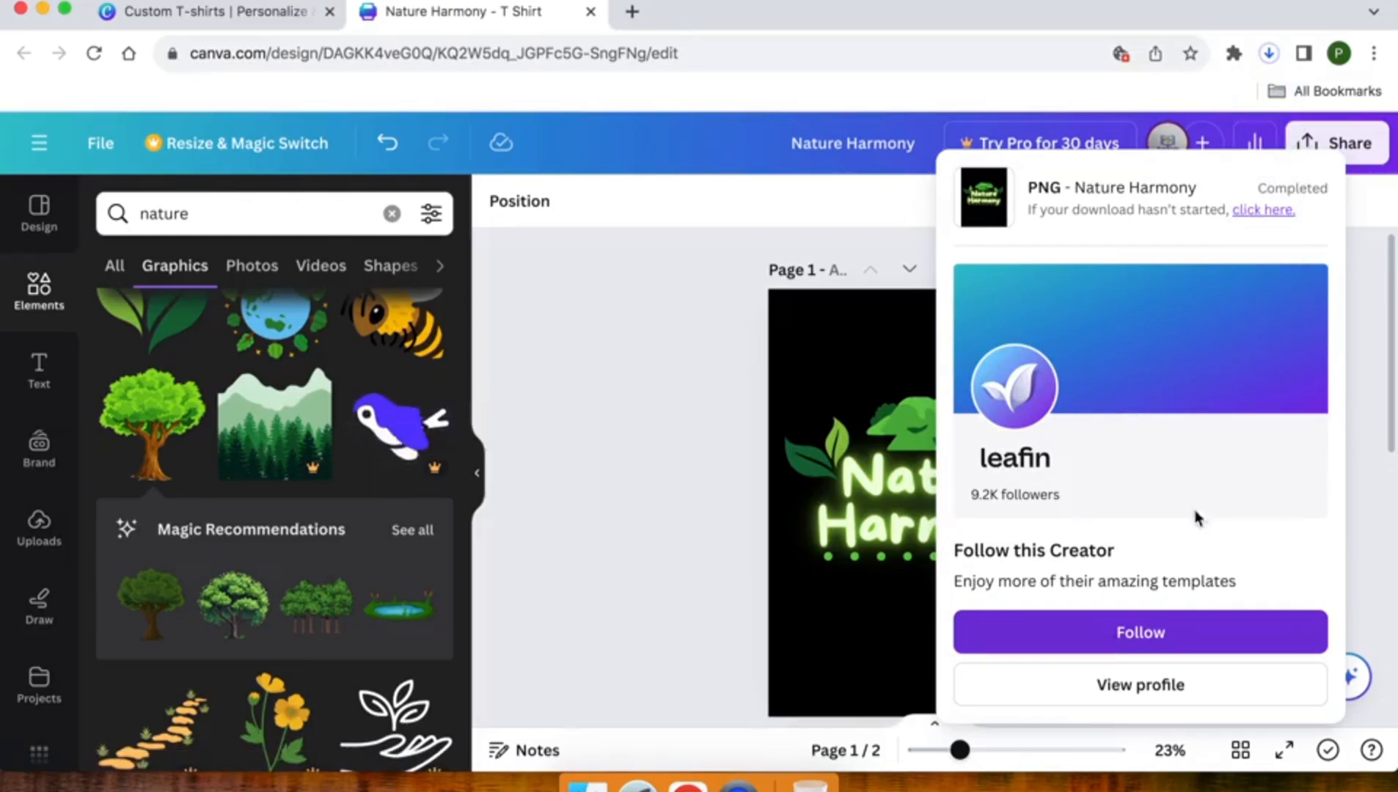
# - Locate the downloaded Nature Harmony.png in the Downloads folder and view it enlarged in the image viewer
pyautogui.click(1269, 52)
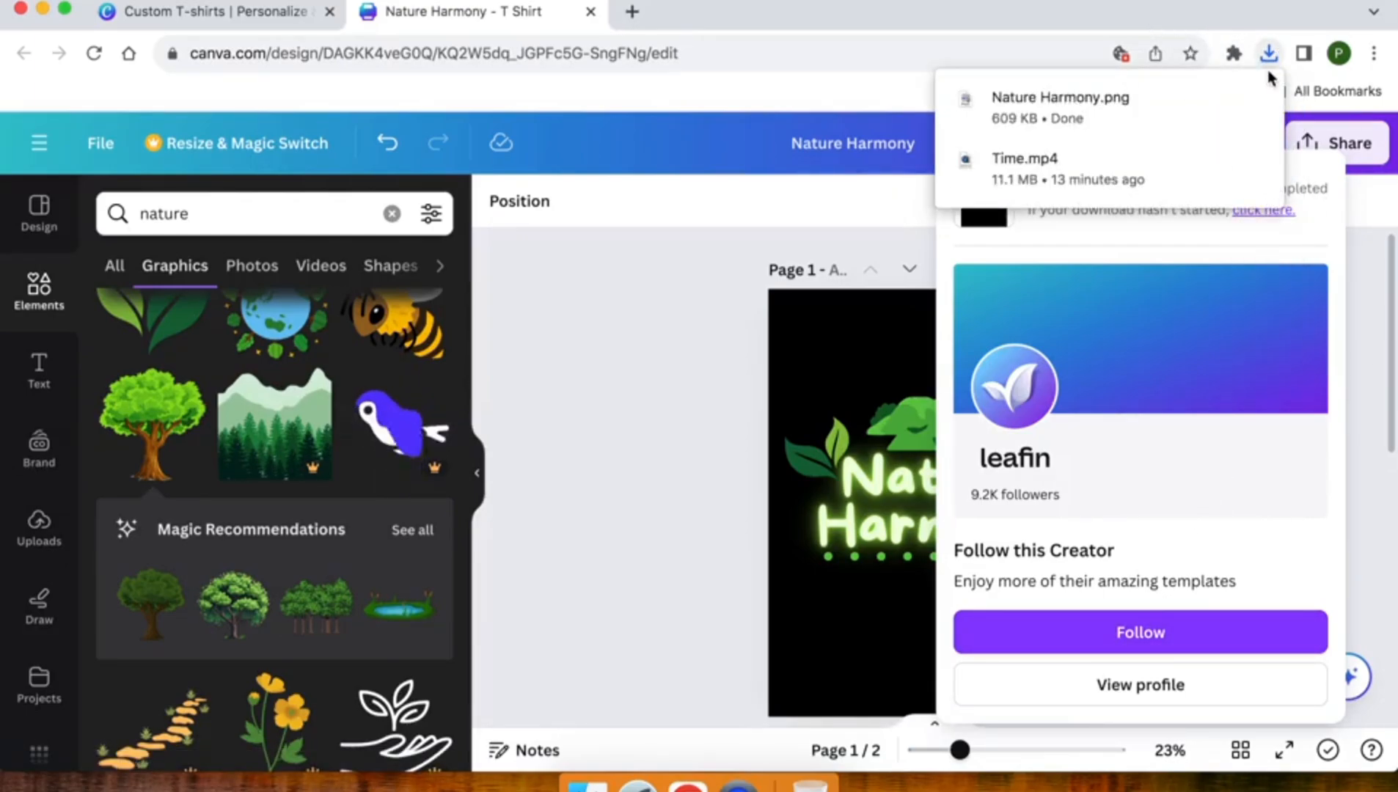
pyautogui.click(1219, 101)
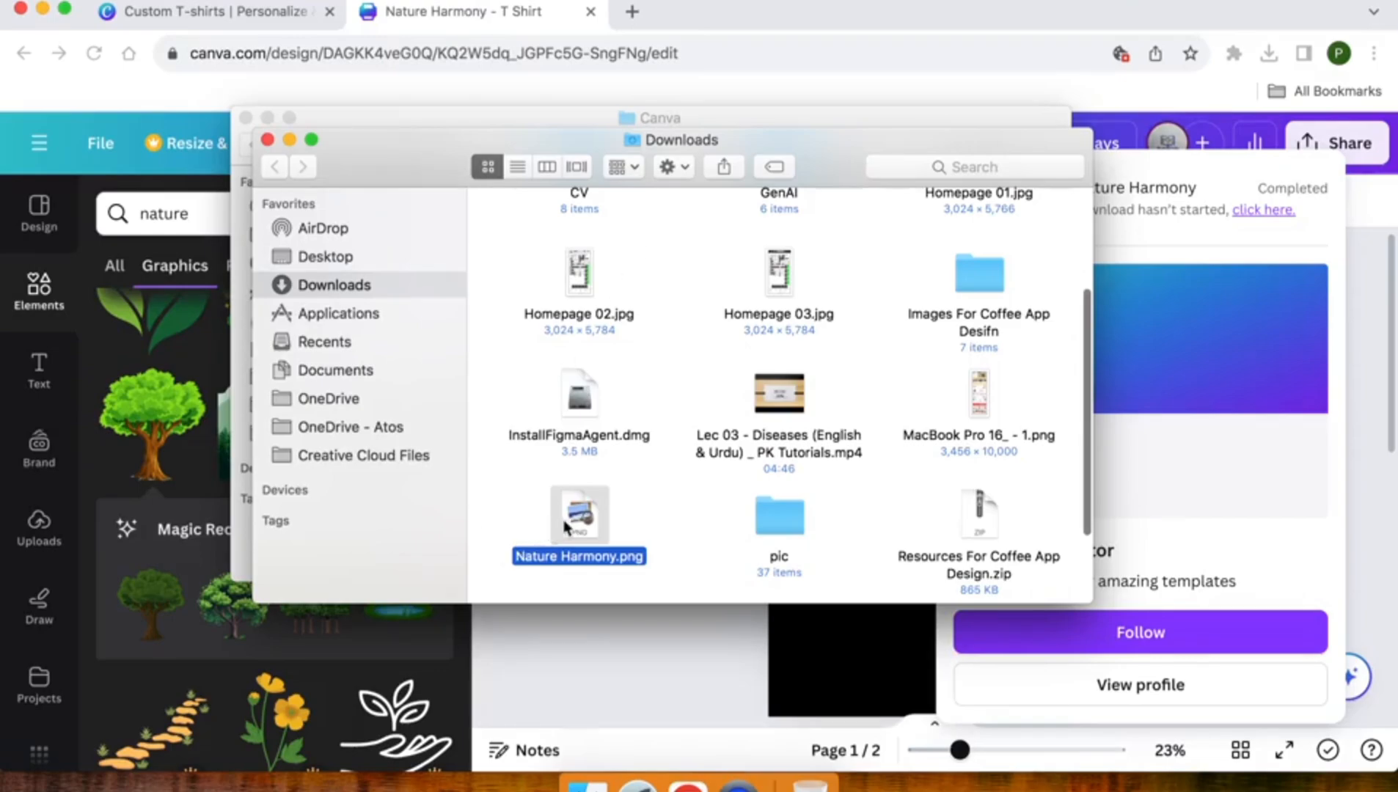
pyautogui.doubleClick(566, 525)
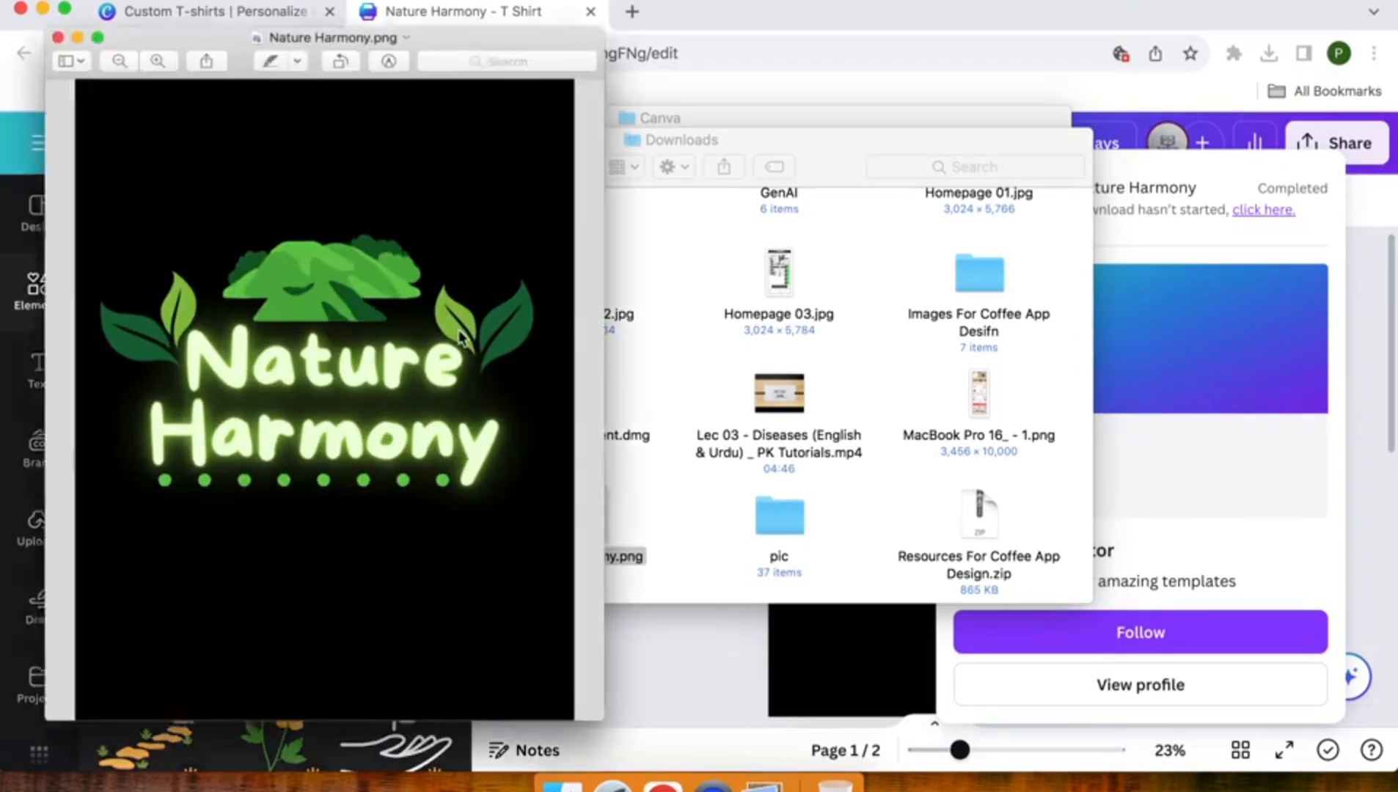
pyautogui.click(65, 6)
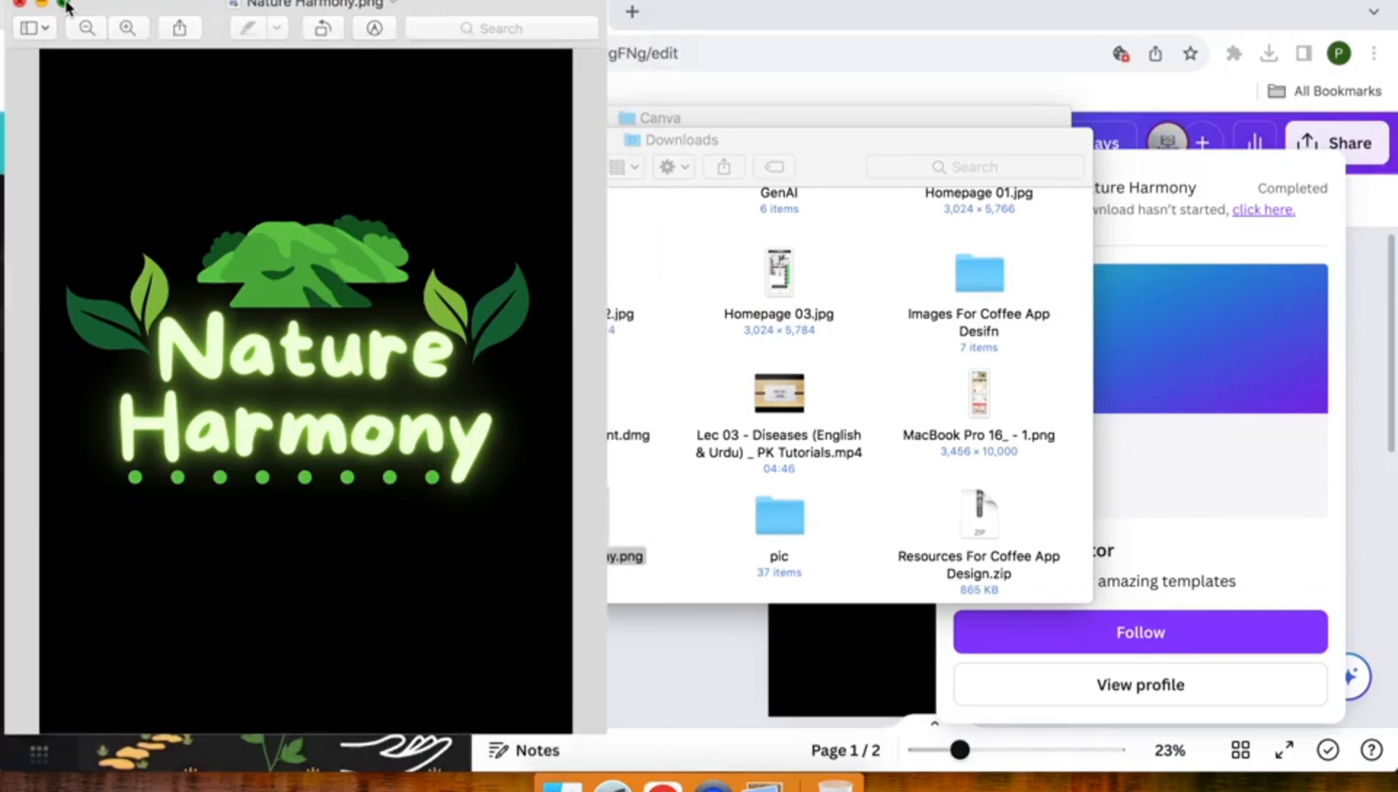